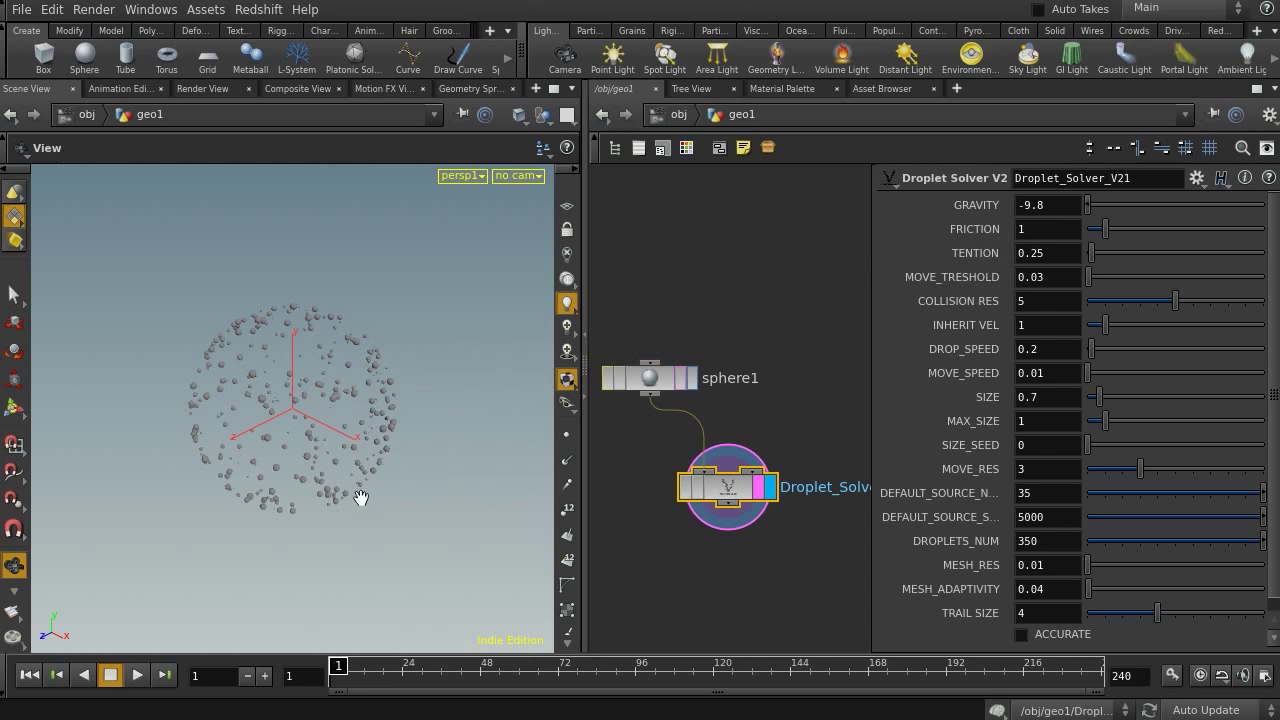
# Set the Droplet Solver's TENTION to 0.1, play the simulation for a few frames and return to the first frame
pyautogui.click(1052, 257)
pyautogui.doubleClick(1050, 255)
pyautogui.write('0.1')
pyautogui.press('Return')
pyautogui.click(137, 675)
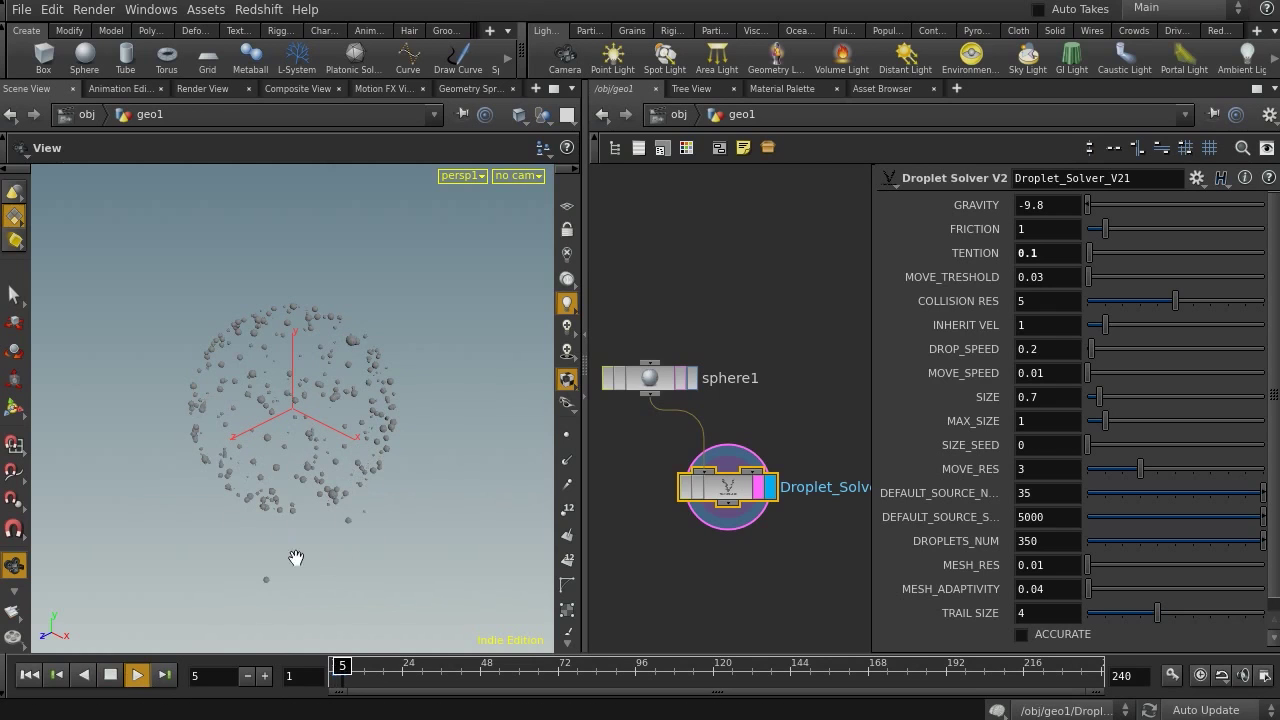
pyautogui.click(28, 683)
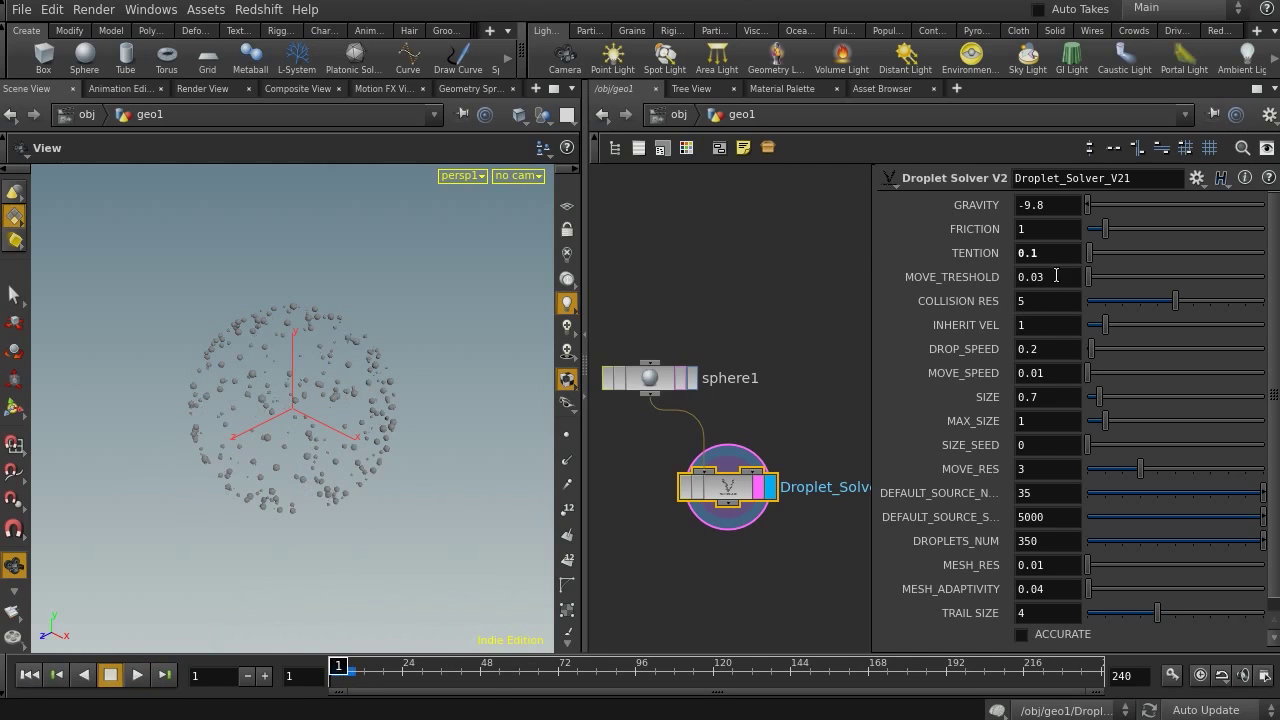
# Test the simulation with a TENTION of 0.9, rewind it and restore the parameter's default value
pyautogui.press('Return')
pyautogui.click(137, 675)
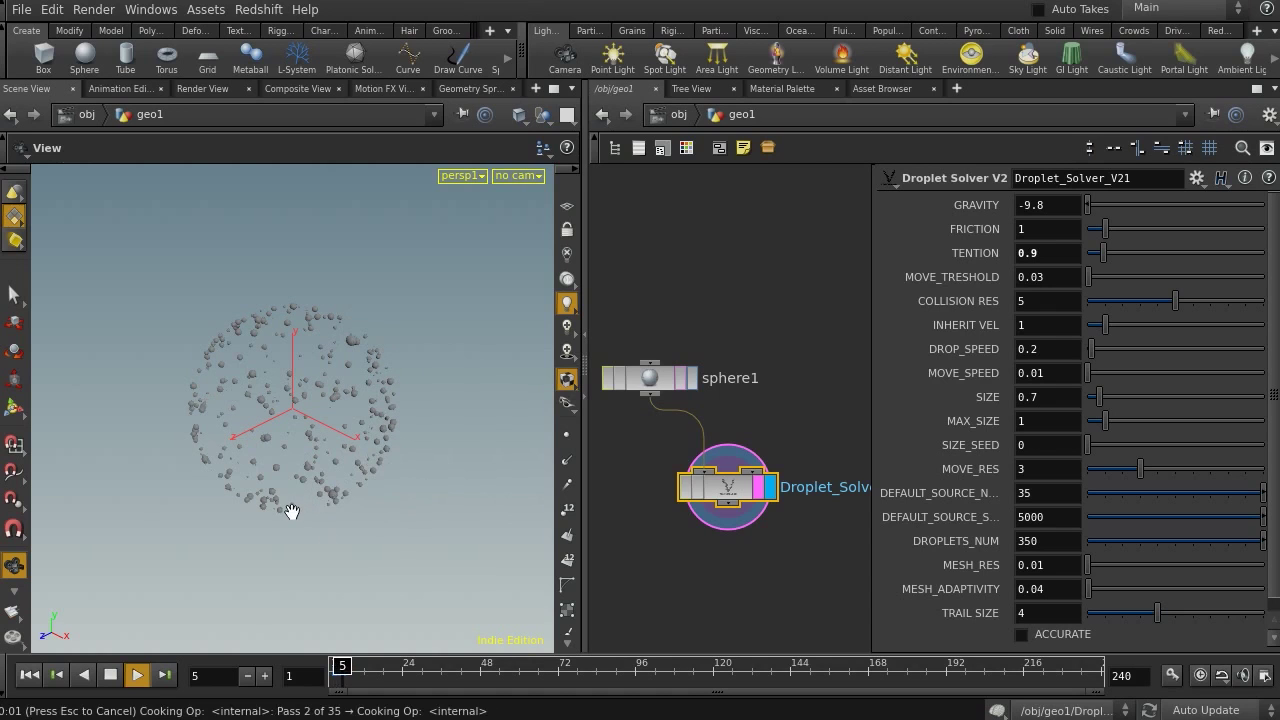
pyautogui.click(29, 680)
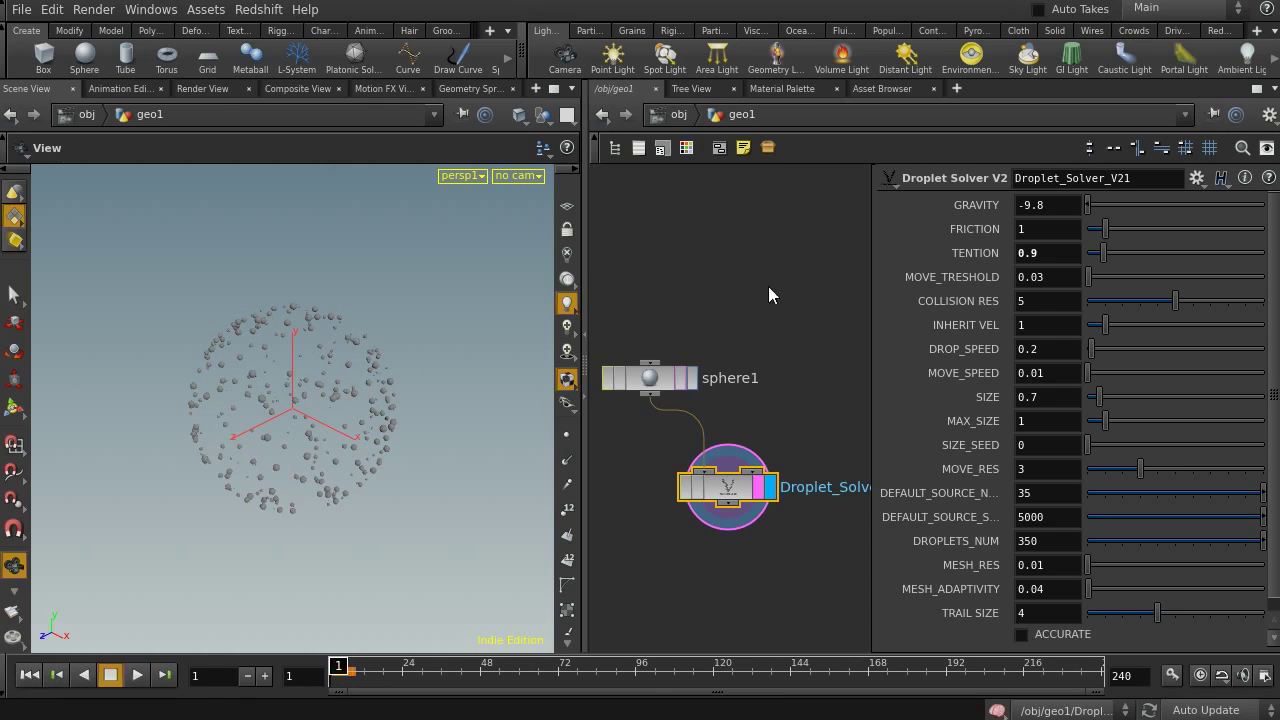
pyautogui.keyDown('ctrl'); pyautogui.middleClick(970, 256); pyautogui.keyUp('ctrl')
# Insert a Transform node between sphere1 and the Droplet Solver and display its output
pyautogui.press('Tab')
pyautogui.write('tr')
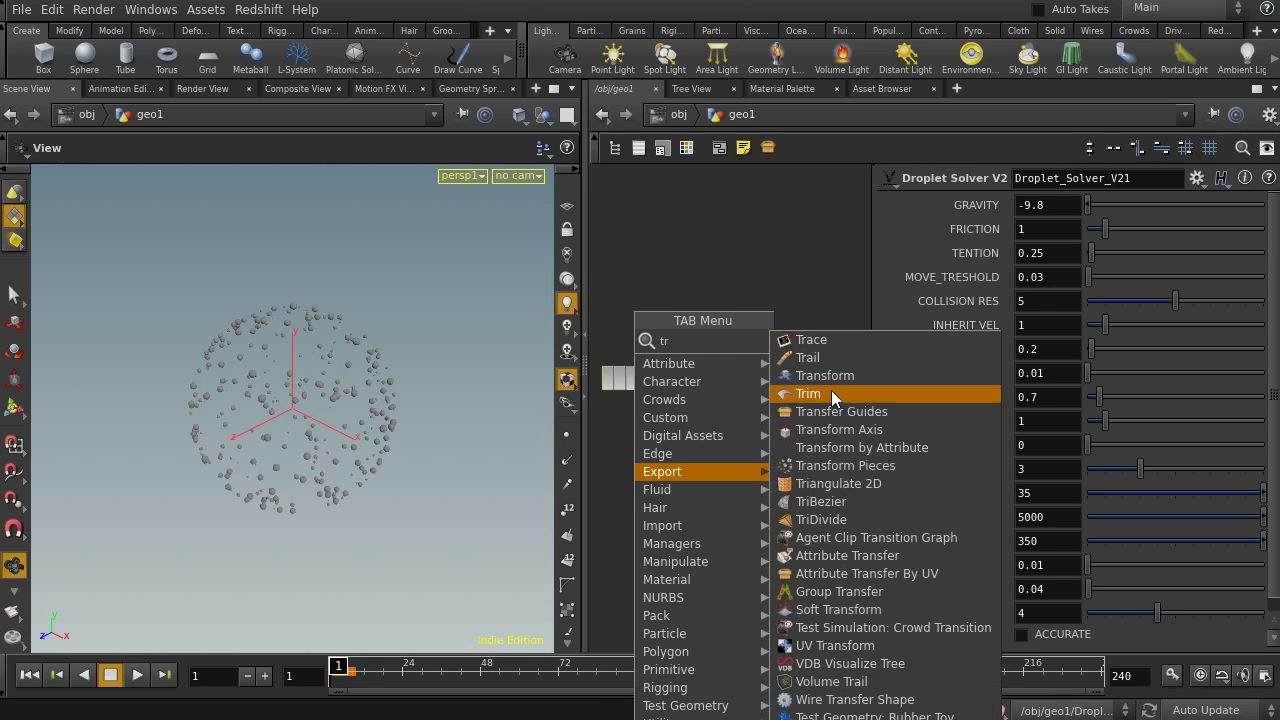
pyautogui.click(862, 375)
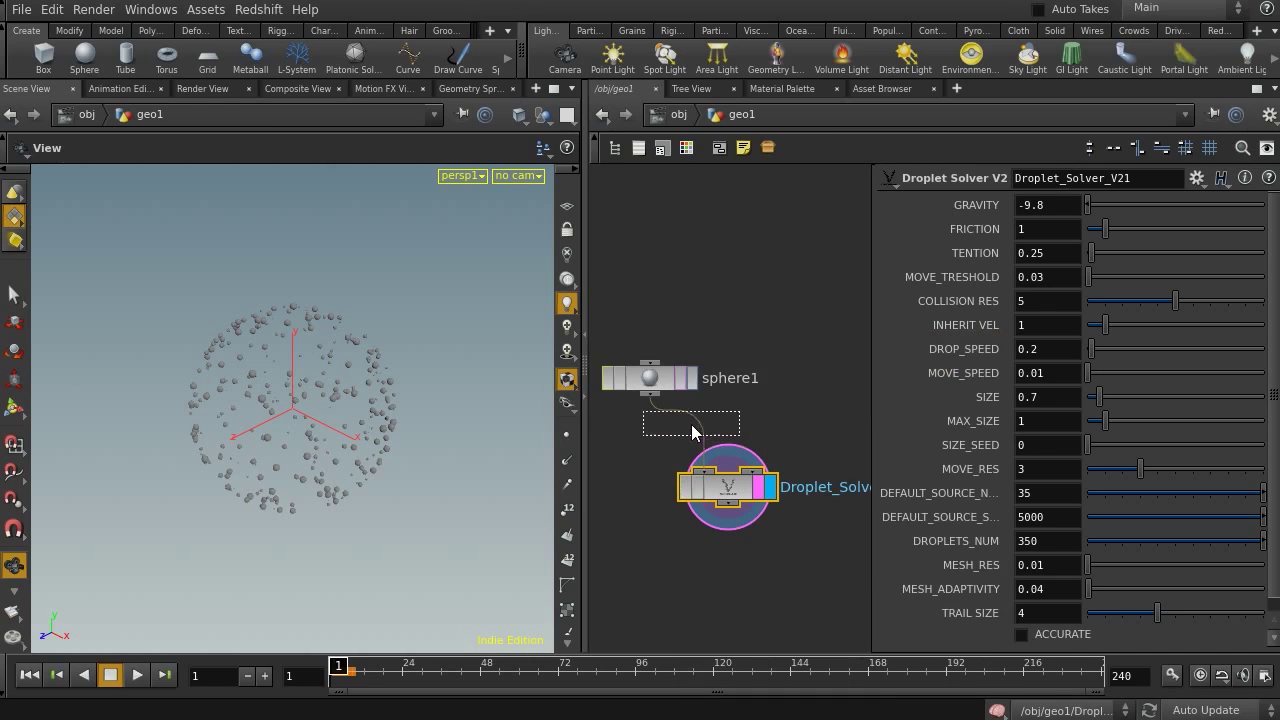
pyautogui.click(691, 431)
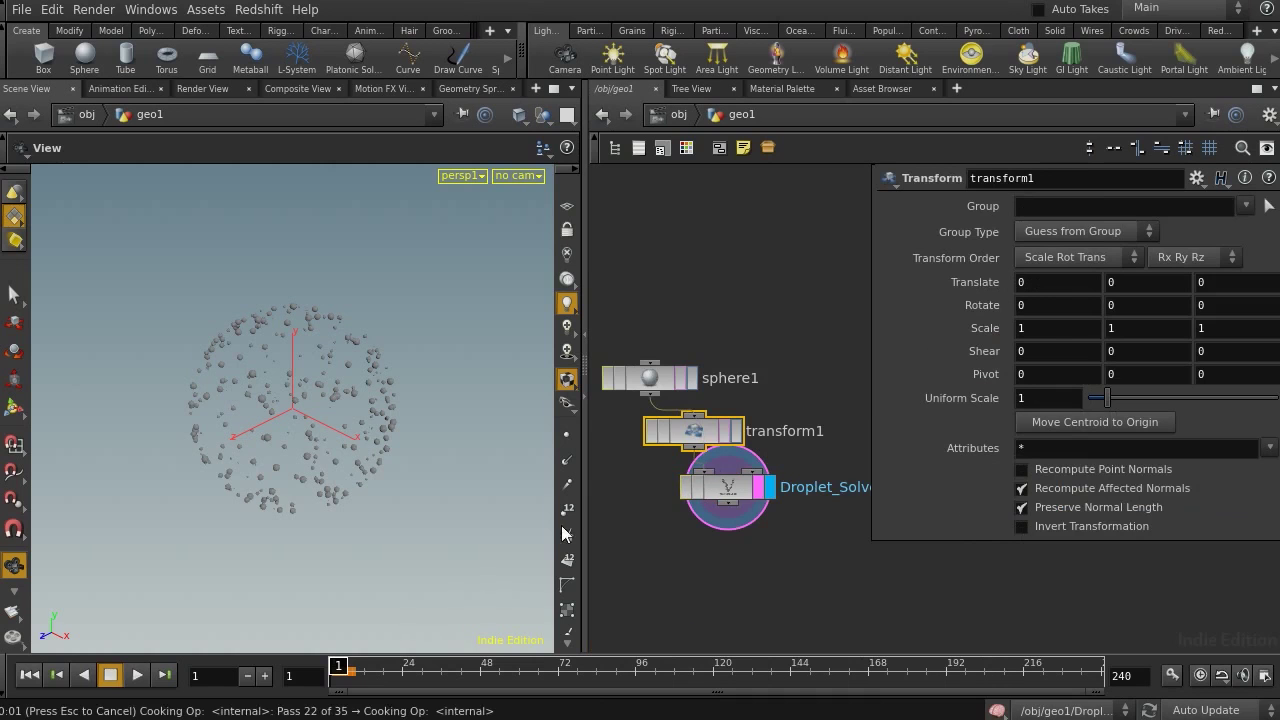
pyautogui.click(737, 431)
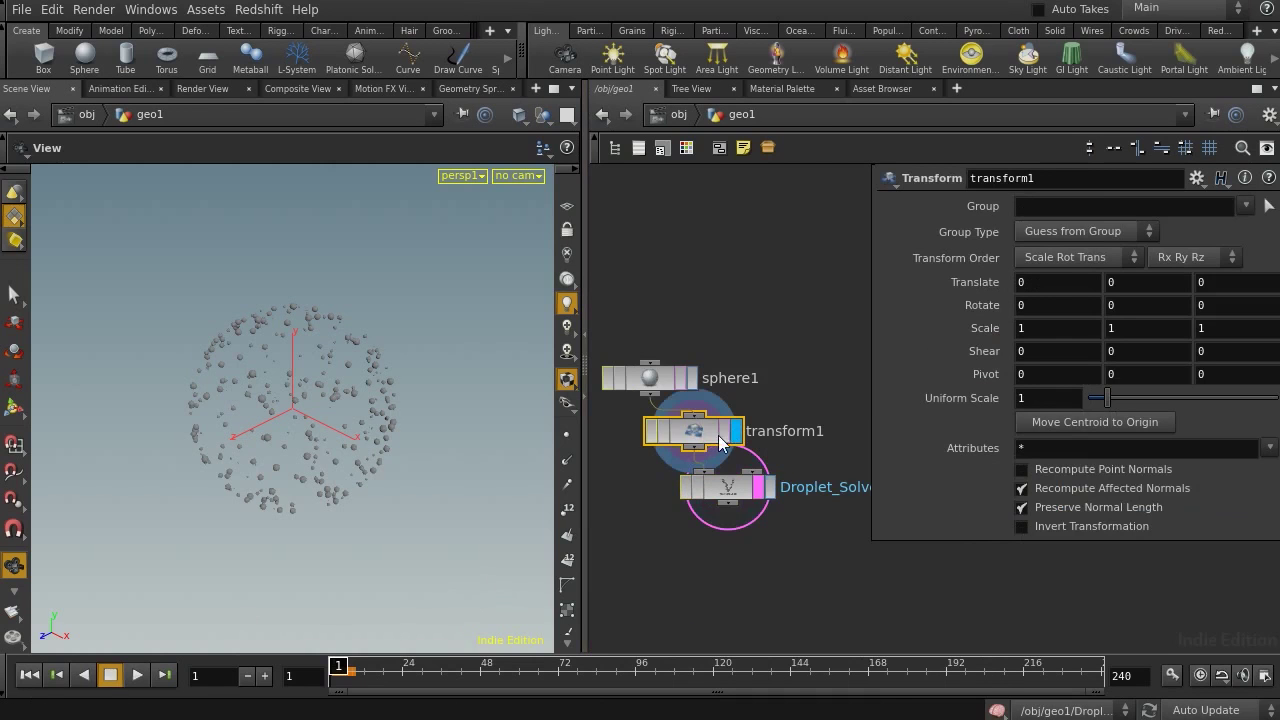
# Change sphere1's primitive type to Polygon
pyautogui.click(664, 377)
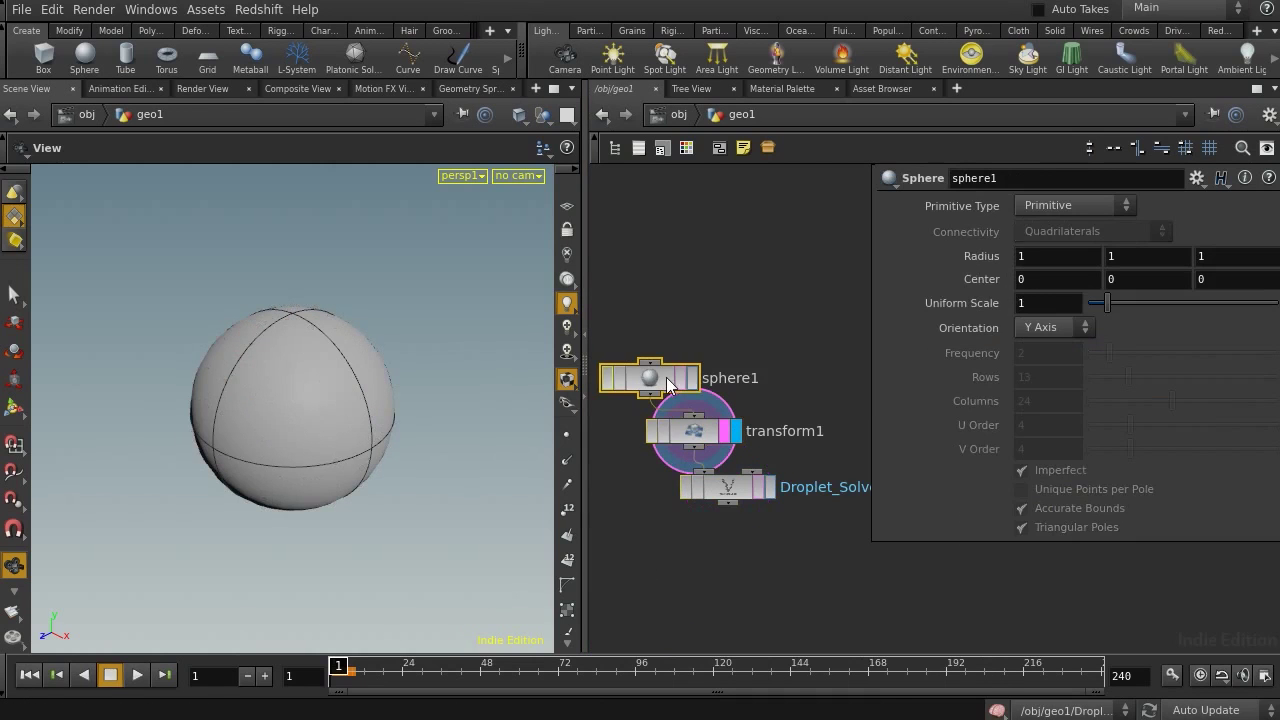
pyautogui.click(1100, 208)
pyautogui.click(1045, 240)
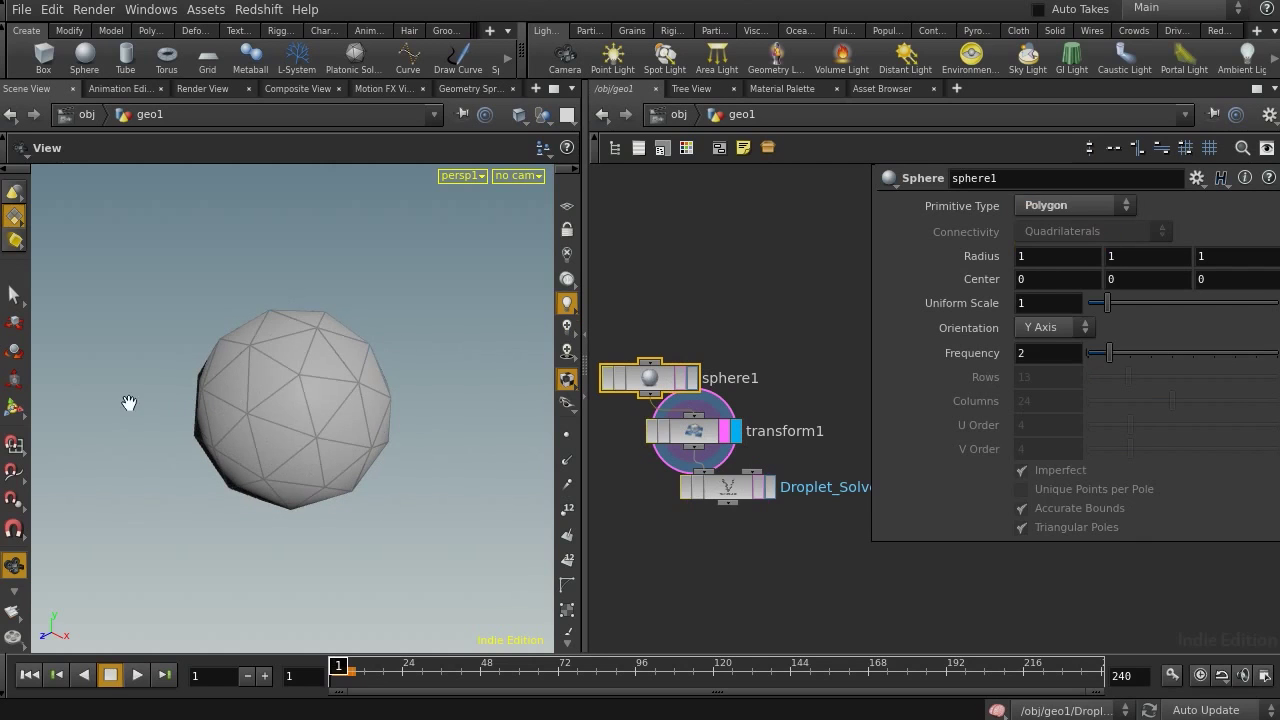
# Animate transform1's Y rotation with the expression sin($F*3)*180, preview it over the timeline and return to the first frame
pyautogui.click(700, 432)
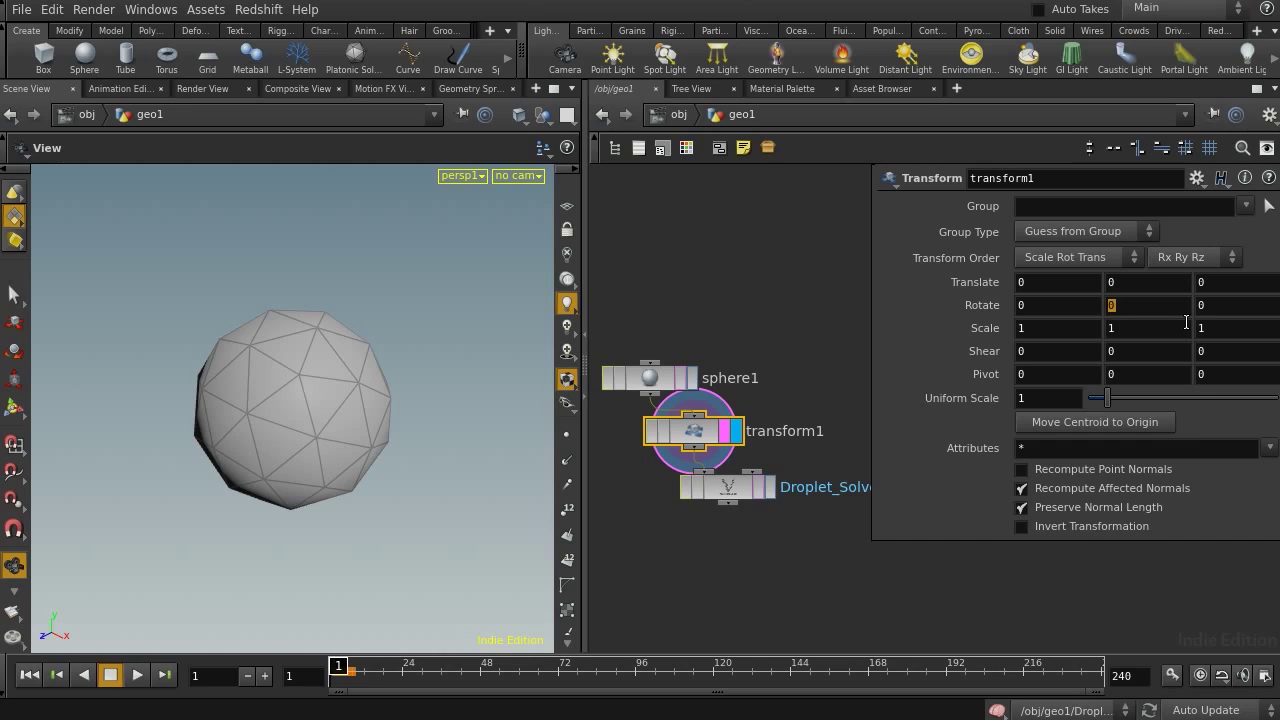
pyautogui.write('sin(')
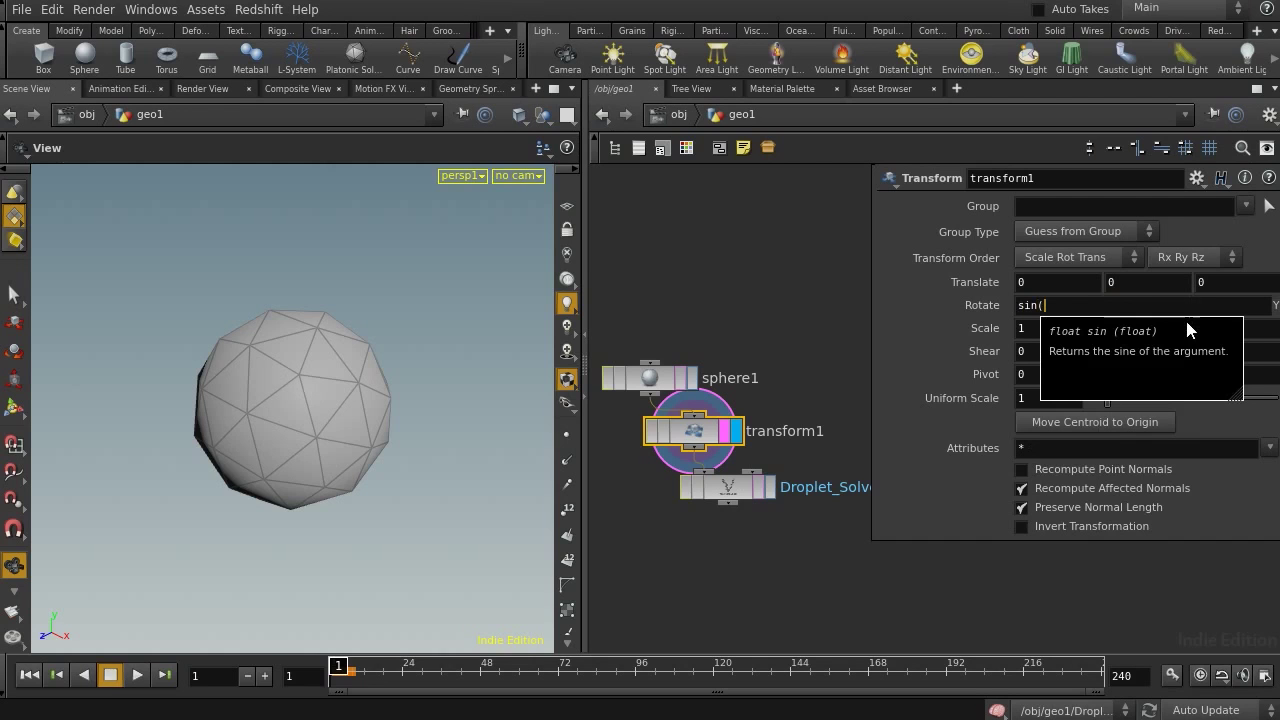
pyautogui.write('$F')
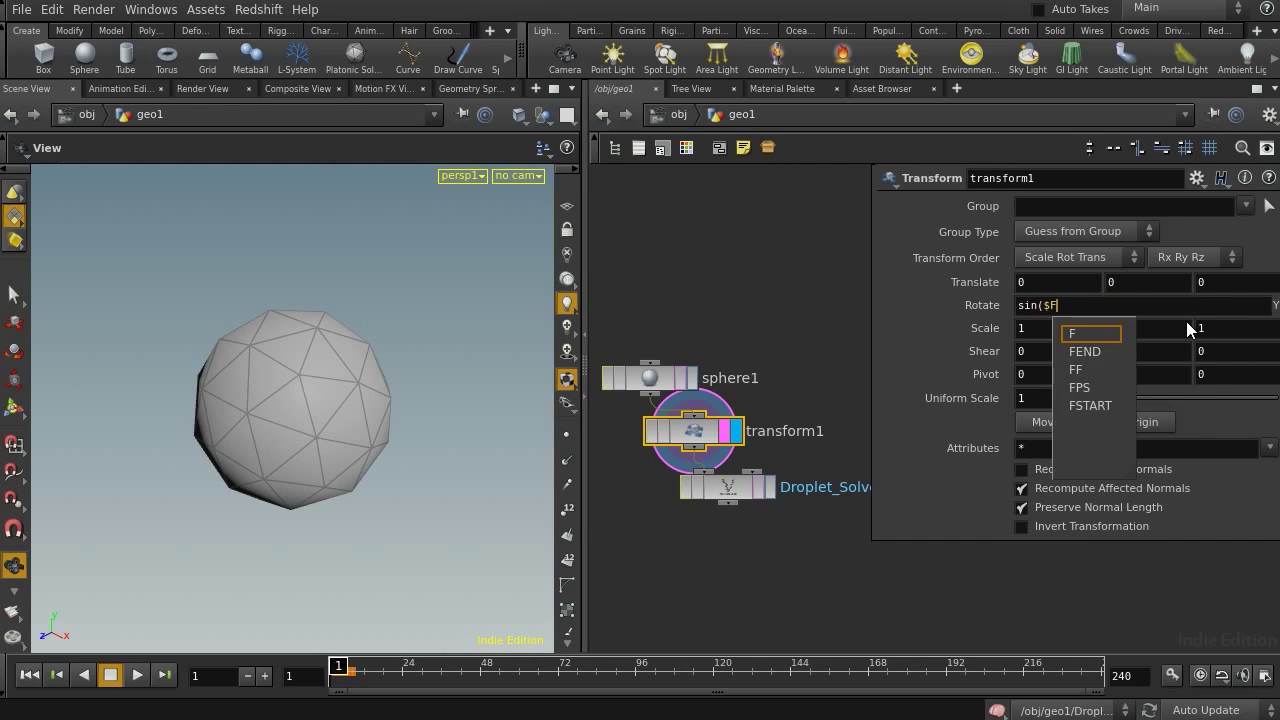
pyautogui.write('*2')
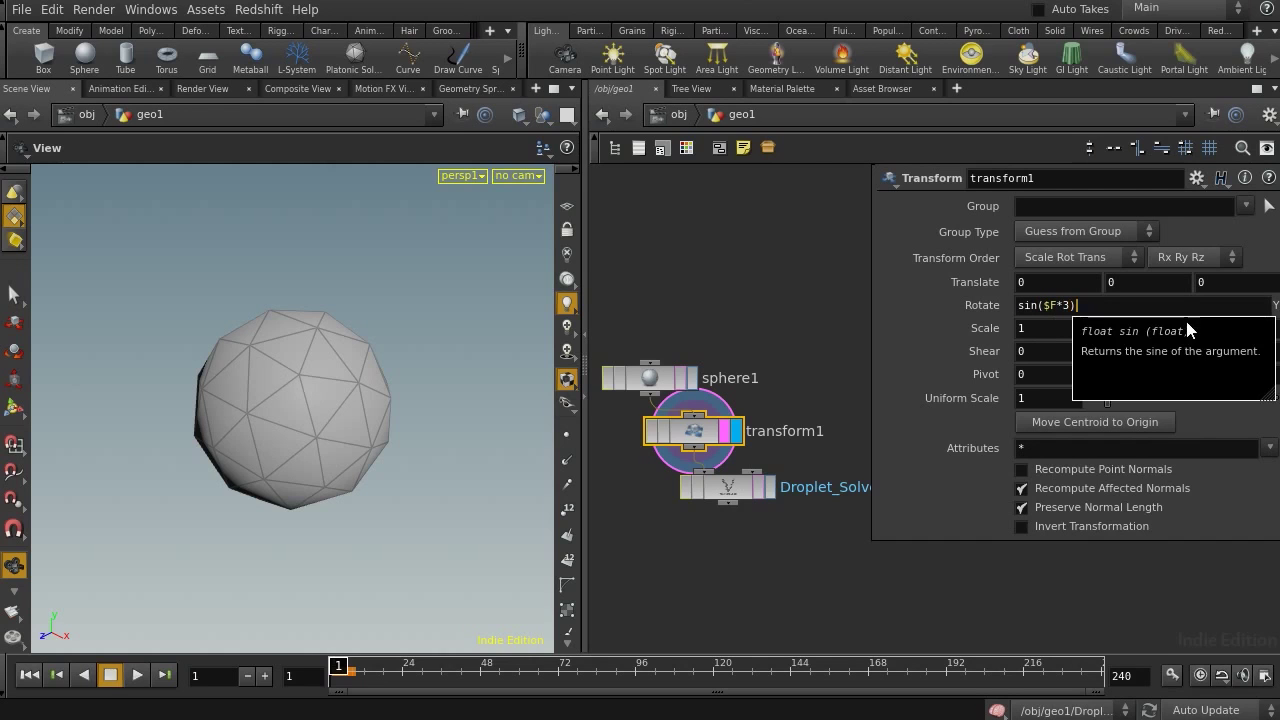
pyautogui.write('*180')
pyautogui.press('Return')
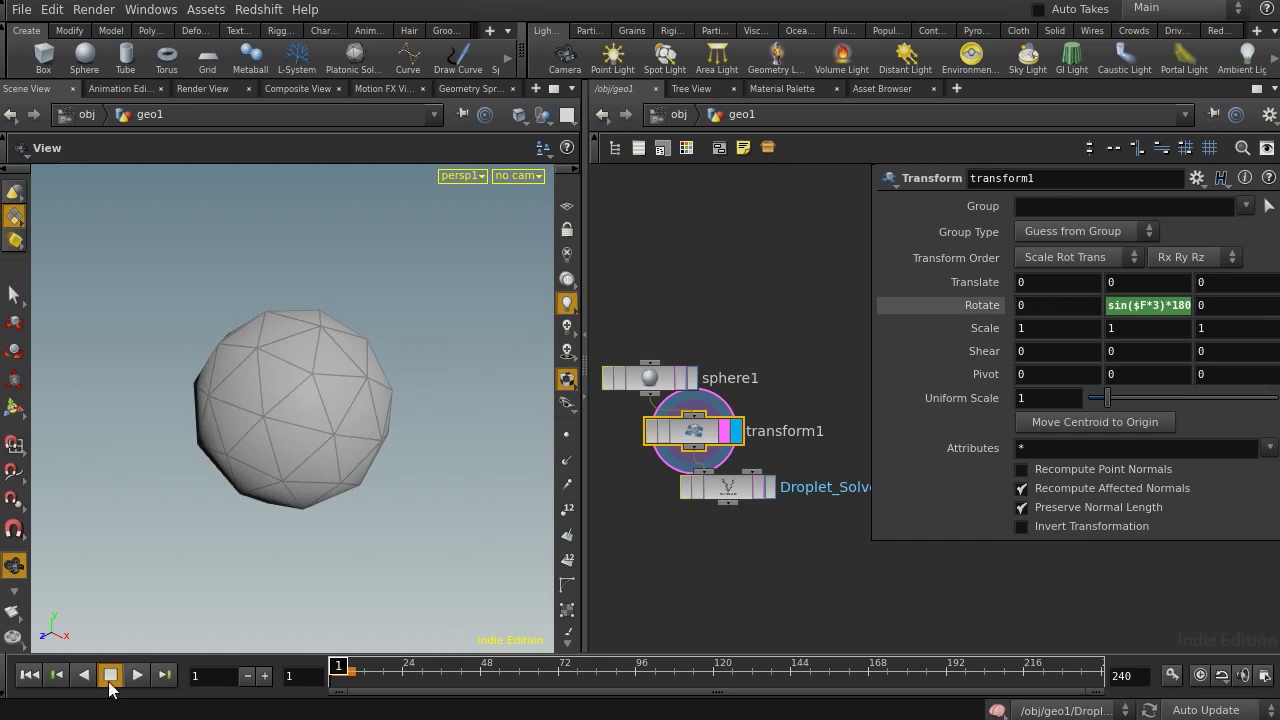
pyautogui.moveTo(338, 668); pyautogui.dragTo(436, 665)
pyautogui.hotkey('ctrl', 'Up')
# Display and select the Droplet Solver, and play the simulation on the rotating sphere up to frame 10
pyautogui.click(769, 492)
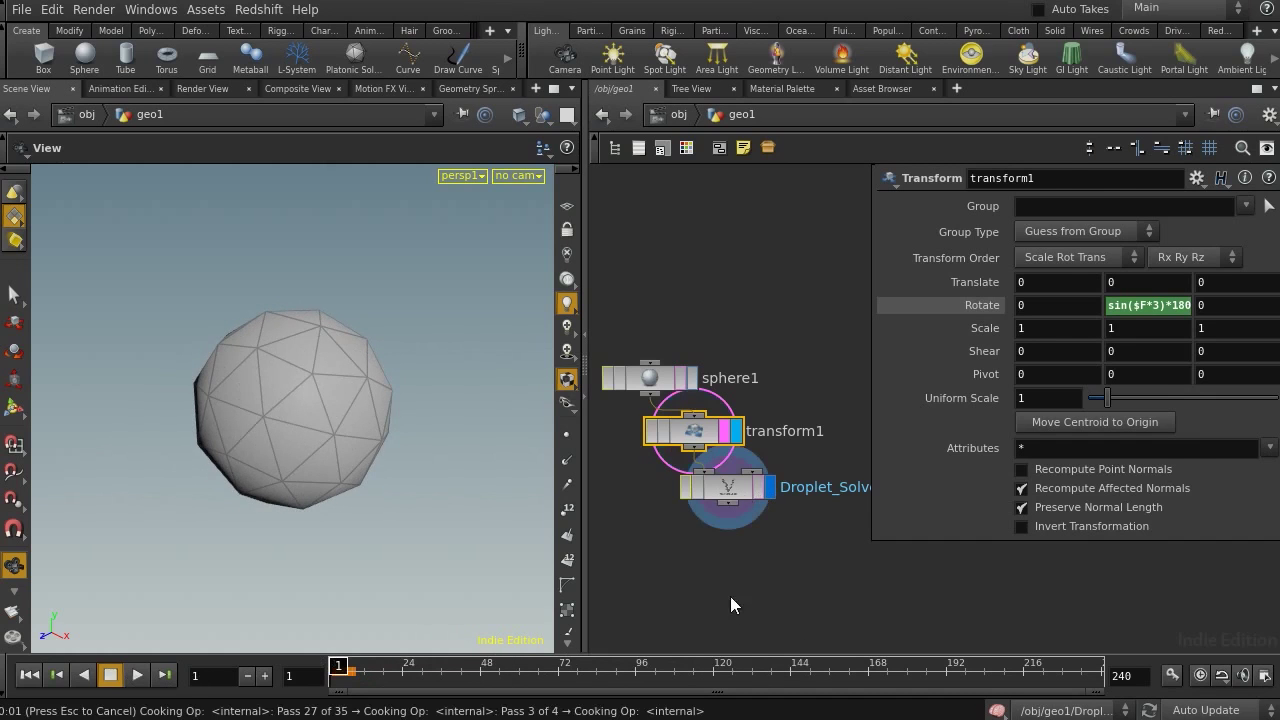
pyautogui.click(727, 488)
pyautogui.click(137, 675)
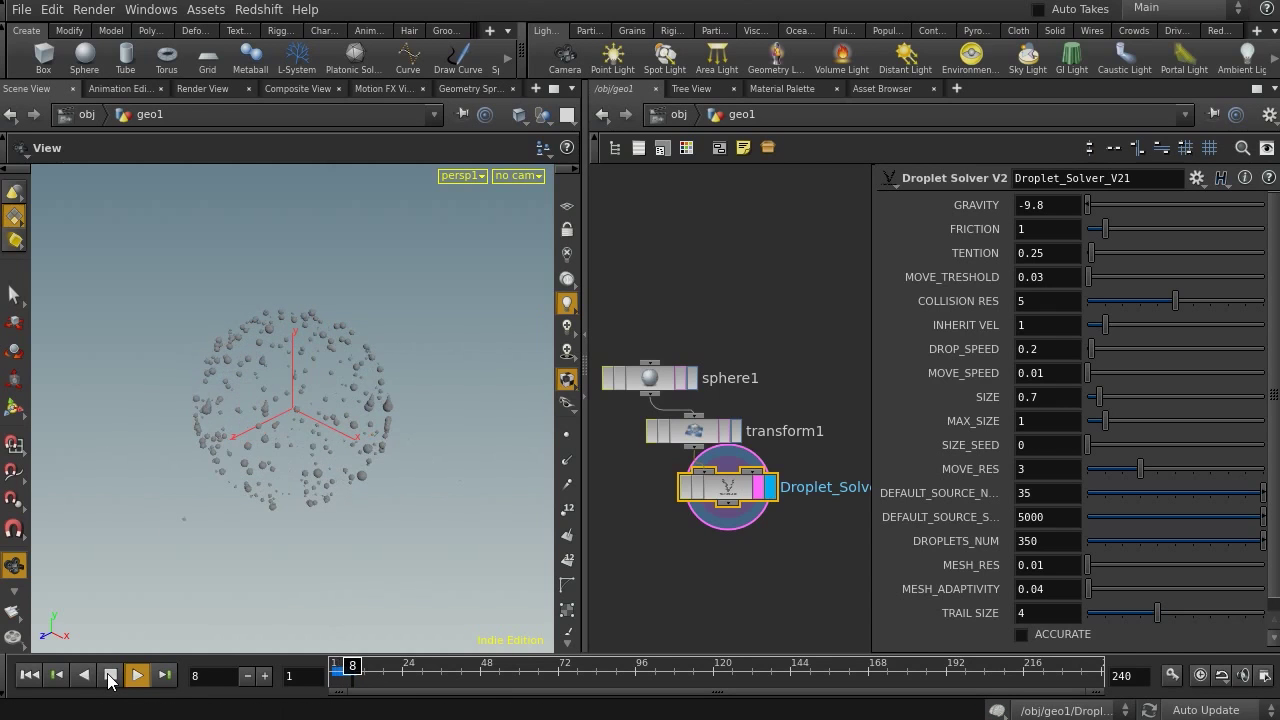
pyautogui.press('Escape')
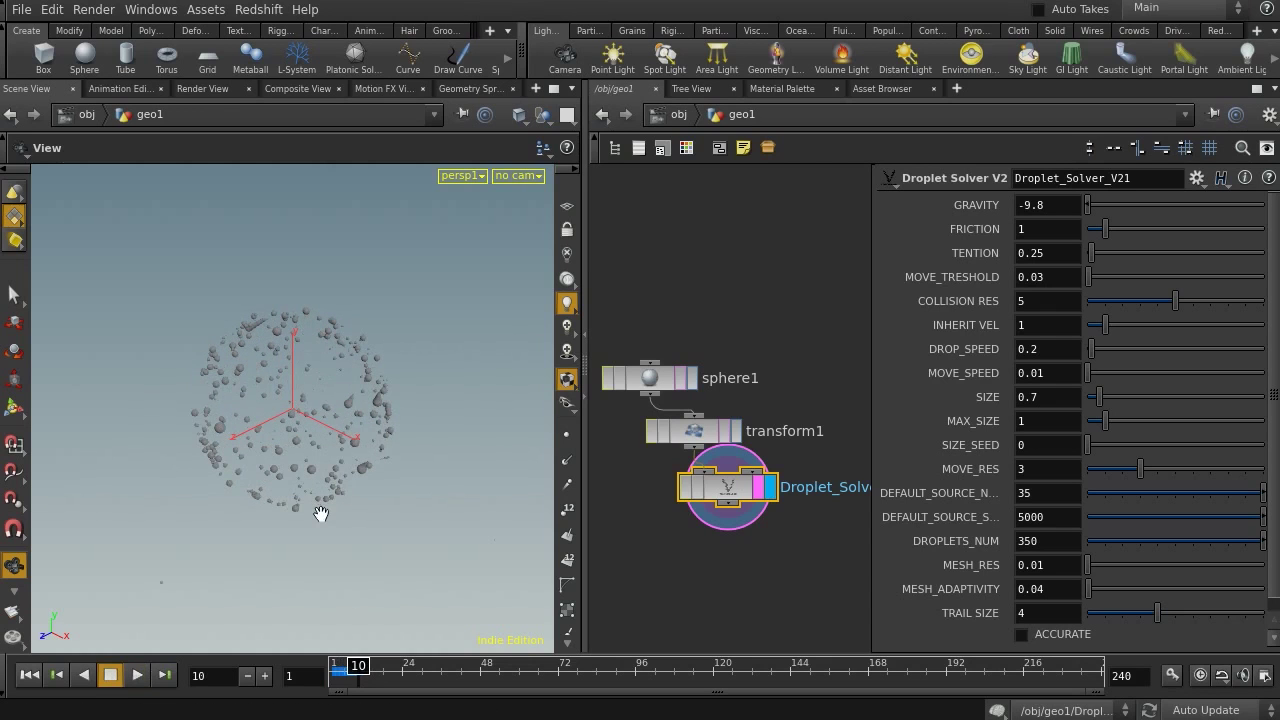
# Play the droplet simulation from near its start in an enlarged top view and rewind it to frame 1
pyautogui.hotkey('space', '2')
pyautogui.moveTo(430, 439); pyautogui.dragTo(384, 441, button='right')
pyautogui.moveTo(404, 468); pyautogui.dragTo(334, 491, button='middle')
pyautogui.moveTo(582, 479); pyautogui.dragTo(841, 451)
pyautogui.moveTo(611, 426); pyautogui.dragTo(458, 462, button='right')
pyautogui.click(347, 668)
pyautogui.moveTo(341, 670); pyautogui.dragTo(337, 670)
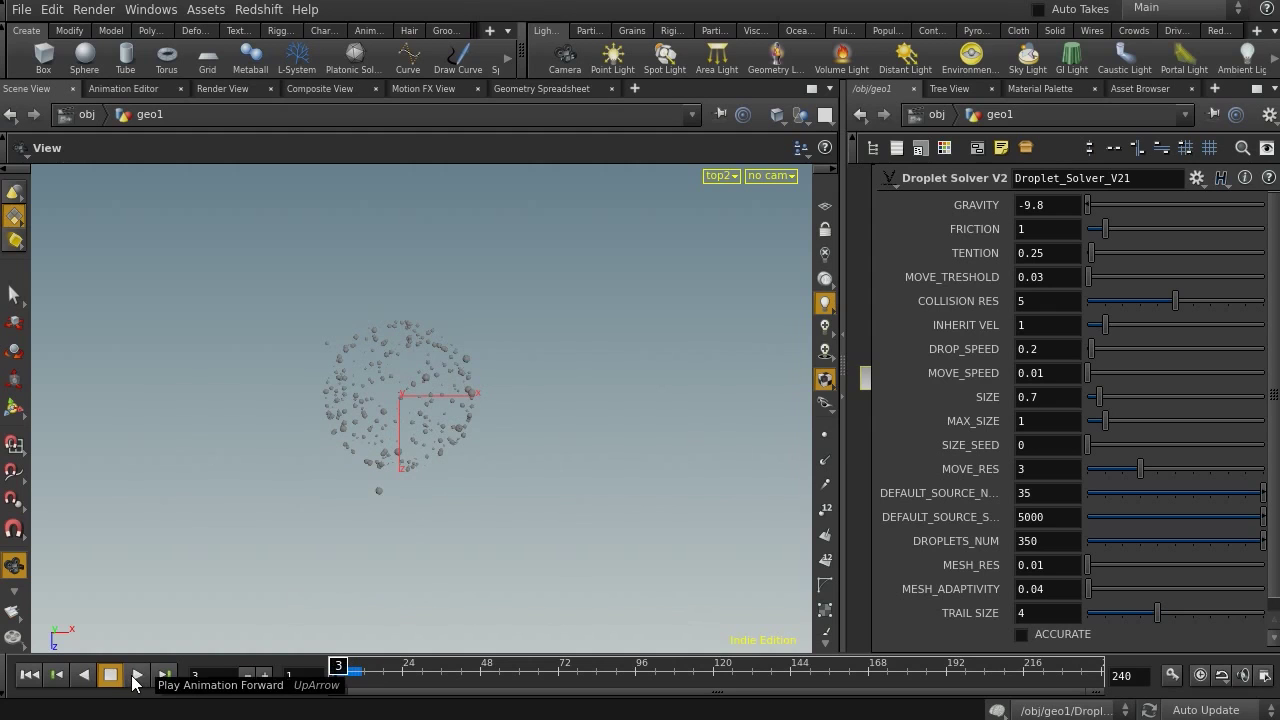
pyautogui.click(135, 676)
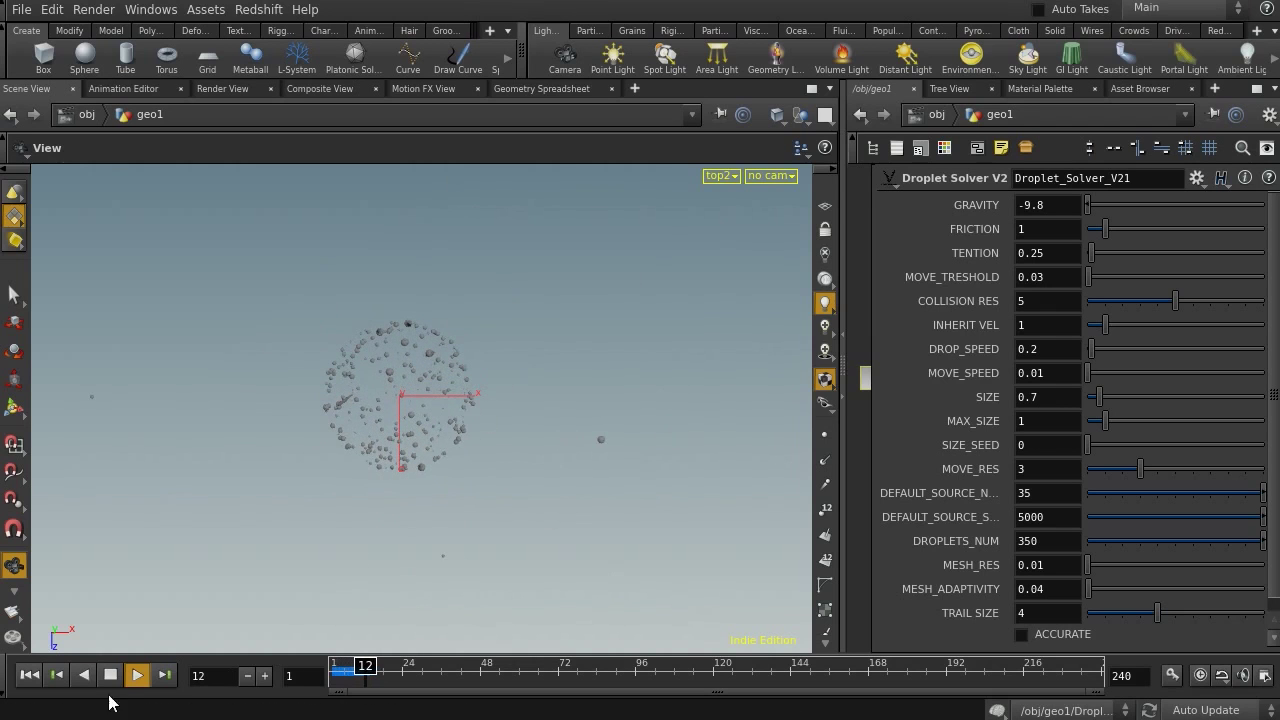
pyautogui.click(28, 679)
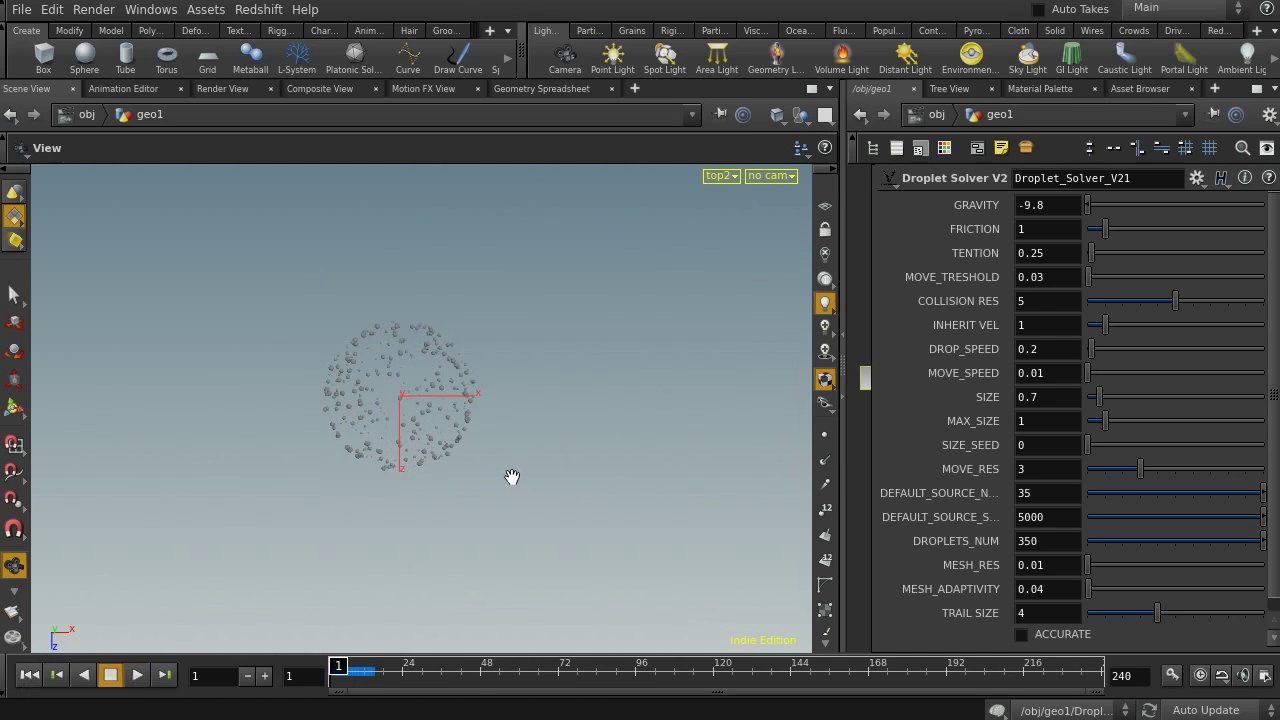
# Bypass transform1 and spread the Transform and Droplet Solver nodes apart in the network
pyautogui.moveTo(512, 478); pyautogui.dragTo(354, 443)
pyautogui.moveTo(843, 430); pyautogui.dragTo(405, 459)
pyautogui.moveTo(597, 547); pyautogui.dragTo(705, 446, button='middle')
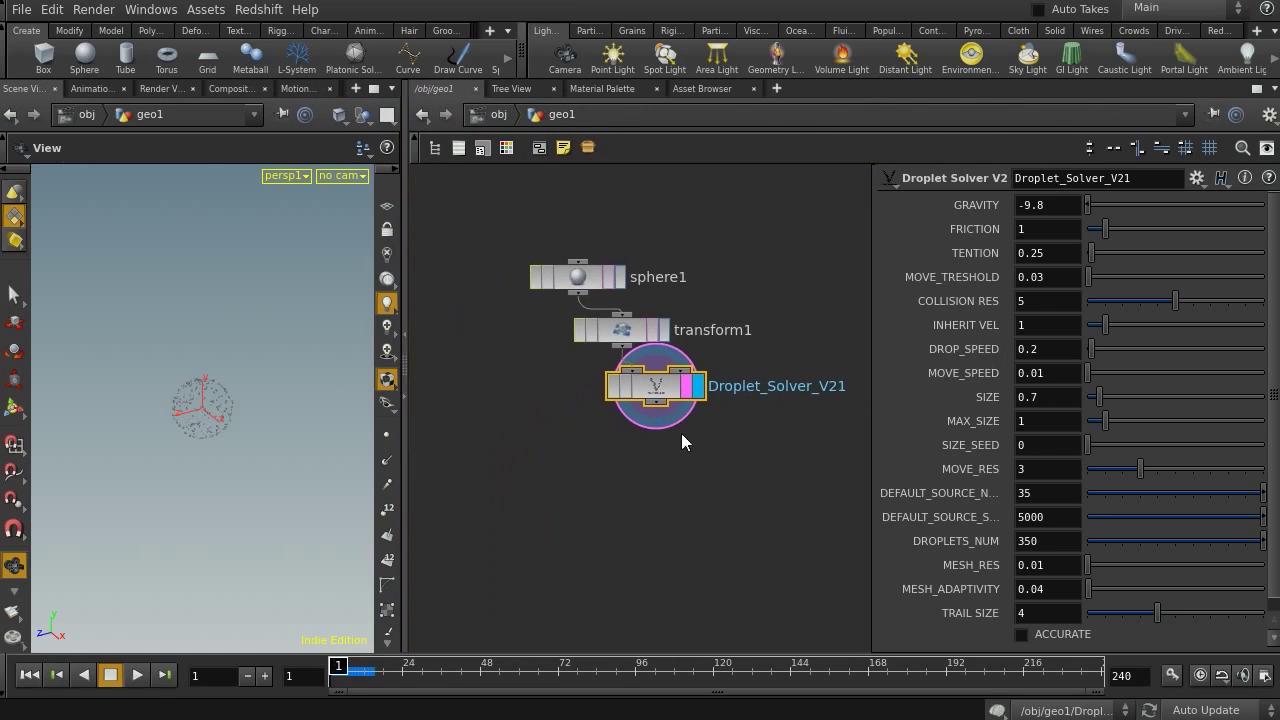
pyautogui.click(578, 333)
pyautogui.moveTo(620, 340); pyautogui.dragTo(492, 363)
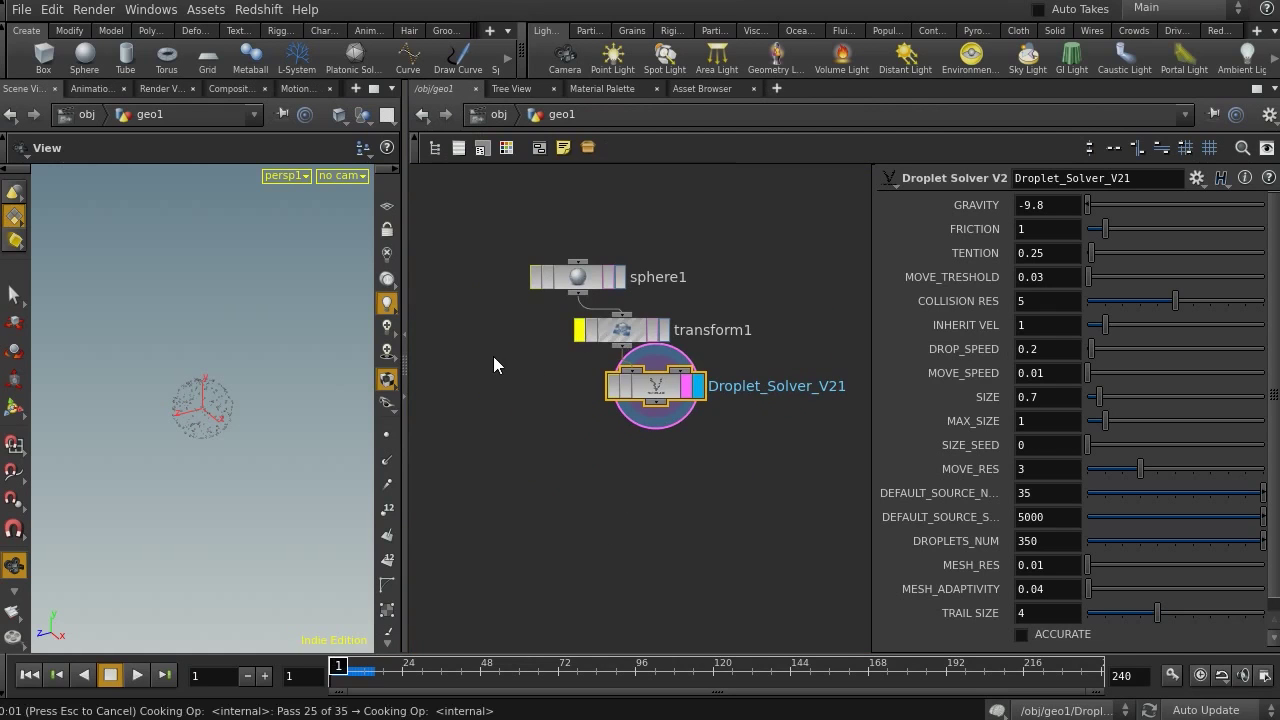
pyautogui.moveTo(658, 393); pyautogui.dragTo(668, 478)
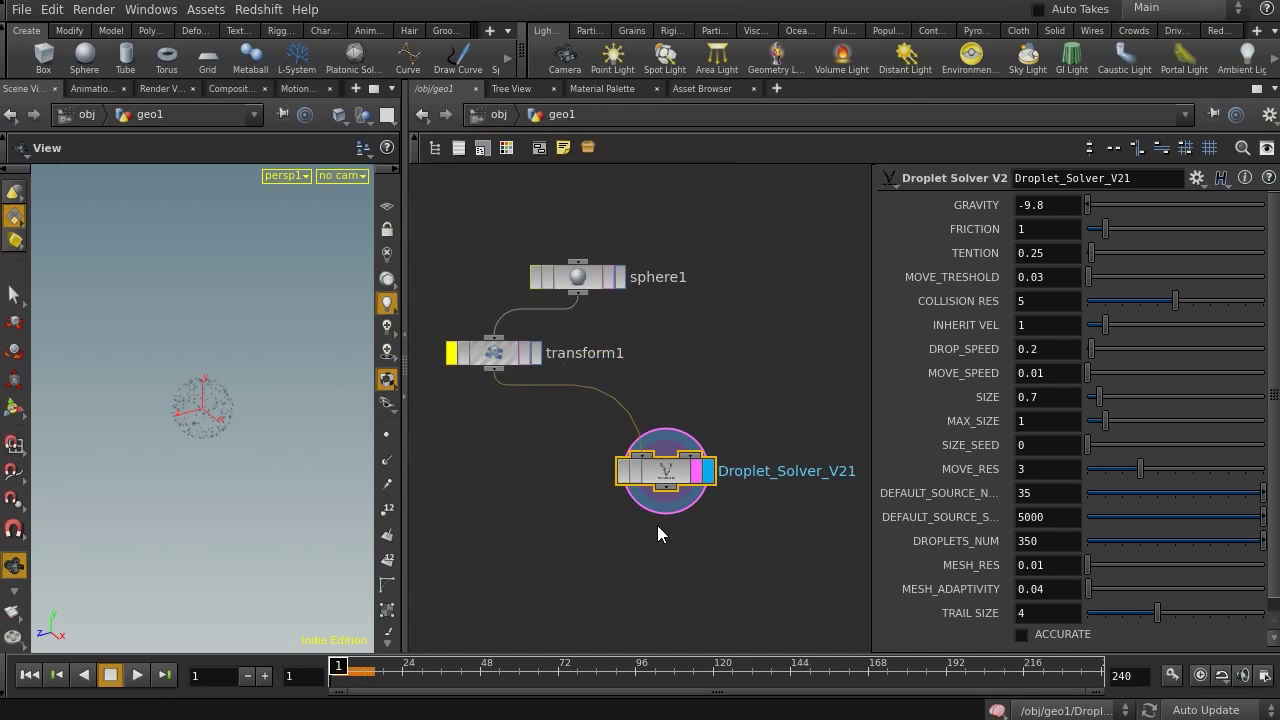
# Enable POINTS_ONLY on the Droplet Solver and inspect the resulting points around the sphere
pyautogui.scroll(-1, 1230, 371)
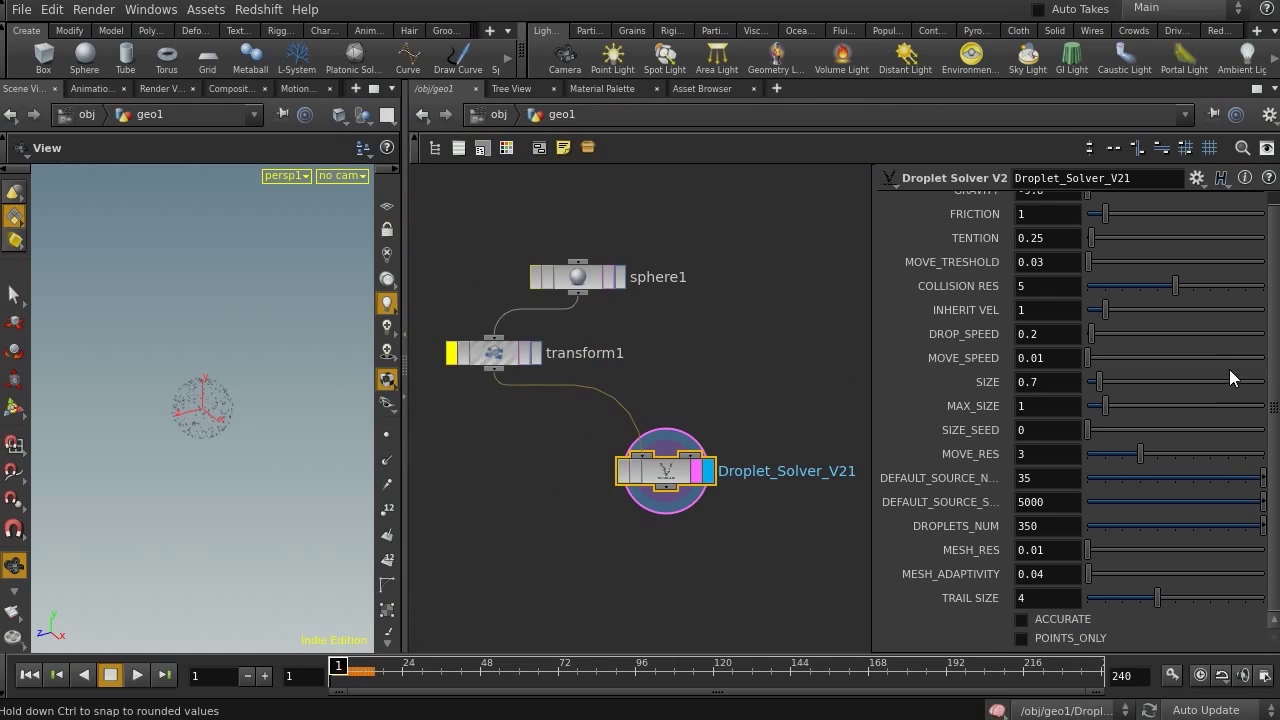
pyautogui.click(1043, 637)
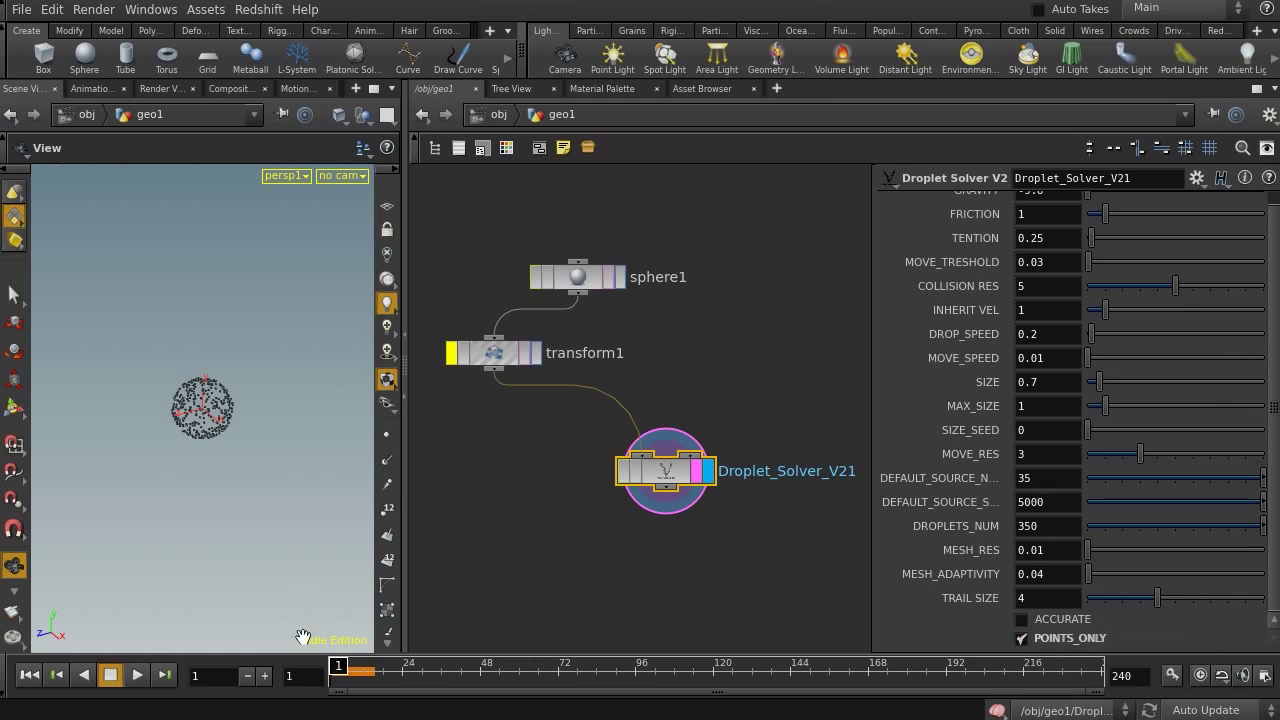
pyautogui.moveTo(200, 419); pyautogui.dragTo(416, 446, button='right')
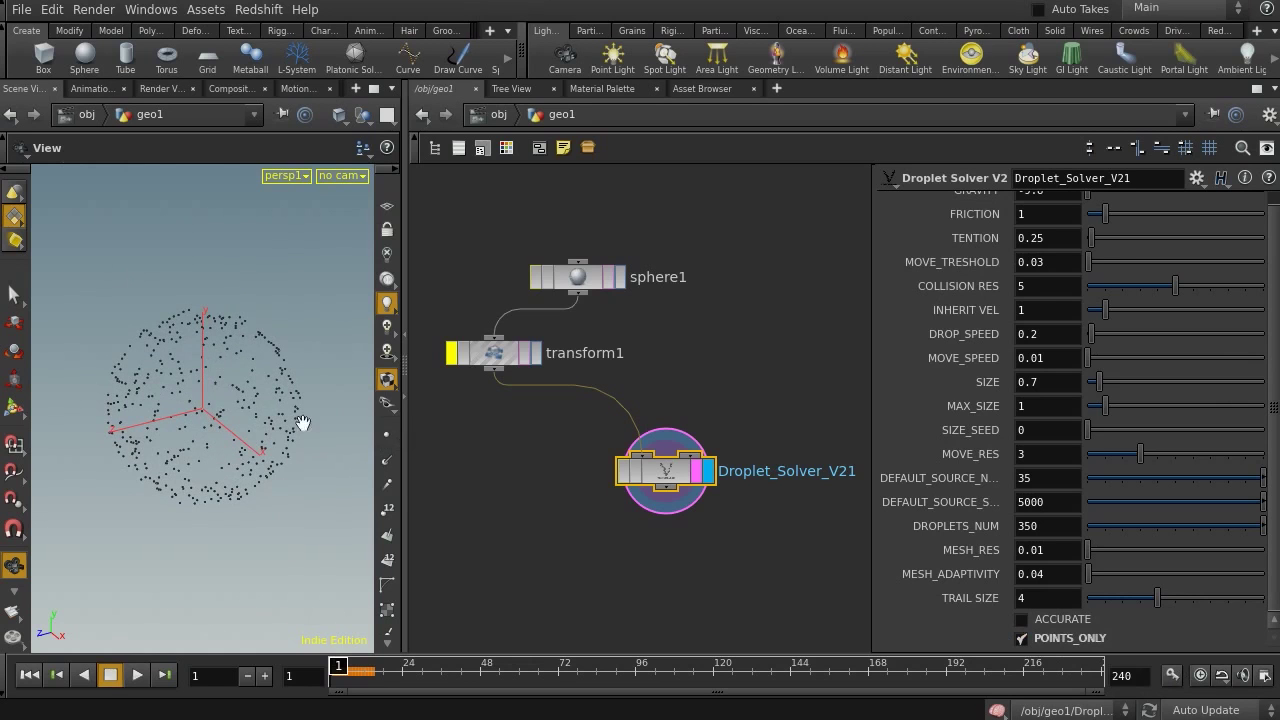
pyautogui.moveTo(158, 444); pyautogui.dragTo(184, 451, button='right')
pyautogui.moveTo(184, 451); pyautogui.dragTo(225, 455)
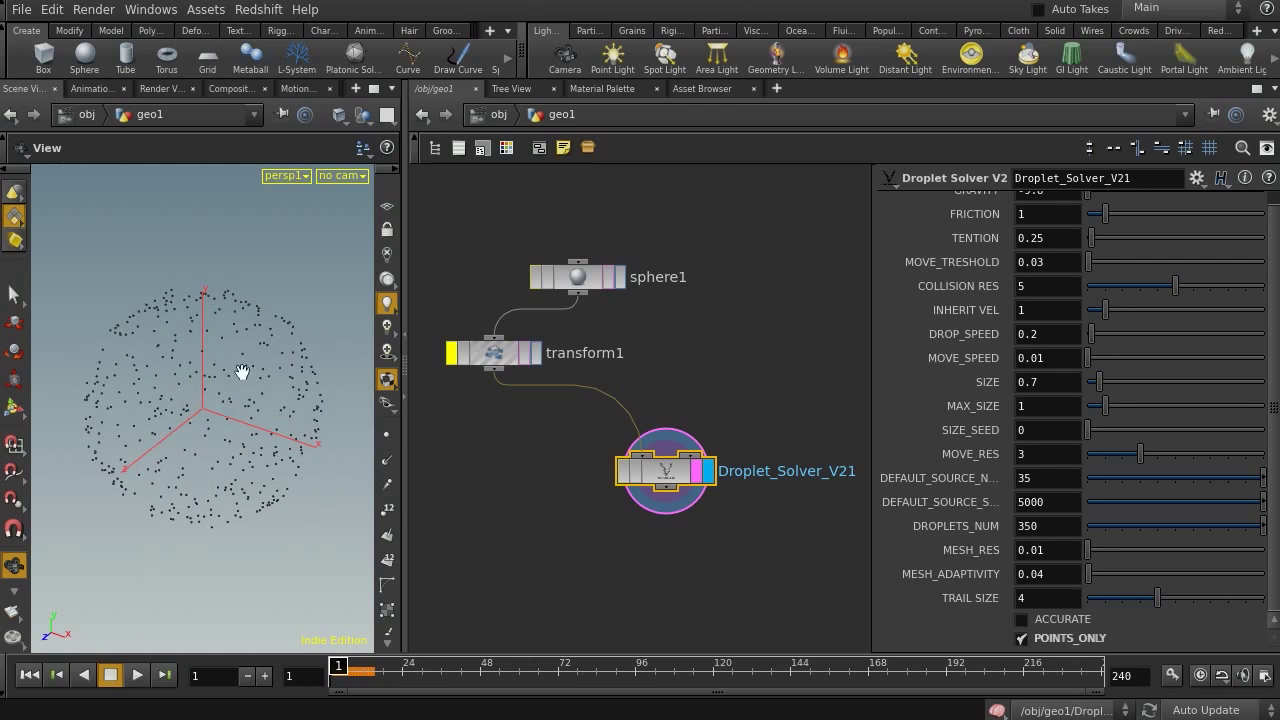
pyautogui.moveTo(222, 423)
pyautogui.mouseDown()
pyautogui.moveTo(136, 400)
pyautogui.moveTo(190, 405)
pyautogui.moveTo(120, 400)
pyautogui.moveTo(222, 428)
pyautogui.mouseUp()
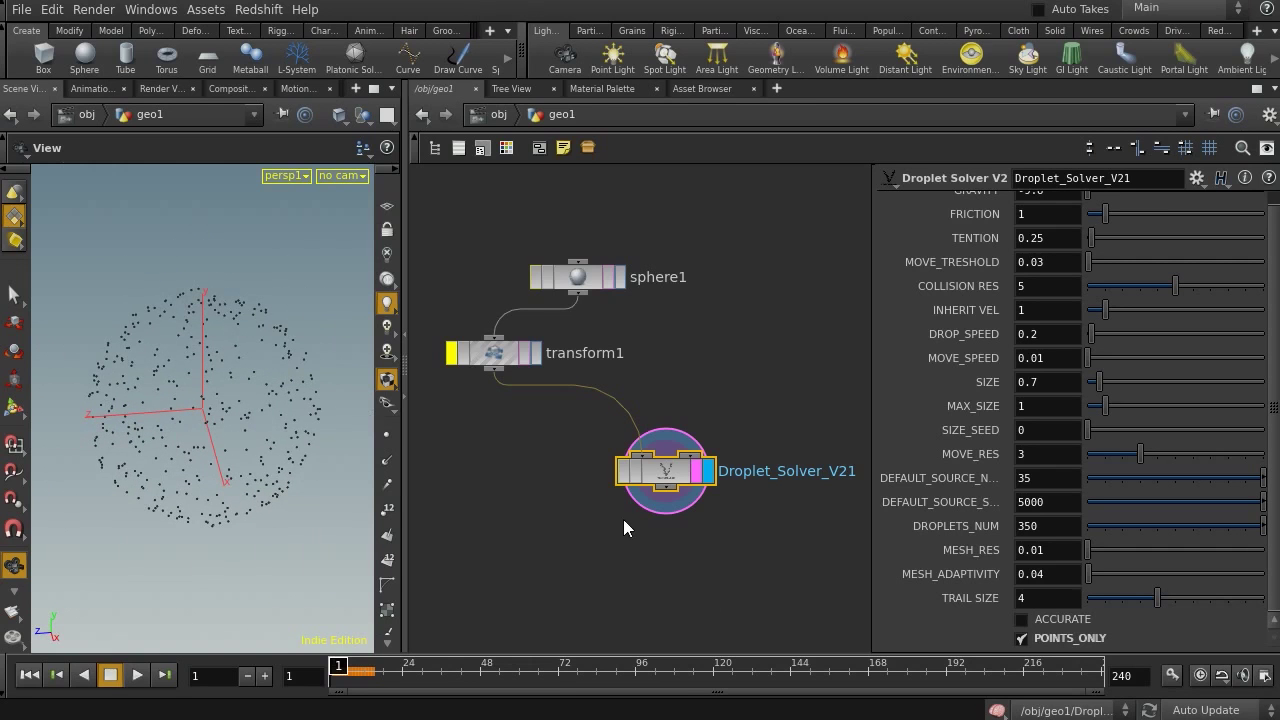
# Examine the Droplet Solver's node information for its point groups and point attributes
pyautogui.moveTo(665, 485); pyautogui.dragTo(838, 510, button='middle')
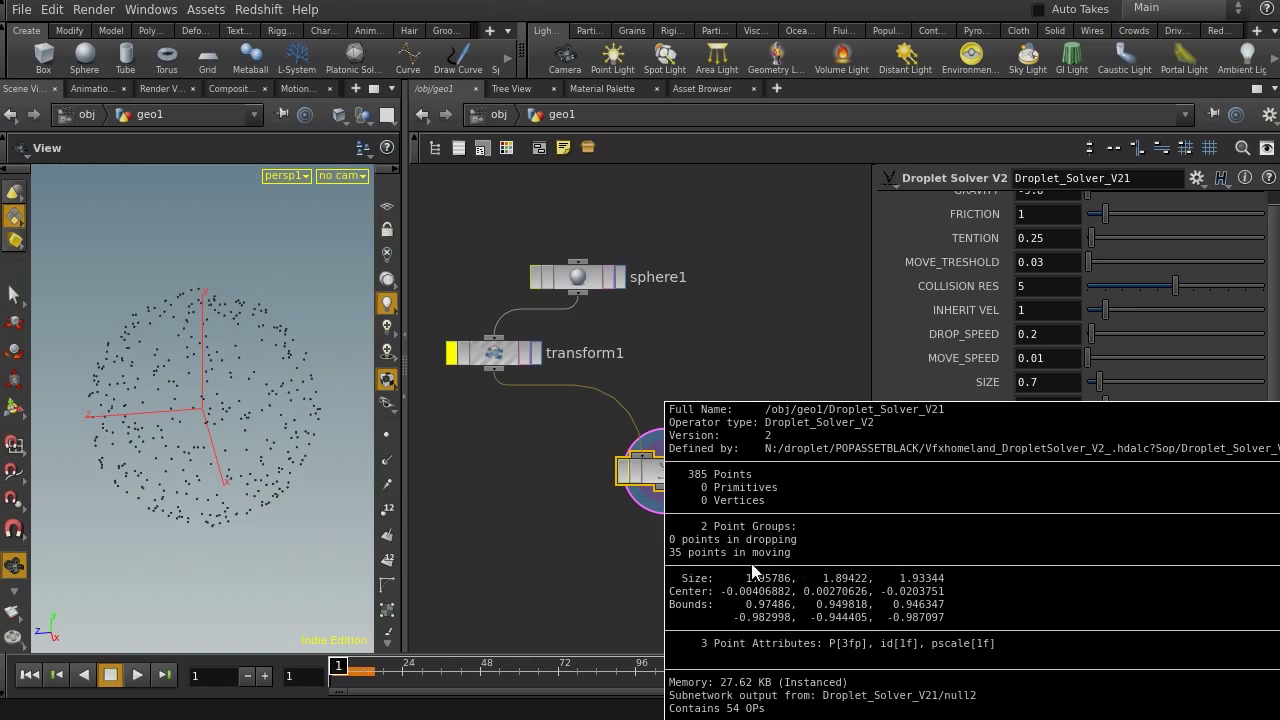
pyautogui.moveTo(521, 528); pyautogui.dragTo(500, 510, button='middle')
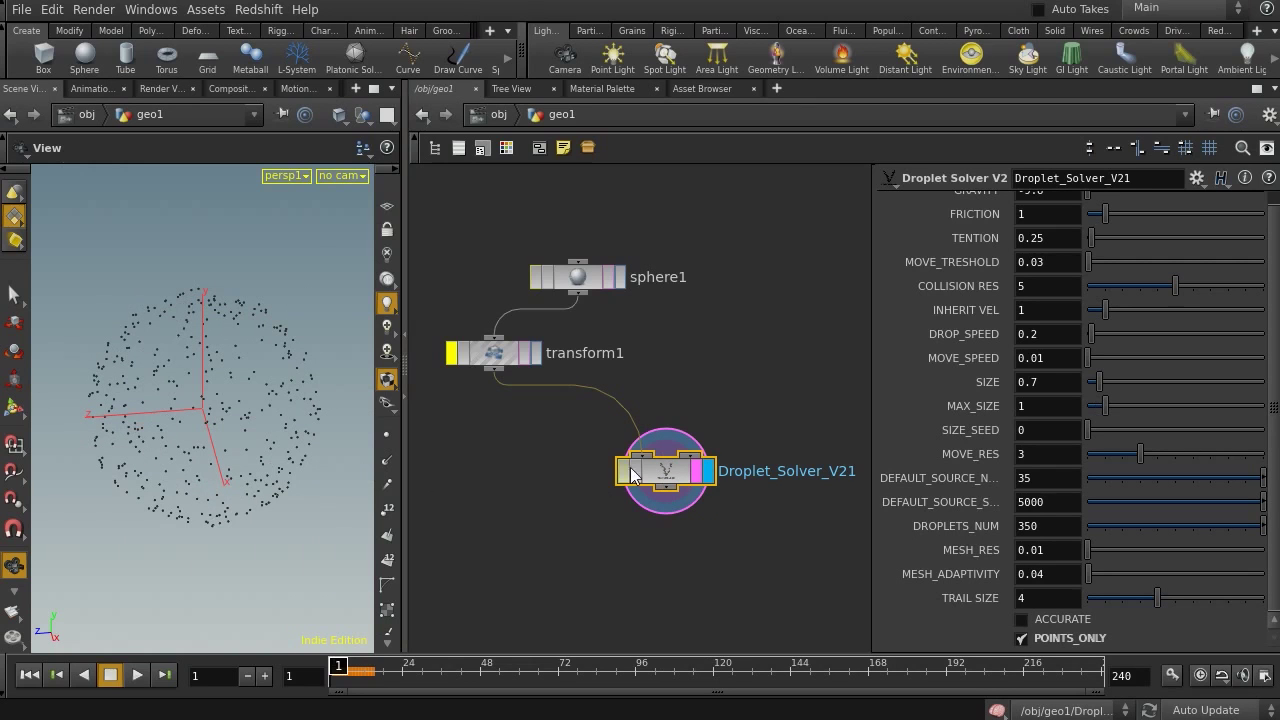
pyautogui.moveTo(665, 472); pyautogui.dragTo(720, 617, button='middle')
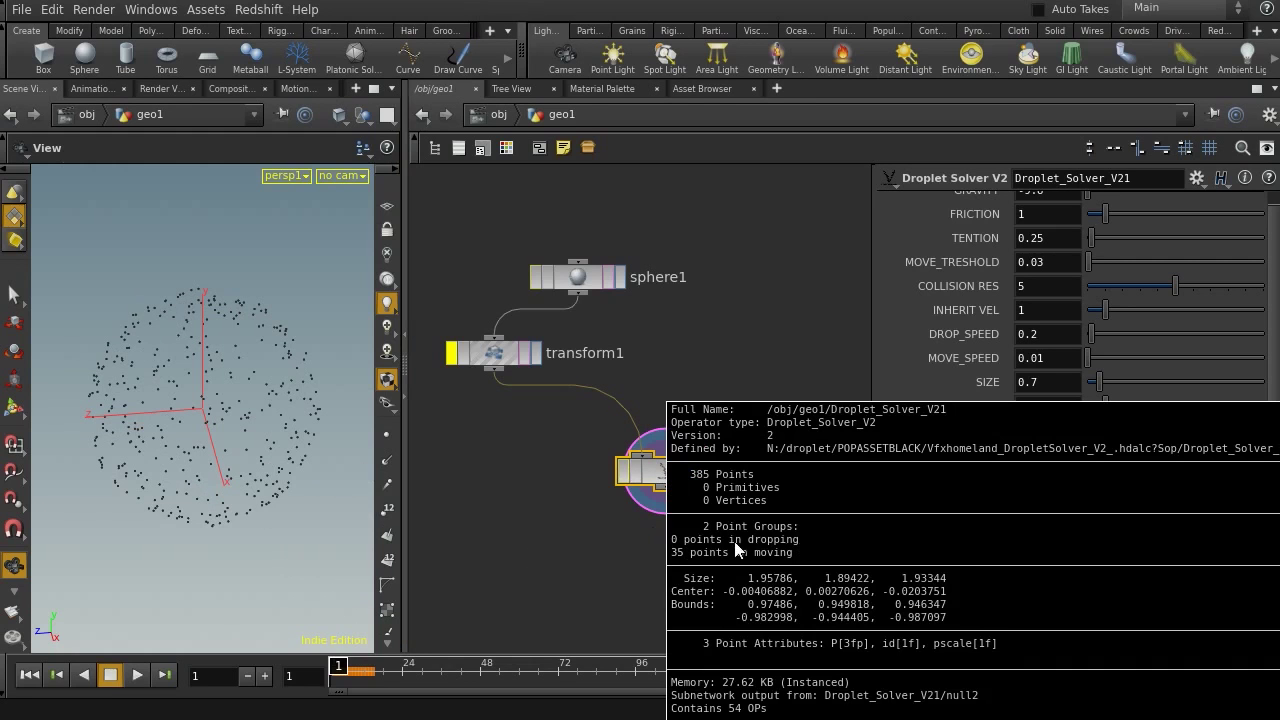
pyautogui.moveTo(716, 527); pyautogui.dragTo(522, 484, button='middle')
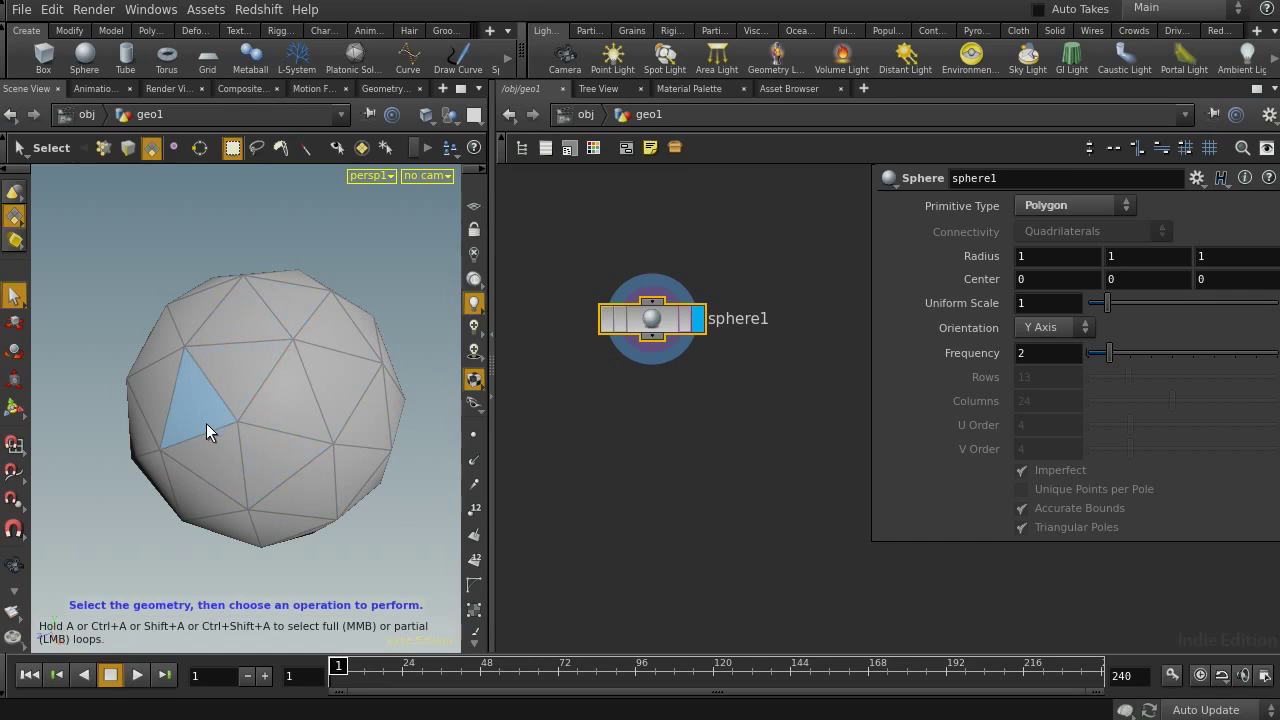
# Add a Vfxhomeland POP droplet source node below sphere1 and wire the sphere into its input
pyautogui.moveTo(639, 430); pyautogui.dragTo(666, 474, button='middle')
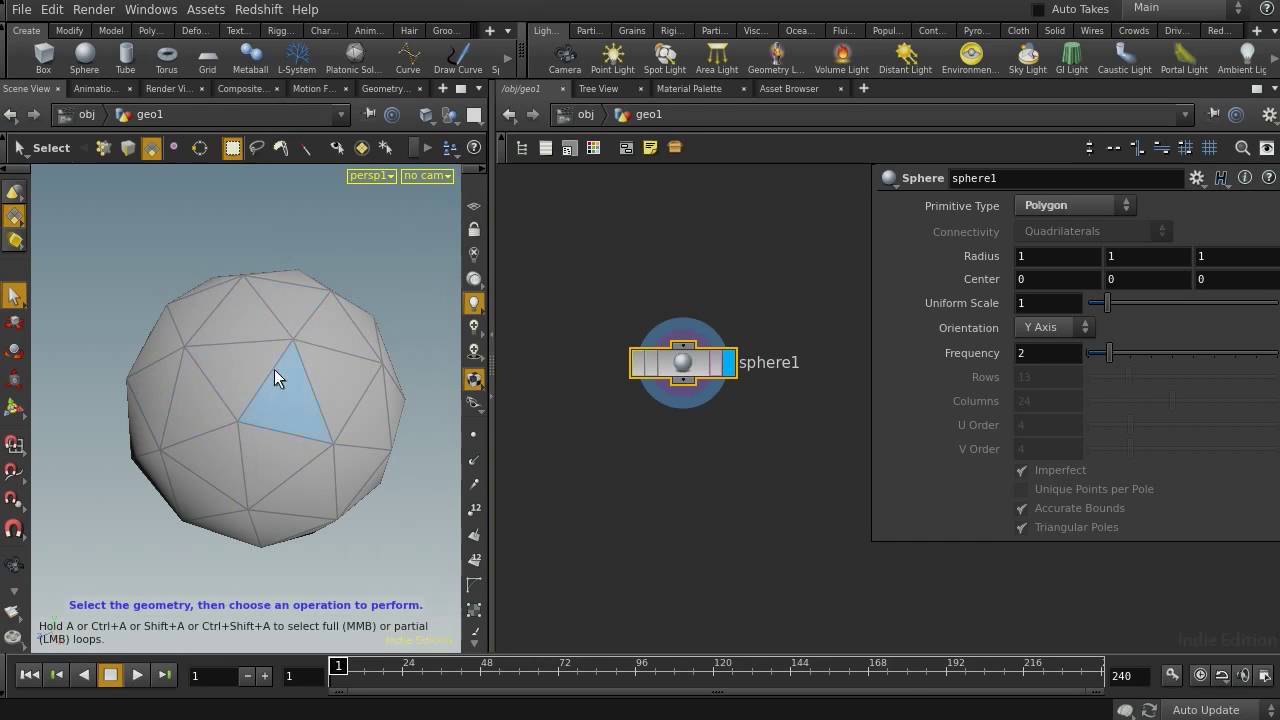
pyautogui.press('Tab')
pyautogui.moveTo(772, 405)
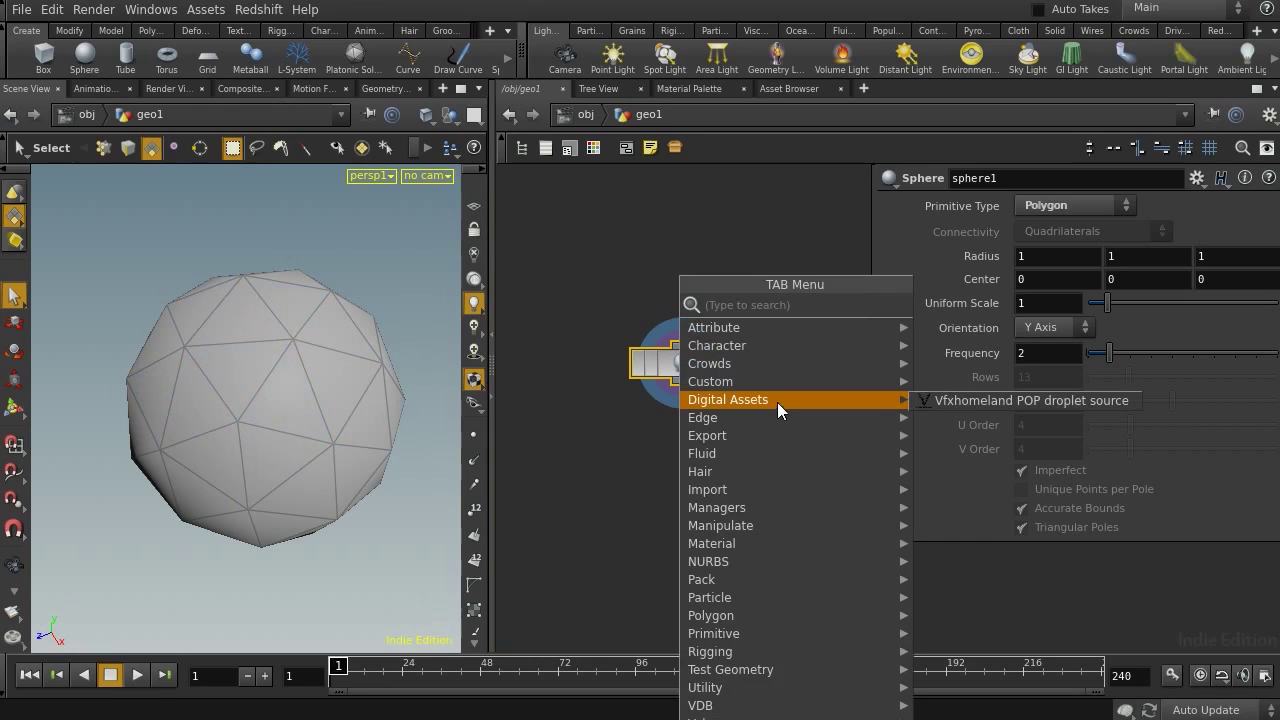
pyautogui.click(1017, 399)
pyautogui.click(703, 502)
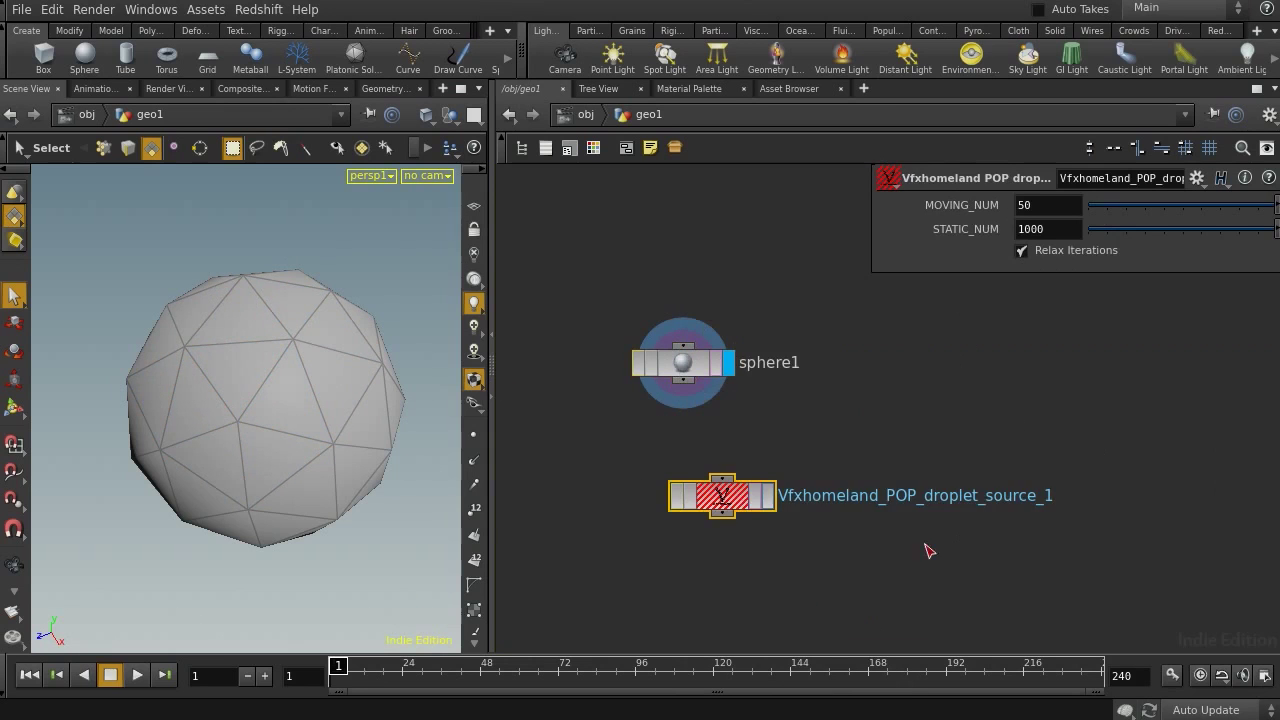
pyautogui.moveTo(683, 480); pyautogui.dragTo(648, 362)
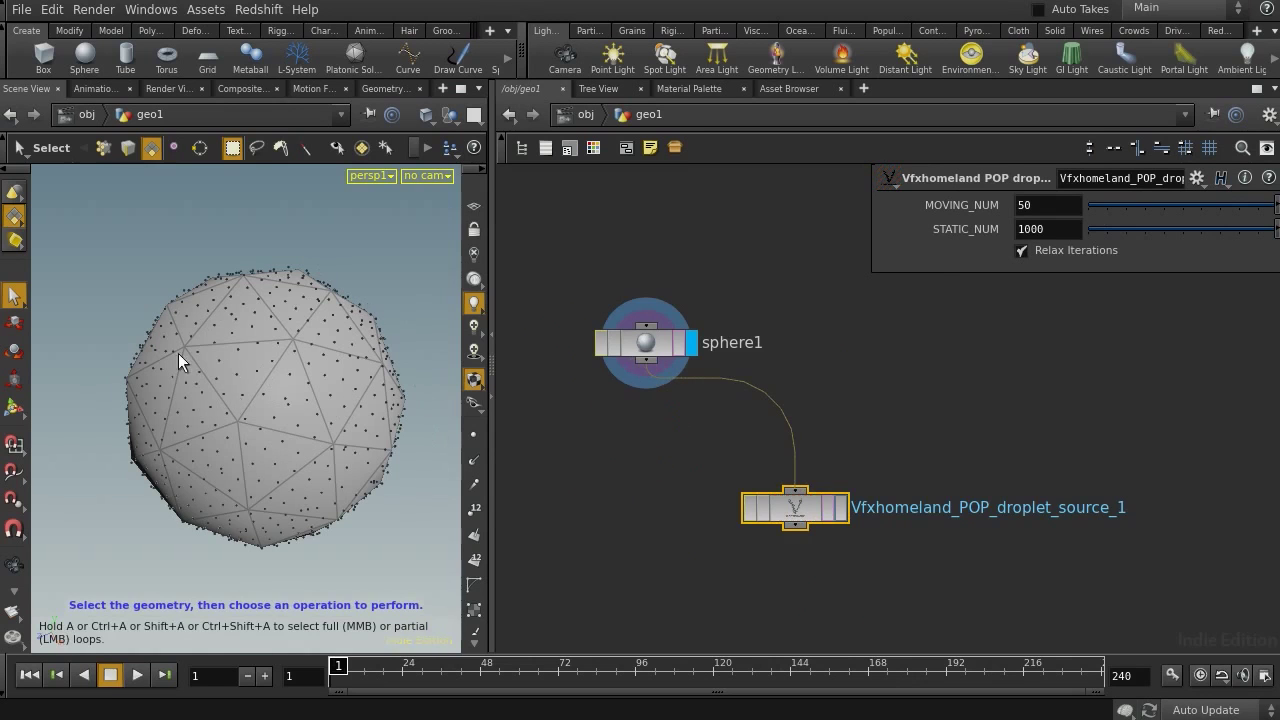
pyautogui.moveTo(962, 416)
pyautogui.mouseDown(button='middle')
pyautogui.moveTo(889, 358)
pyautogui.moveTo(921, 458)
pyautogui.mouseUp(button='middle')
pyautogui.moveTo(855, 474); pyautogui.dragTo(646, 636)
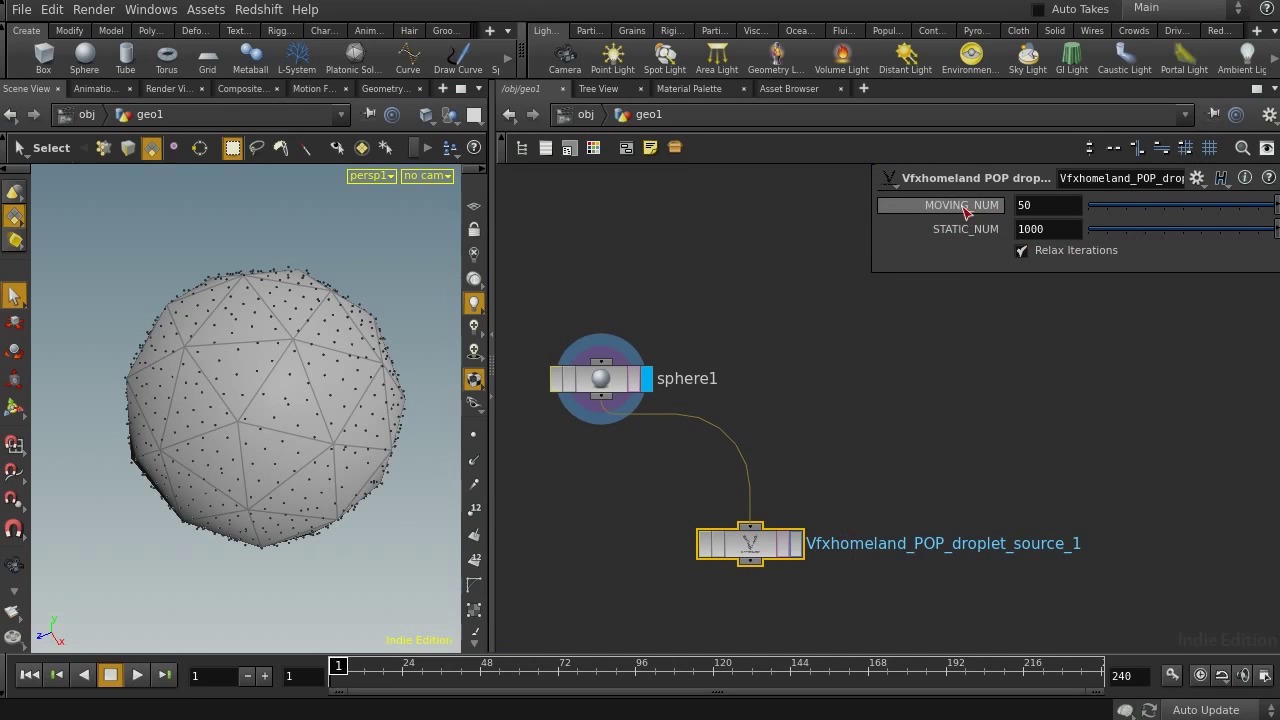
# Set the droplet source's MOVING_NUM to 20 and STATIC_NUM to 300, and compare the points with Relax Iterations off and on
pyautogui.click(1063, 206)
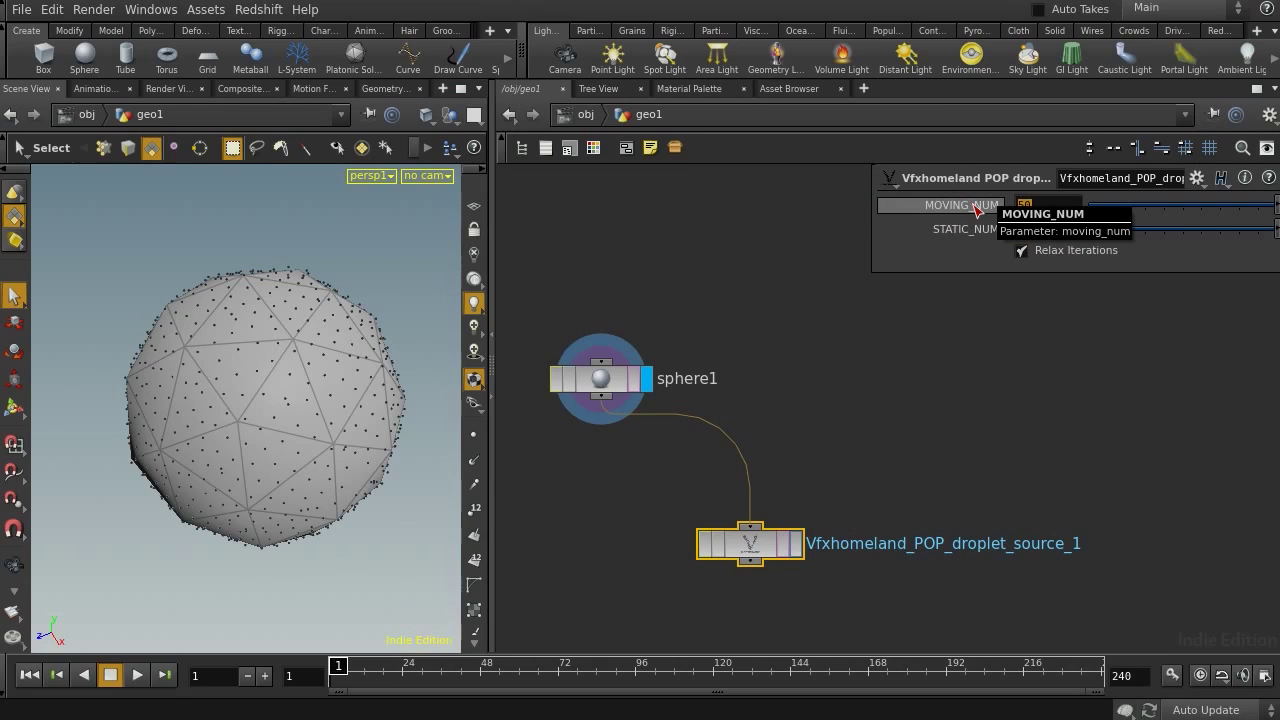
pyautogui.press('Tab')
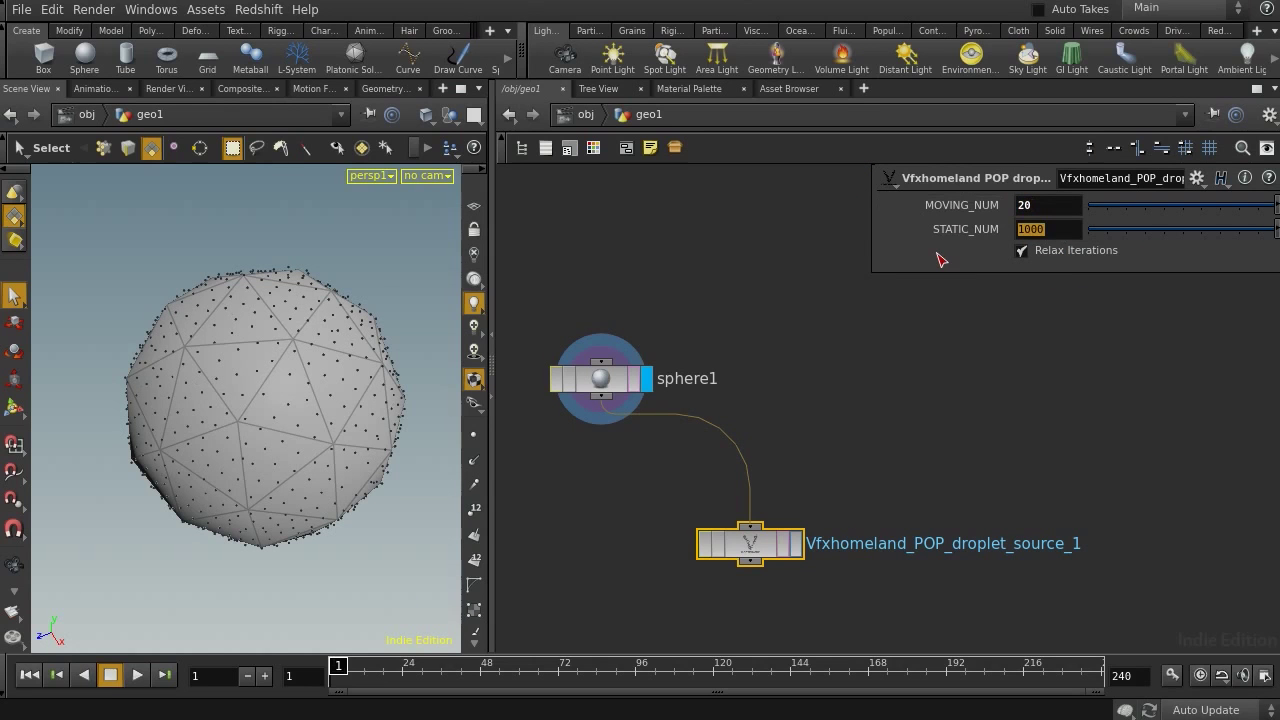
pyautogui.write('300')
pyautogui.press('Return')
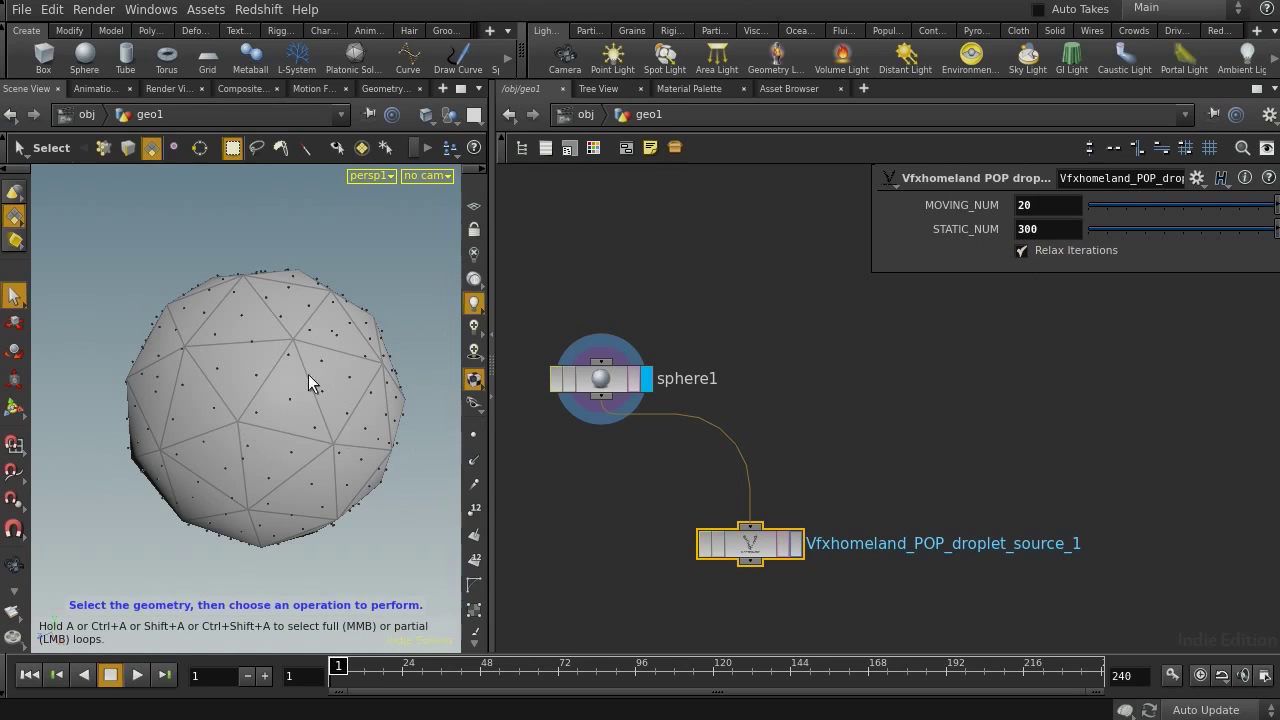
pyautogui.keyDown('alt'); pyautogui.moveTo(320, 394); pyautogui.dragTo(306, 400); pyautogui.keyUp('alt')
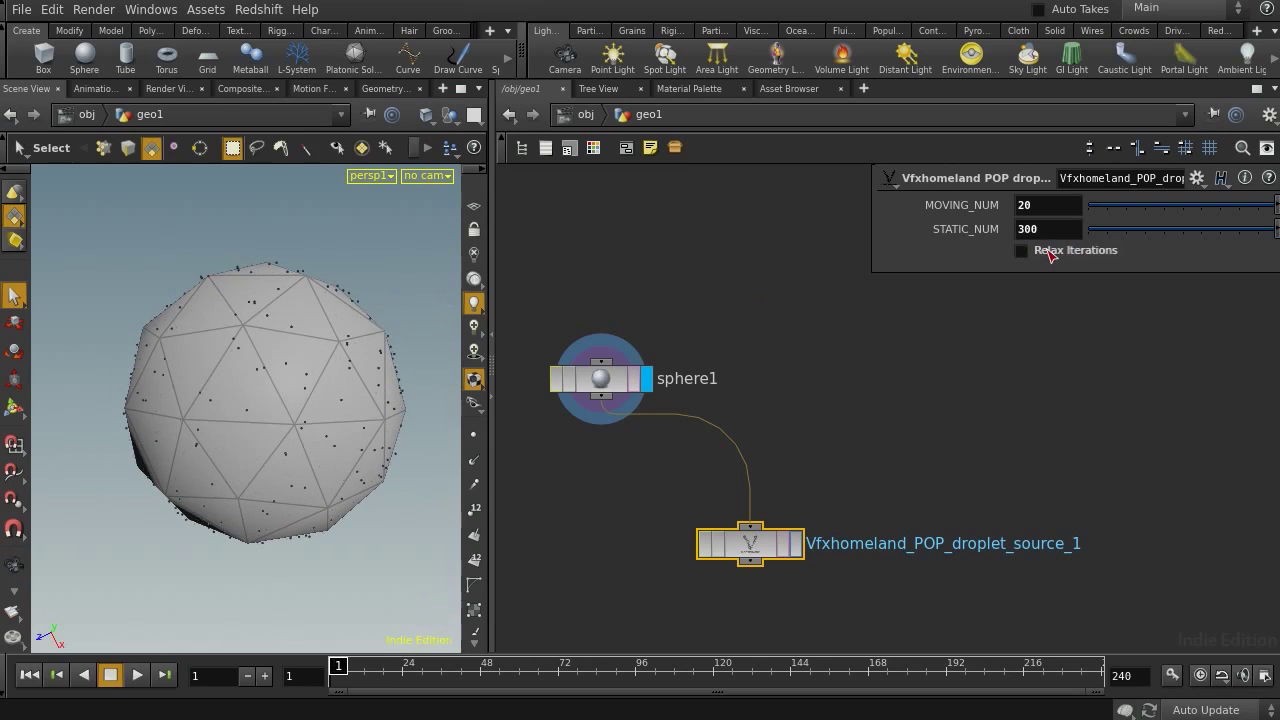
# Add a POP Network fed by the droplet source node and go inside it
pyautogui.moveTo(928, 558); pyautogui.dragTo(951, 500, button='middle')
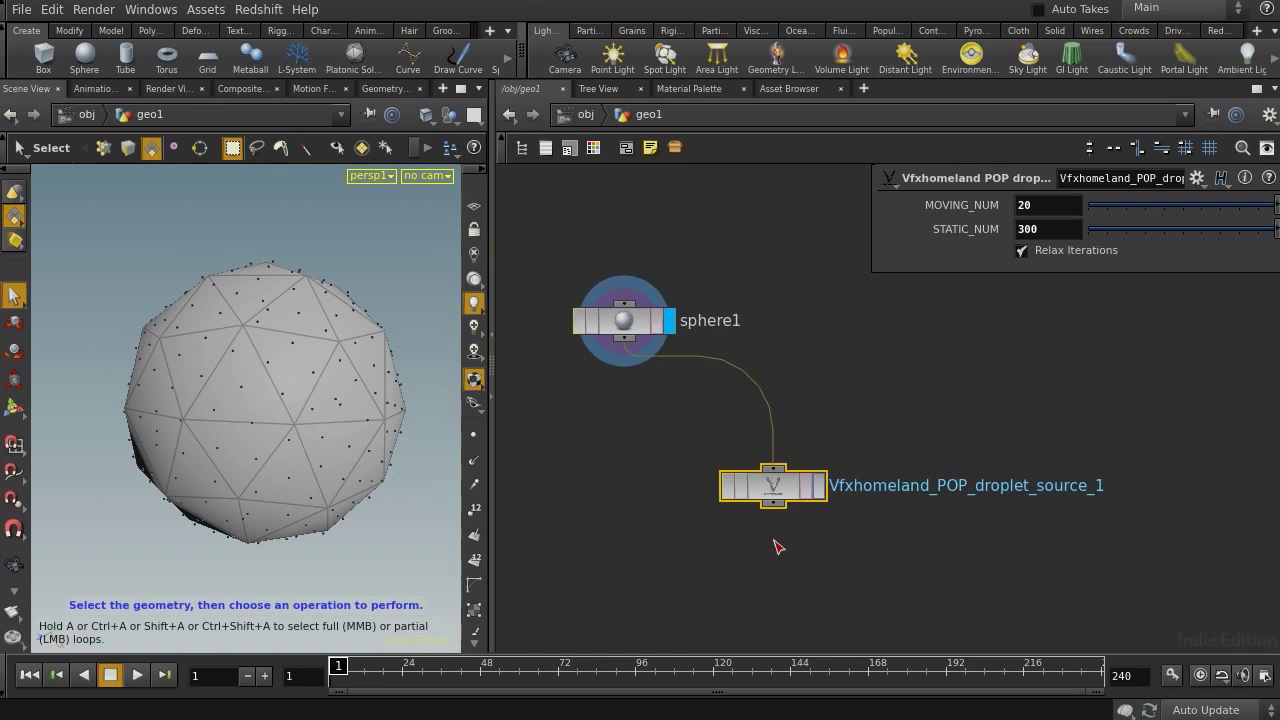
pyautogui.press('Tab')
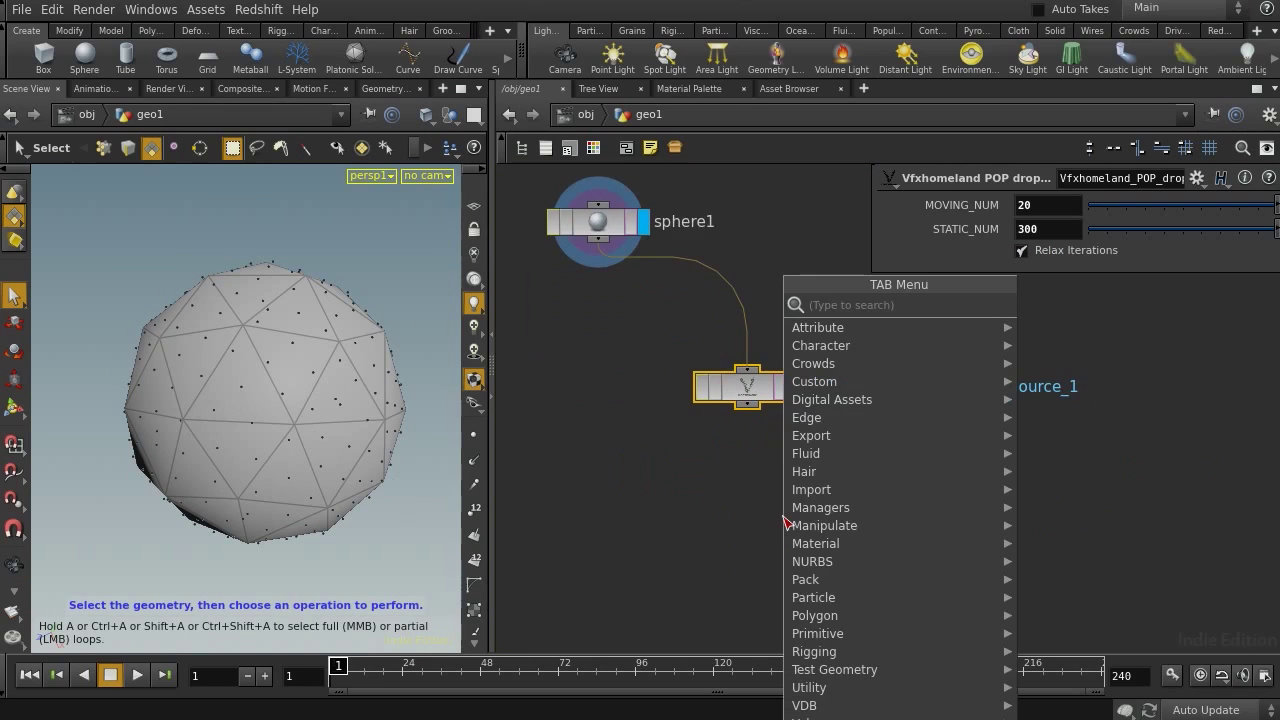
pyautogui.write('pop')
pyautogui.press('Return')
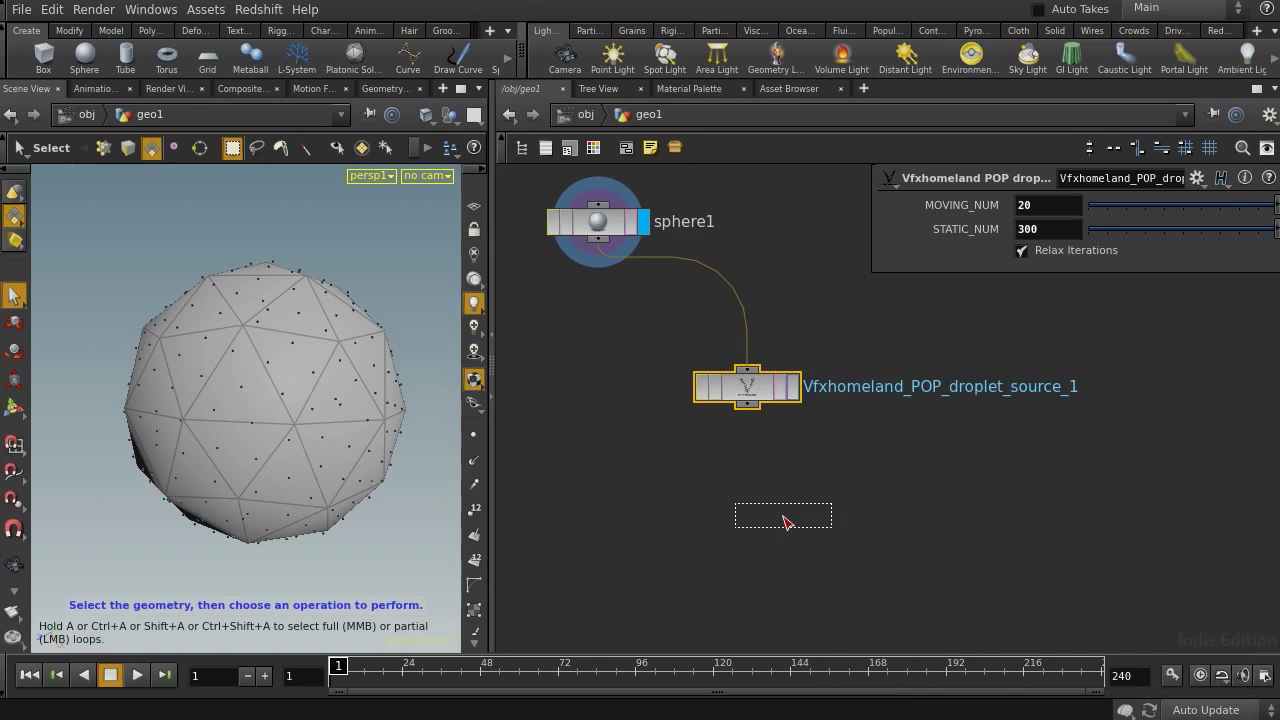
pyautogui.click(784, 522)
pyautogui.moveTo(752, 413); pyautogui.dragTo(746, 511)
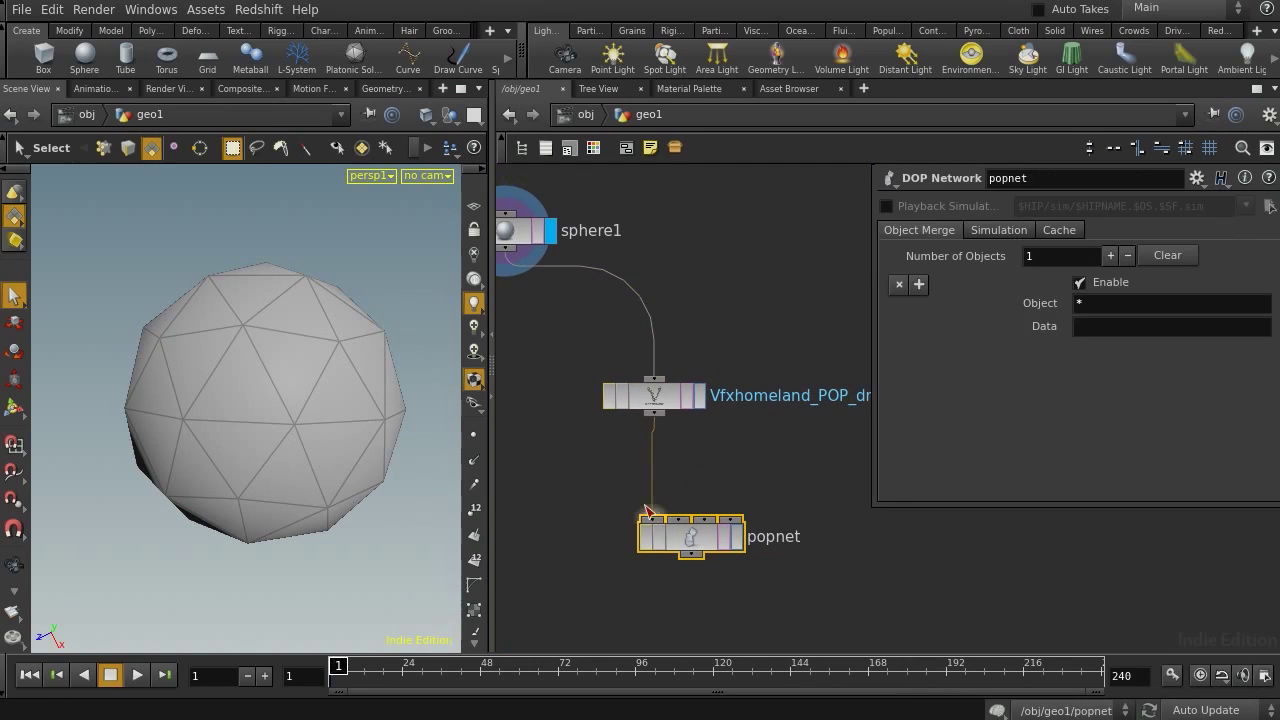
pyautogui.click(737, 537)
pyautogui.doubleClick(695, 548)
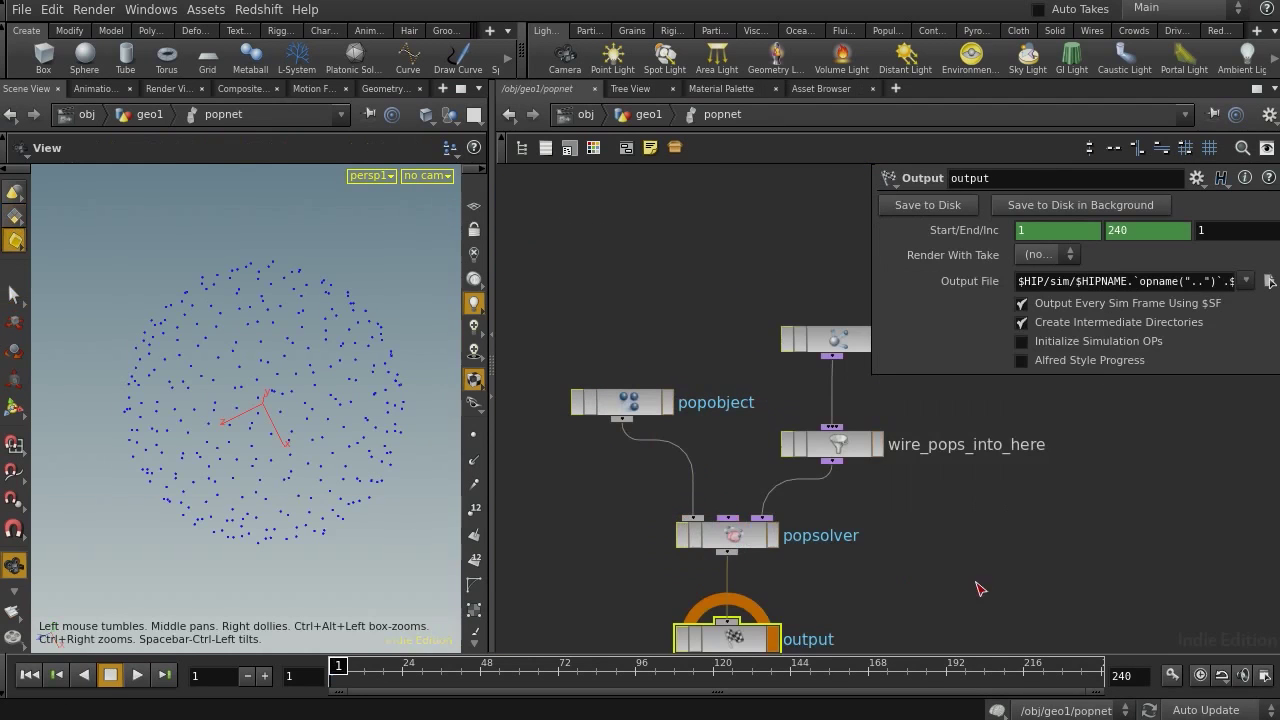
# Make room in the POP network by moving source_first_input farther up and the output node farther down
pyautogui.moveTo(826, 514); pyautogui.dragTo(810, 636, button='middle')
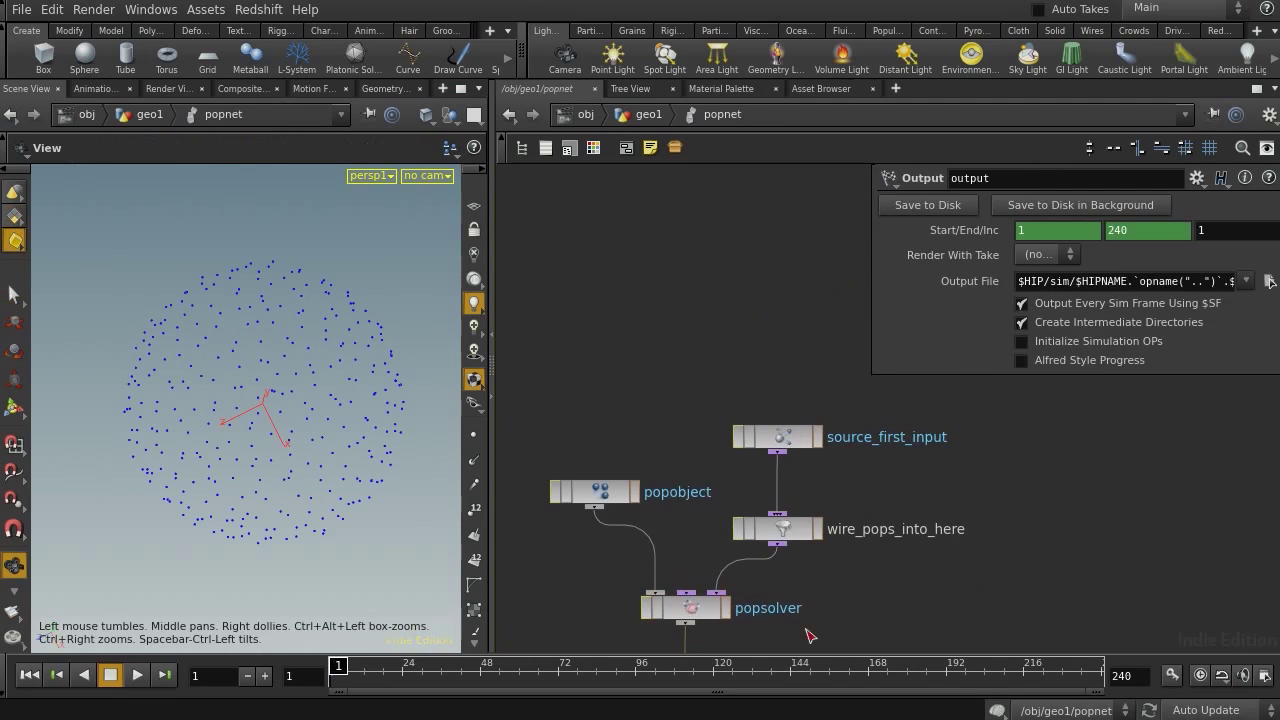
pyautogui.moveTo(780, 442); pyautogui.dragTo(785, 305)
pyautogui.moveTo(882, 520); pyautogui.dragTo(884, 357, button='middle')
pyautogui.scroll(-2, 843, 497)
pyautogui.moveTo(820, 491); pyautogui.dragTo(820, 393, button='middle')
pyautogui.moveTo(710, 425); pyautogui.dragTo(710, 535)
# Add a Static Solver and a Static Object beside the POP solver and wire the object into the static solver
pyautogui.press('Tab')
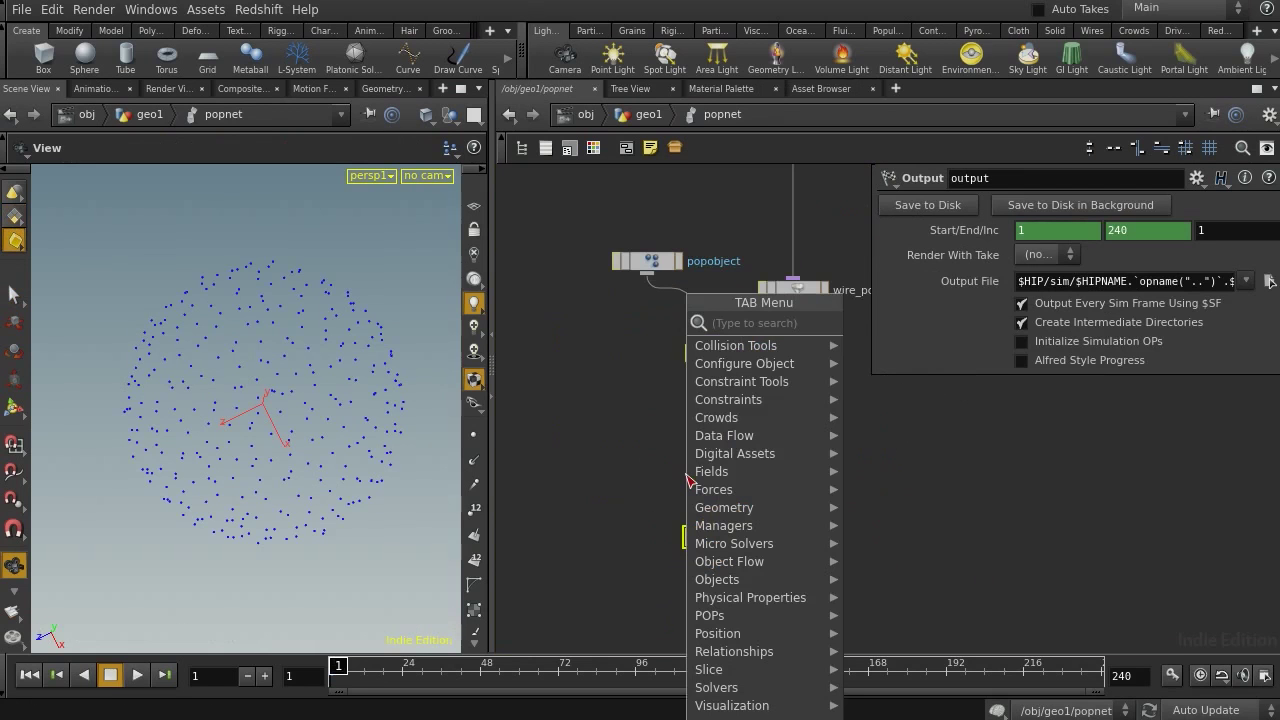
pyautogui.write('stat')
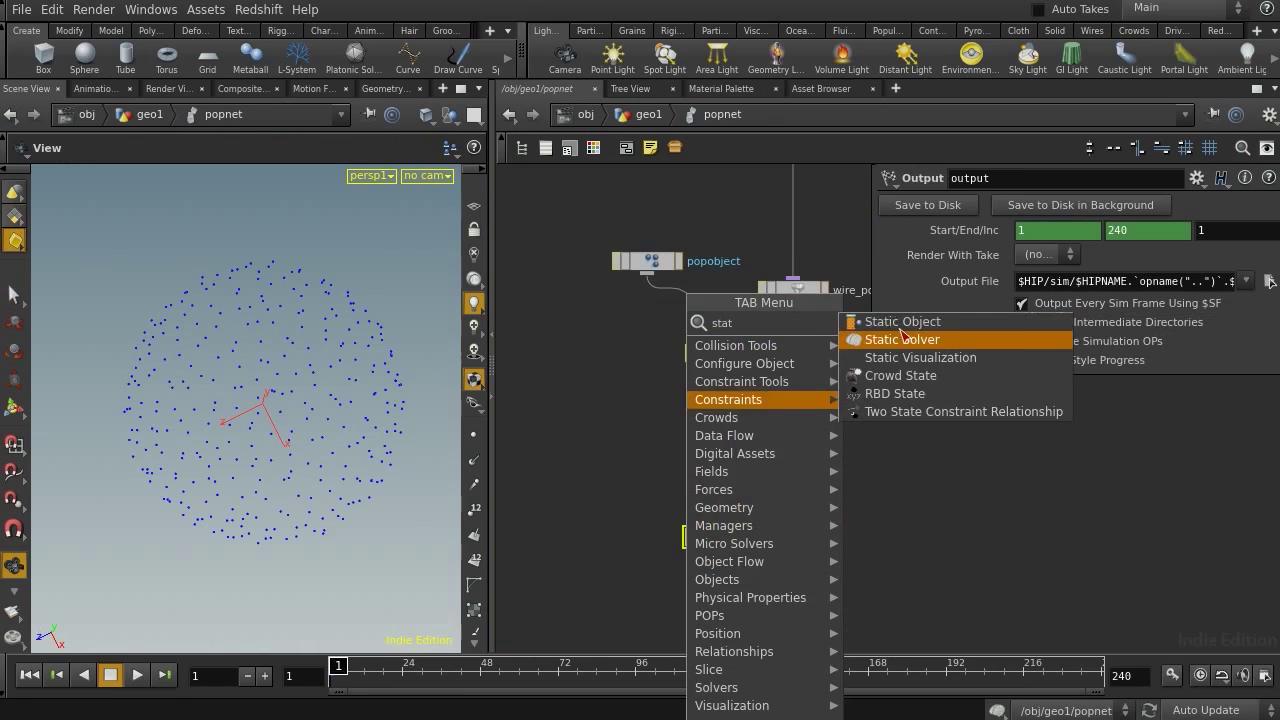
pyautogui.click(932, 347)
pyautogui.click(662, 430)
pyautogui.press('Tab')
pyautogui.write('stat')
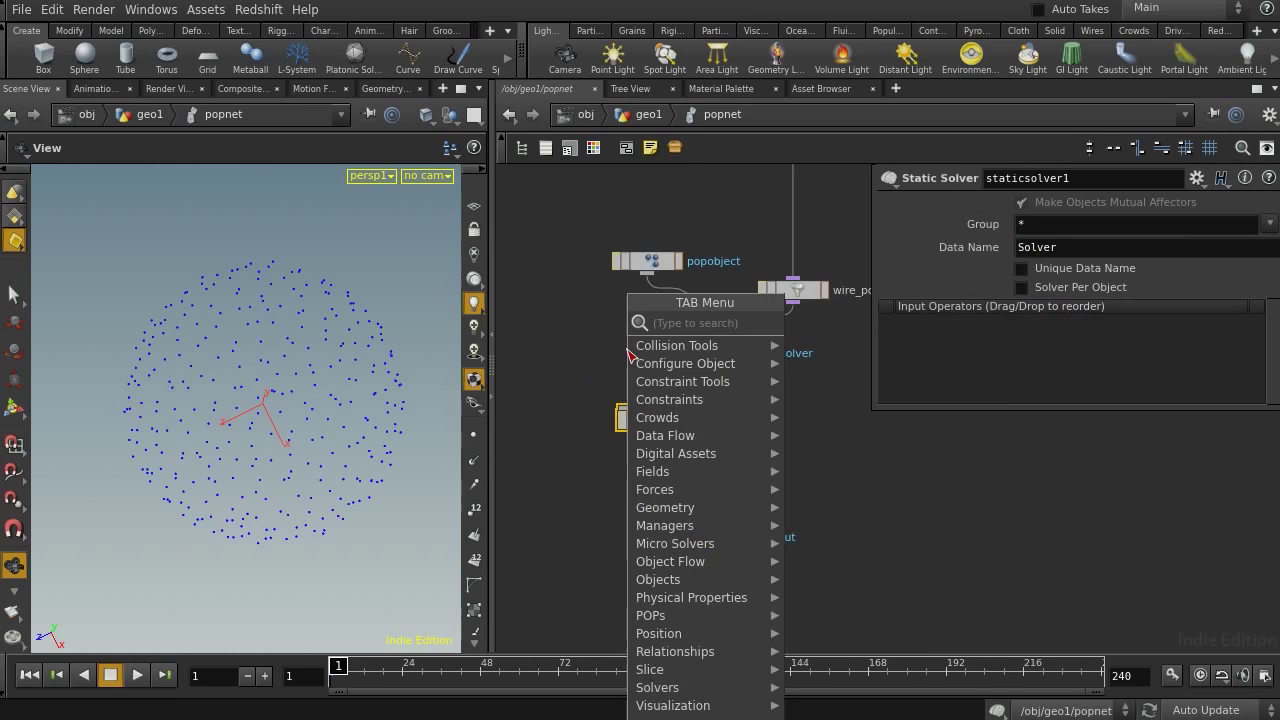
pyautogui.click(830, 321)
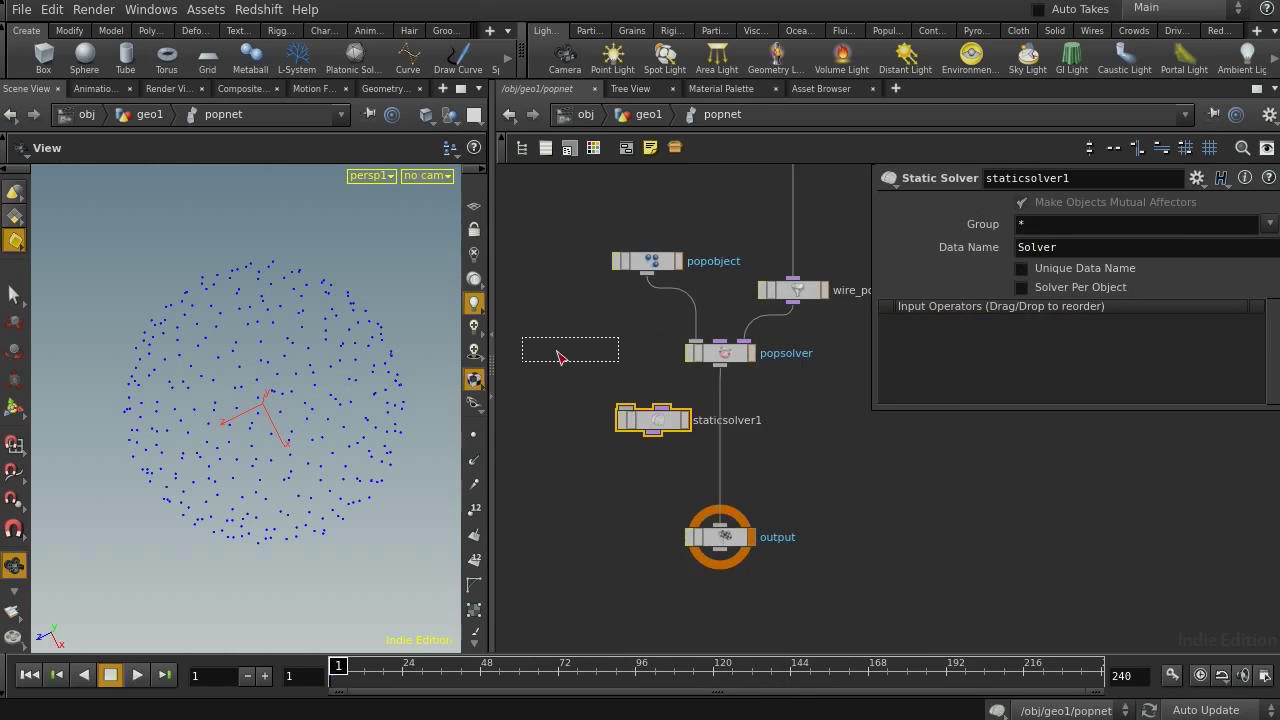
pyautogui.click(600, 340)
pyautogui.moveTo(603, 350); pyautogui.dragTo(627, 410)
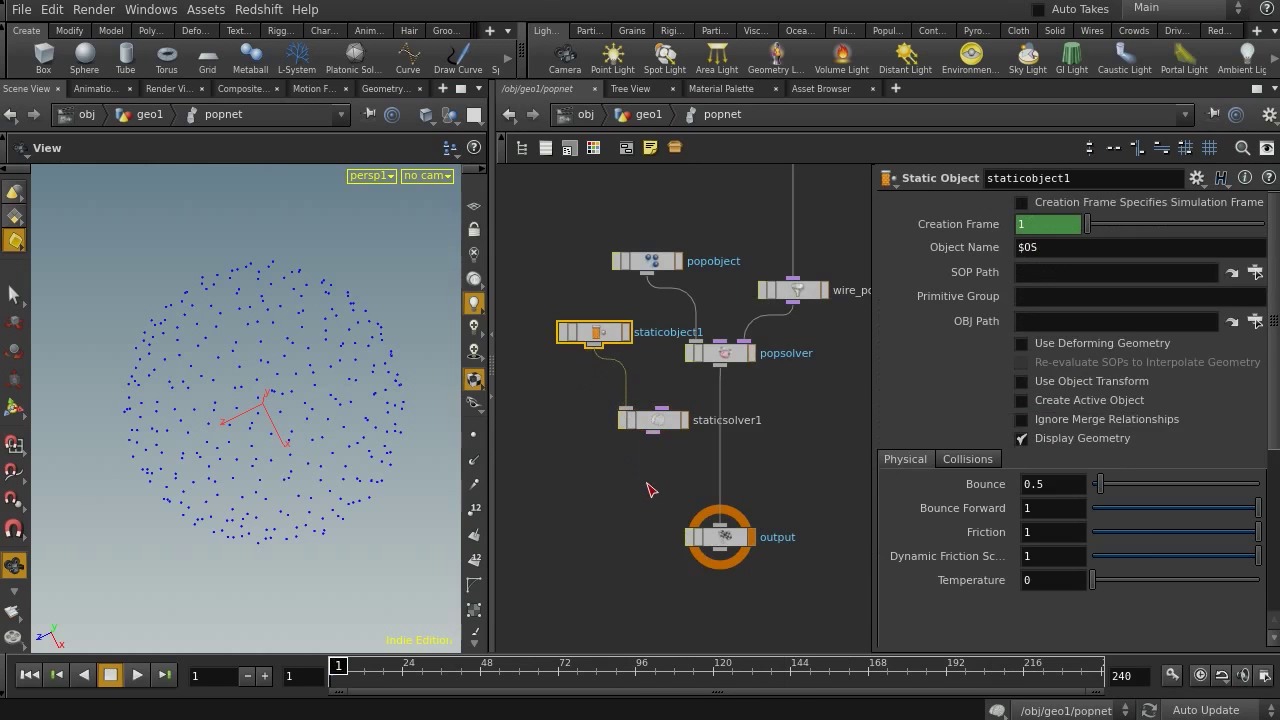
# Insert a Merge node between popsolver and output and connect the static solver to it
pyautogui.press('Tab')
pyautogui.write('mer')
pyautogui.press('Return')
pyautogui.click(714, 492)
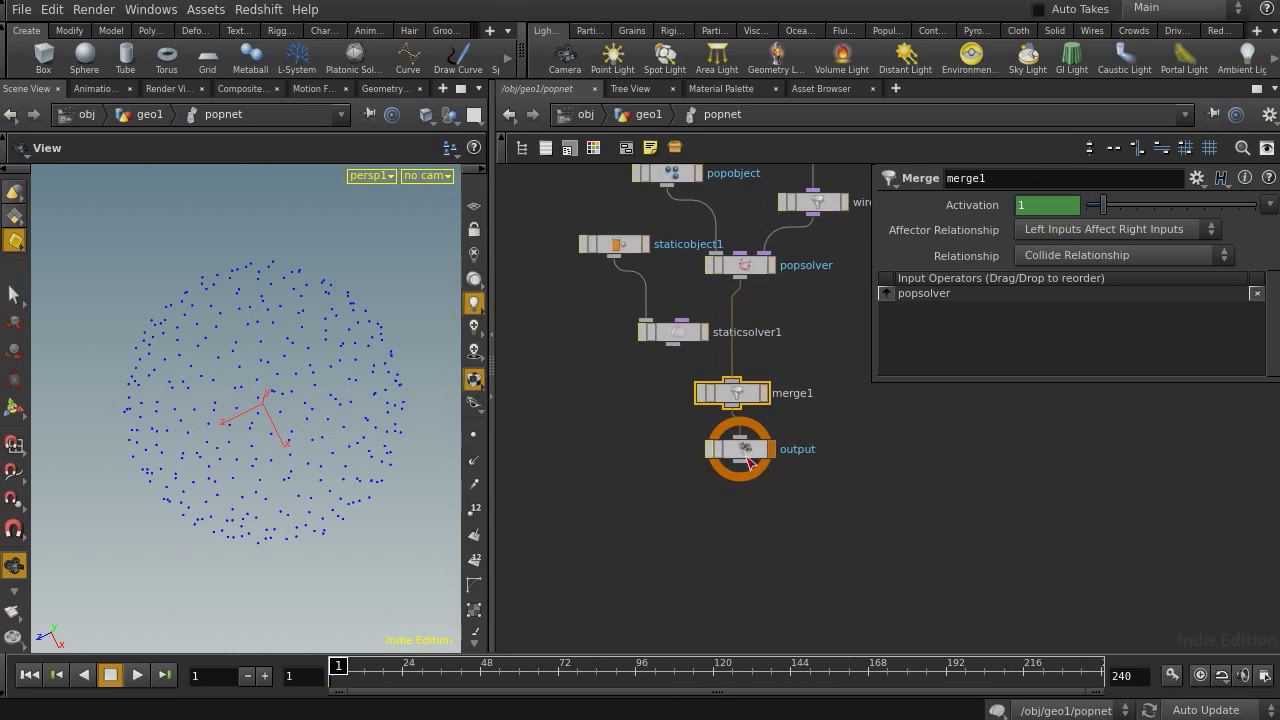
pyautogui.moveTo(673, 341); pyautogui.dragTo(740, 449)
# Set the static object's SOP Path to /obj/geo1/sphere1
pyautogui.moveTo(635, 438); pyautogui.dragTo(681, 533, button='middle')
pyautogui.click(661, 338)
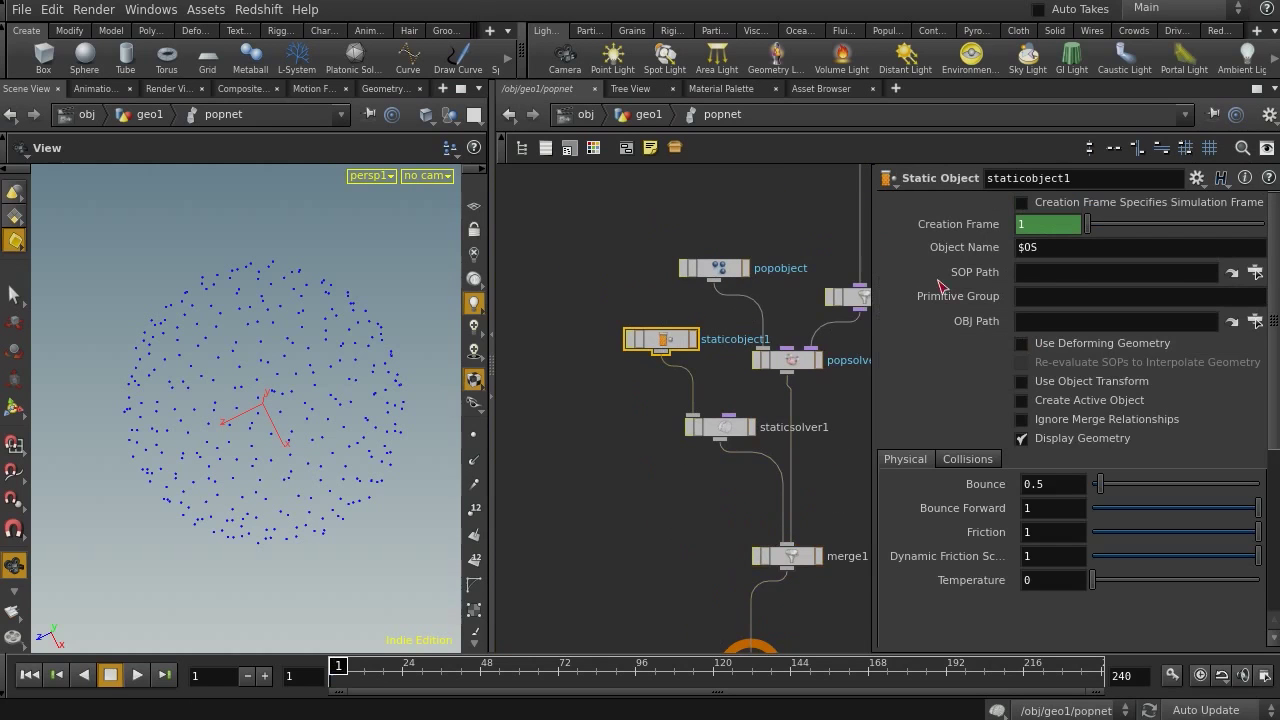
pyautogui.click(1256, 272)
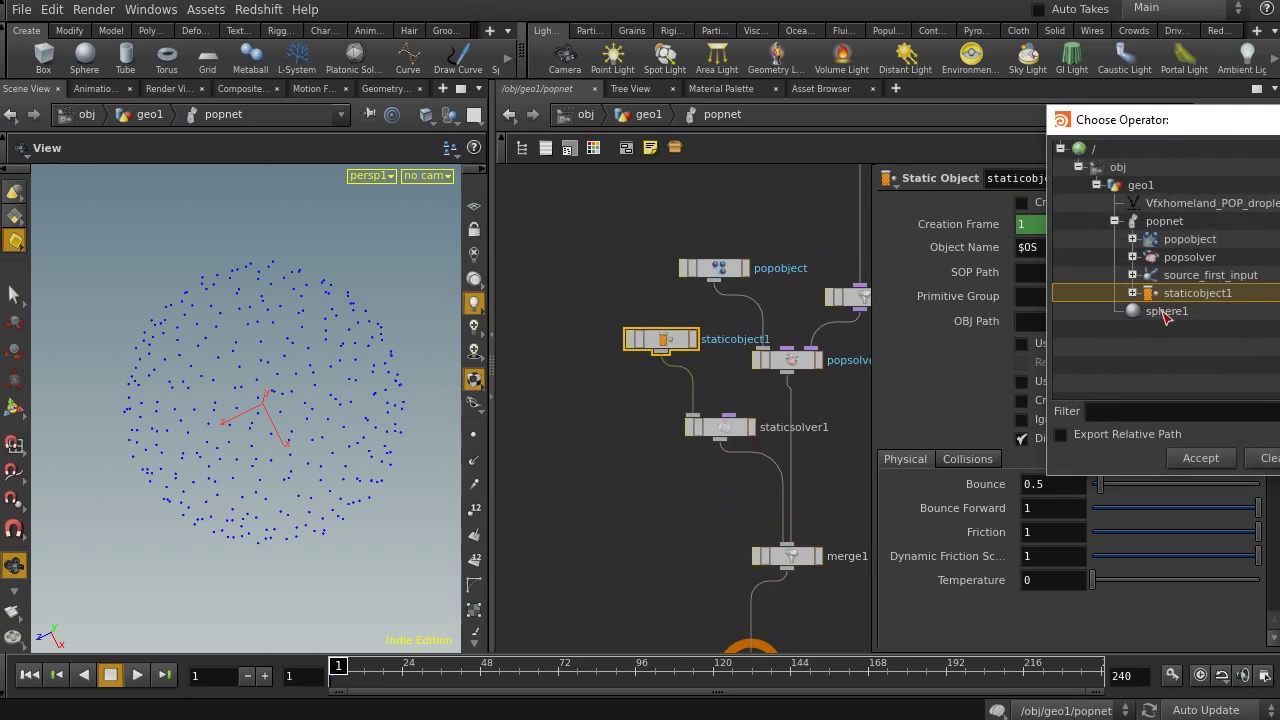
pyautogui.doubleClick(1167, 312)
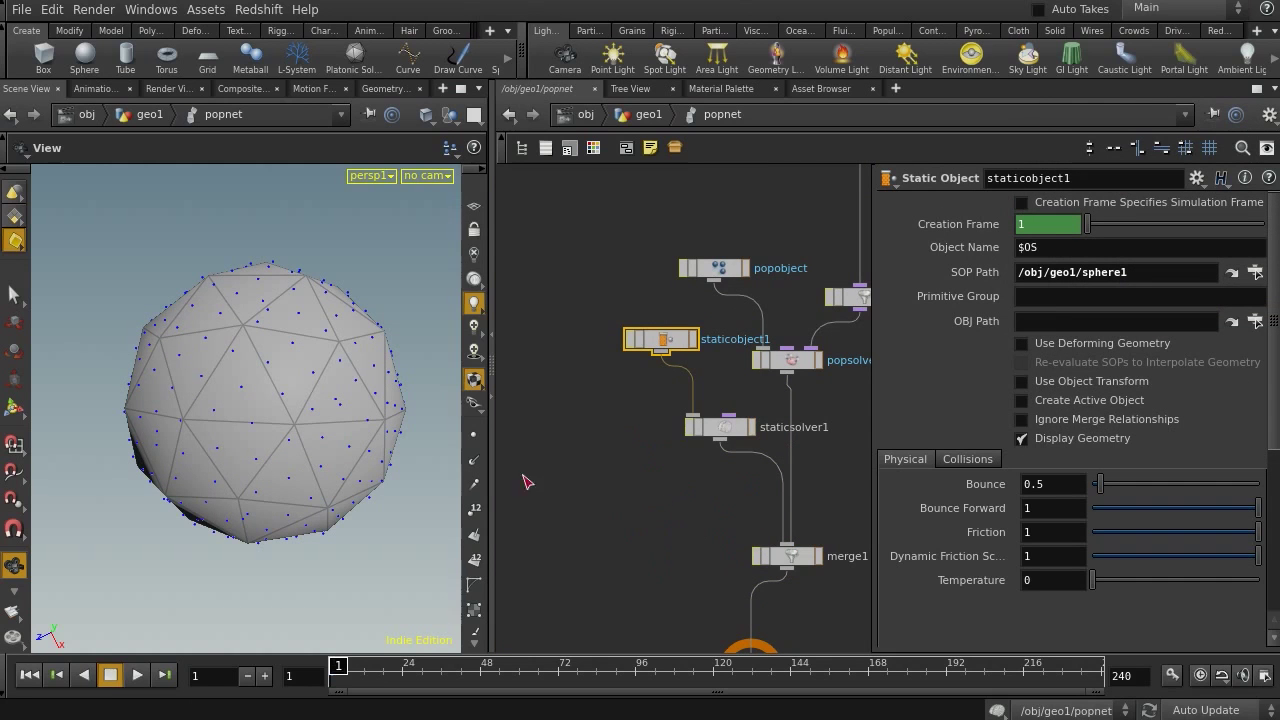
pyautogui.click(14, 295)
# Set the POP solver's Max Substeps to 2 and enable Add Hit Attributes in its collision behavior
pyautogui.moveTo(706, 567); pyautogui.dragTo(631, 644, button='middle')
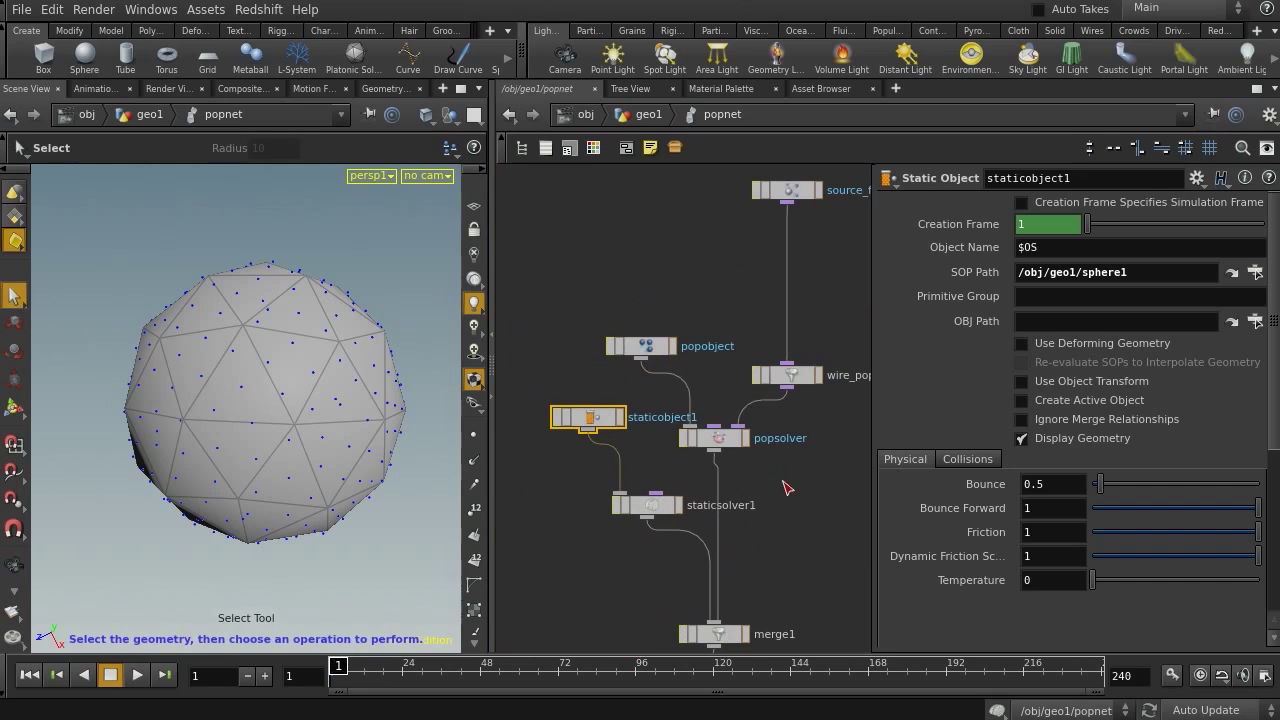
pyautogui.click(709, 440)
pyautogui.moveTo(880, 502); pyautogui.dragTo(860, 608, button='middle')
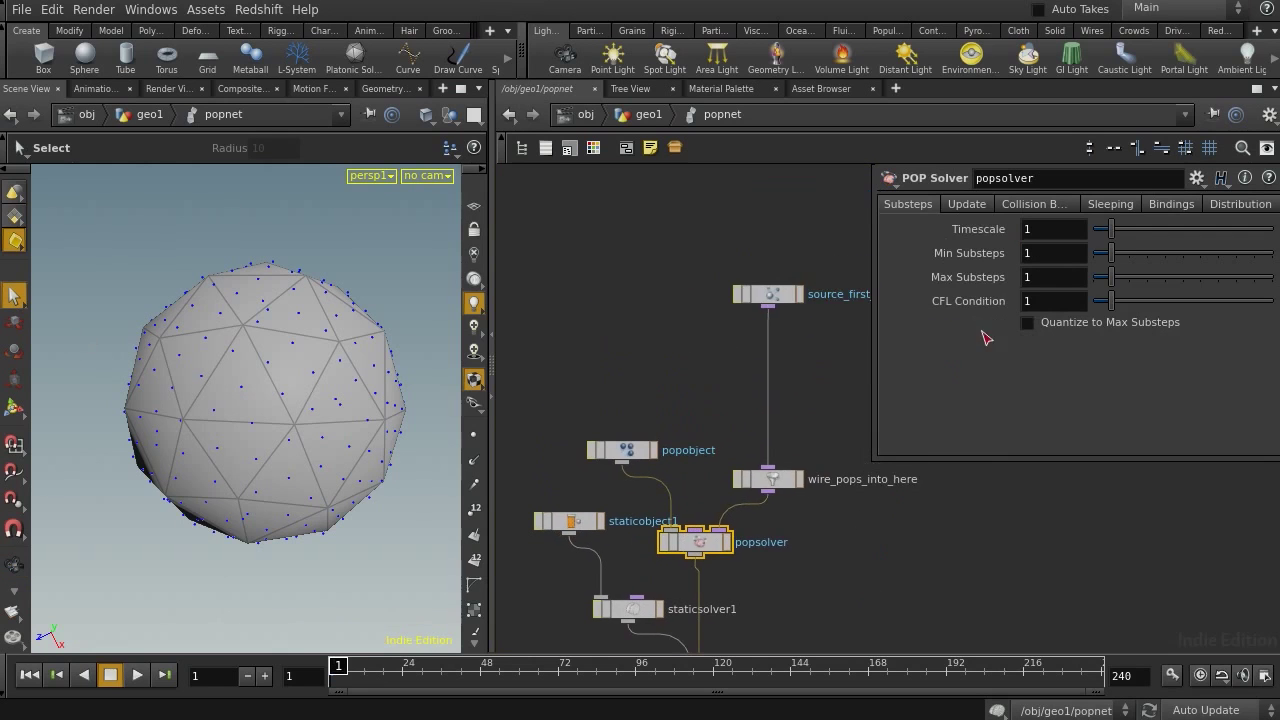
pyautogui.click(1058, 277)
pyautogui.write('2')
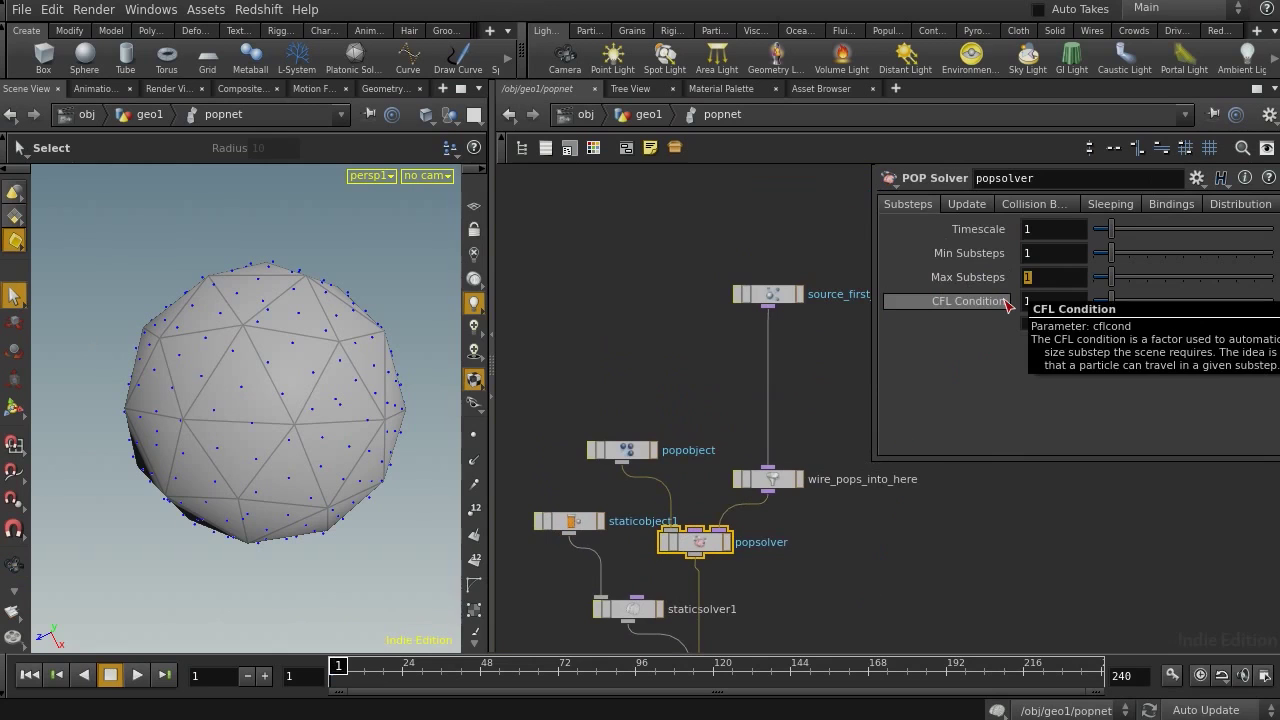
pyautogui.press('Return')
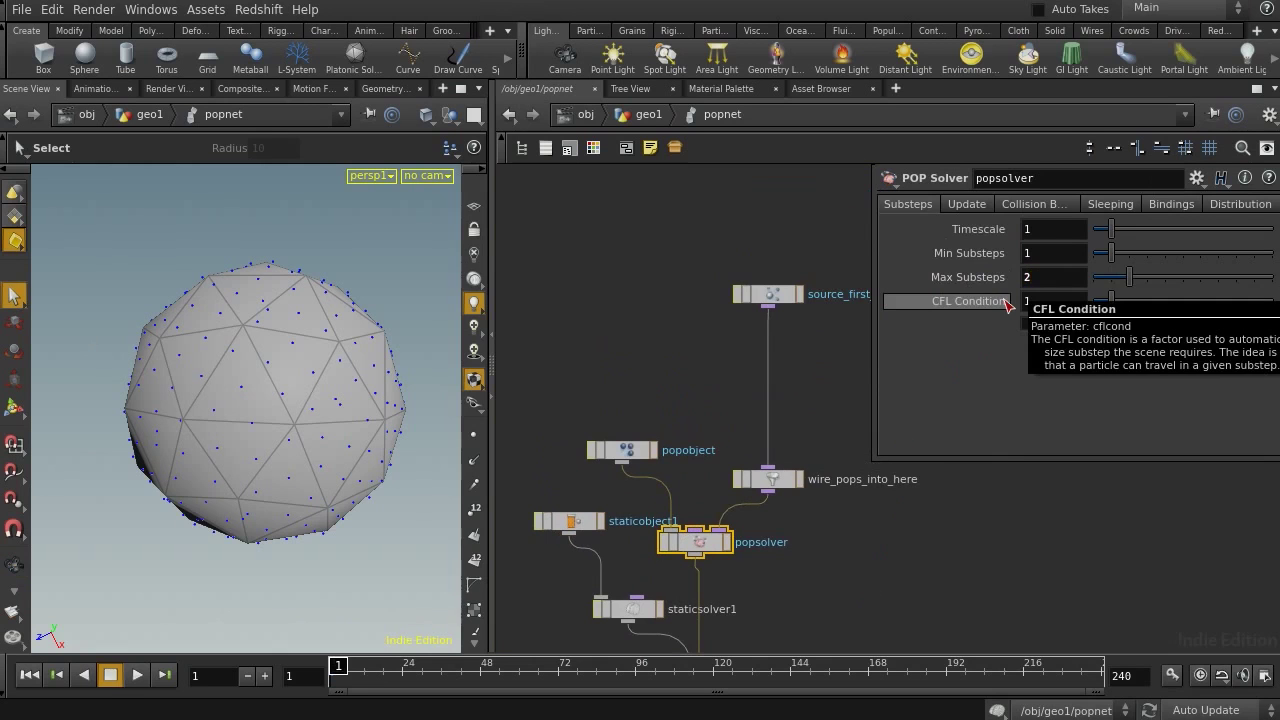
pyautogui.click(1036, 204)
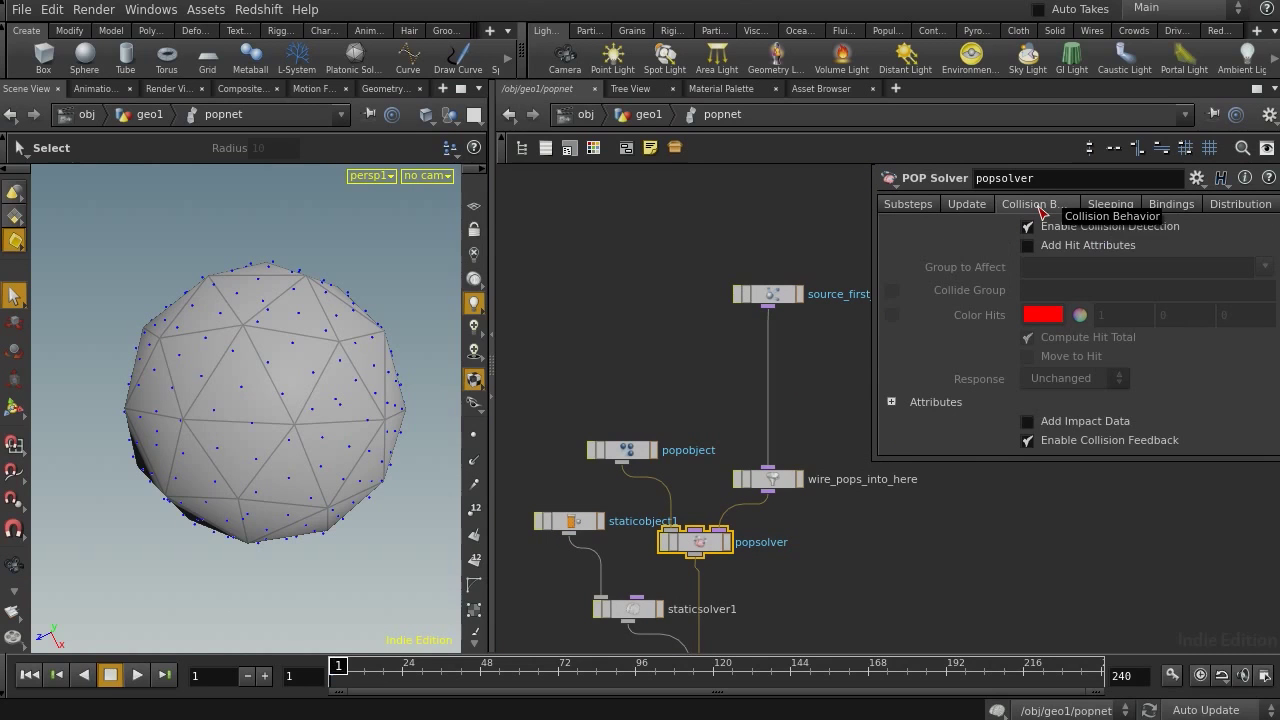
pyautogui.click(1090, 250)
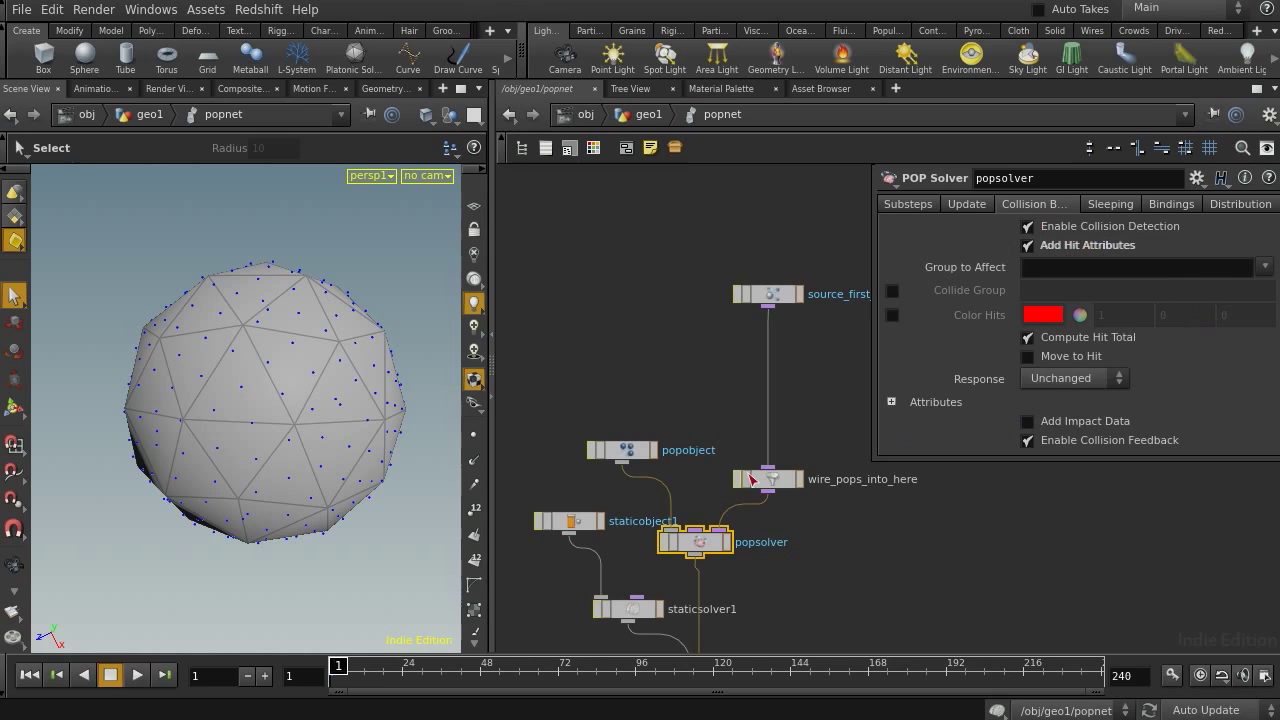
# Set the Impulse Activation of source_first_input to the expression $F==1
pyautogui.moveTo(884, 595); pyautogui.dragTo(818, 535, button='middle')
pyautogui.moveTo(820, 450); pyautogui.dragTo(848, 583, button='middle')
pyautogui.click(733, 339)
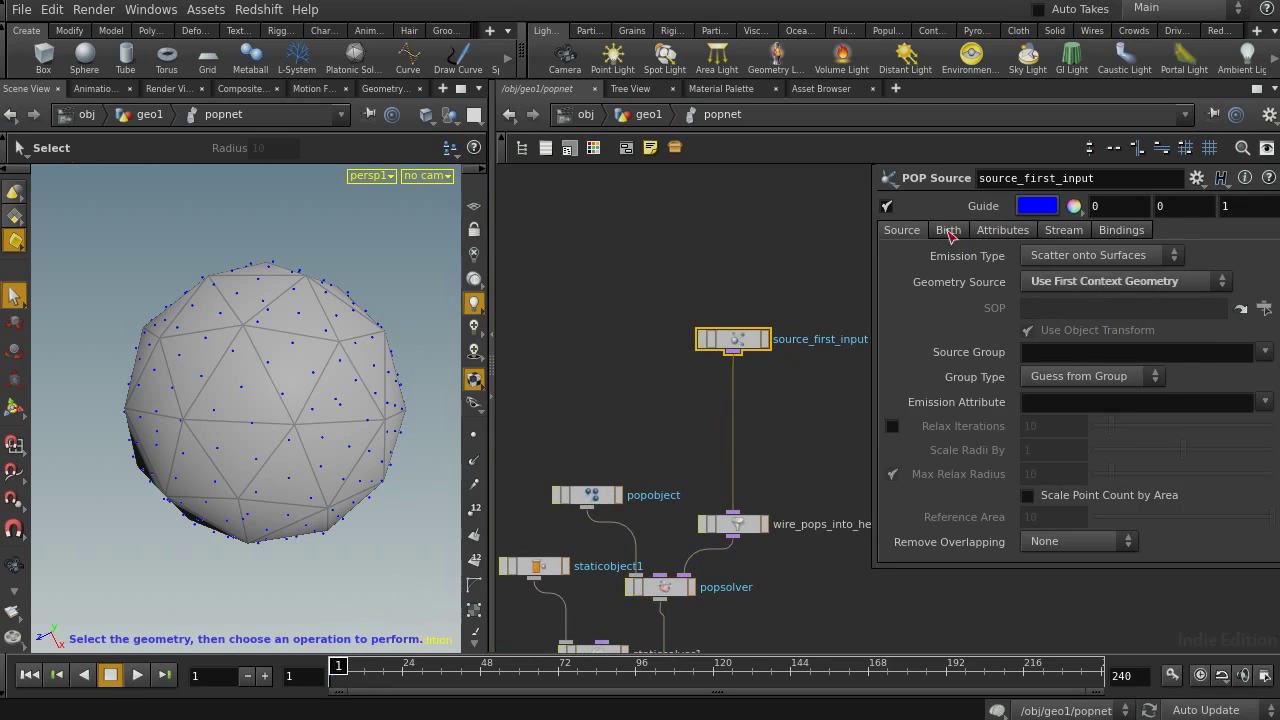
pyautogui.click(950, 231)
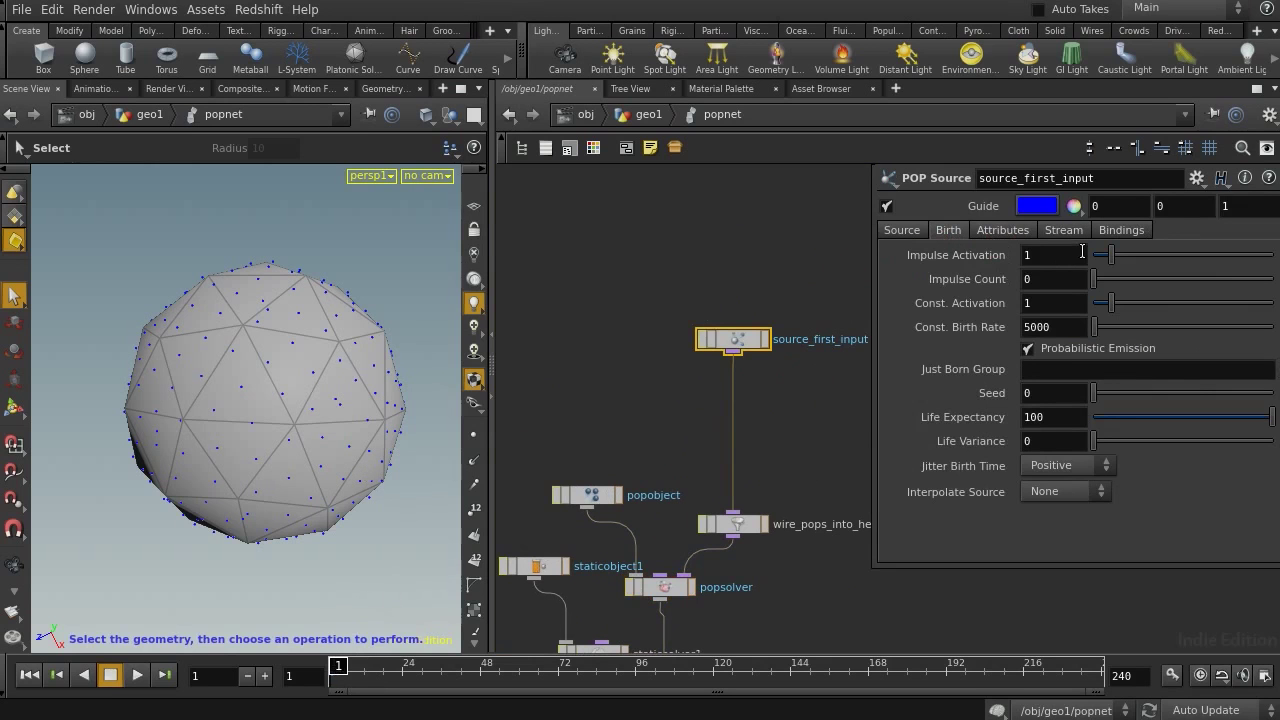
pyautogui.doubleClick(1025, 256)
pyautogui.write('$F')
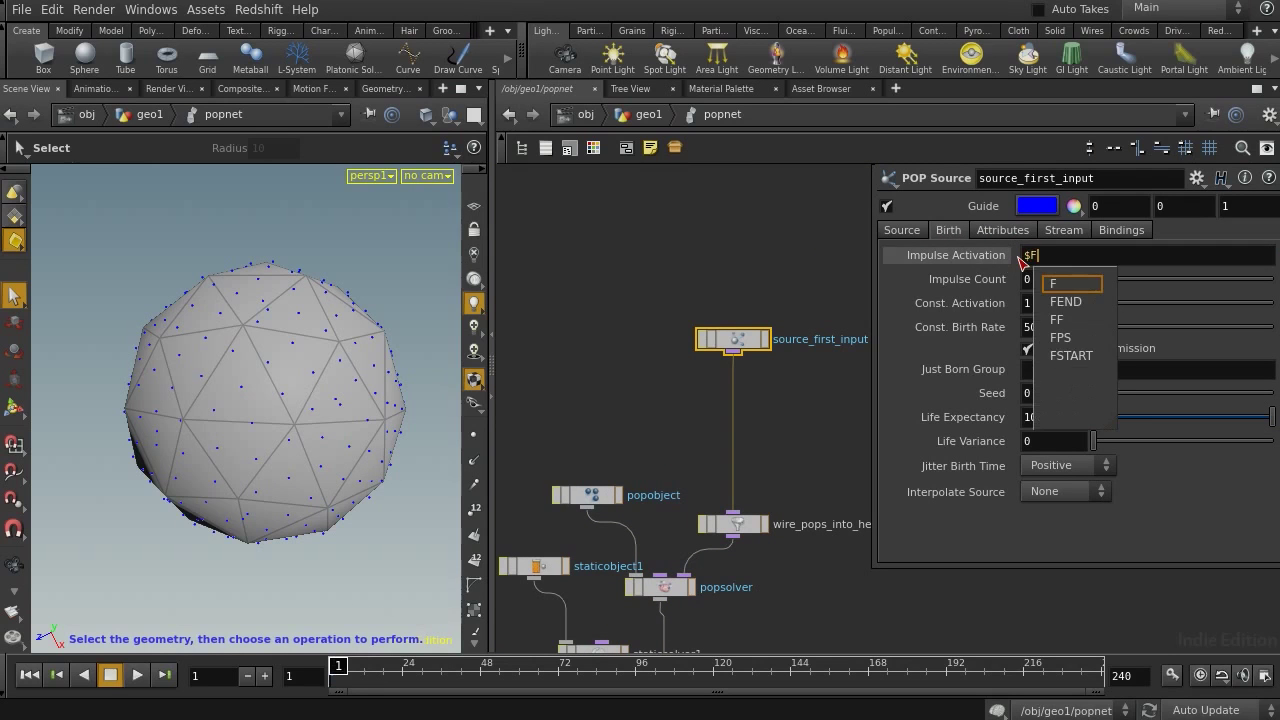
pyautogui.write('==1')
pyautogui.press('Return')
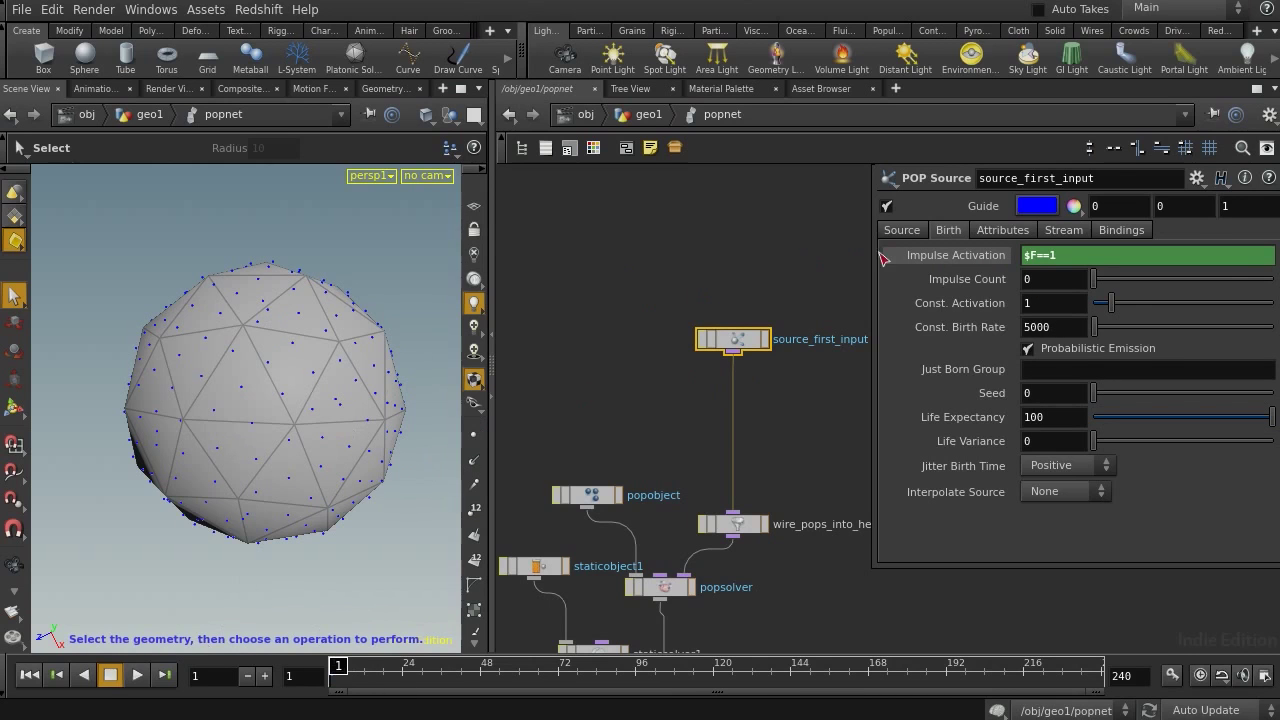
# Set the Emission Type of source_first_input to All Points
pyautogui.click(901, 230)
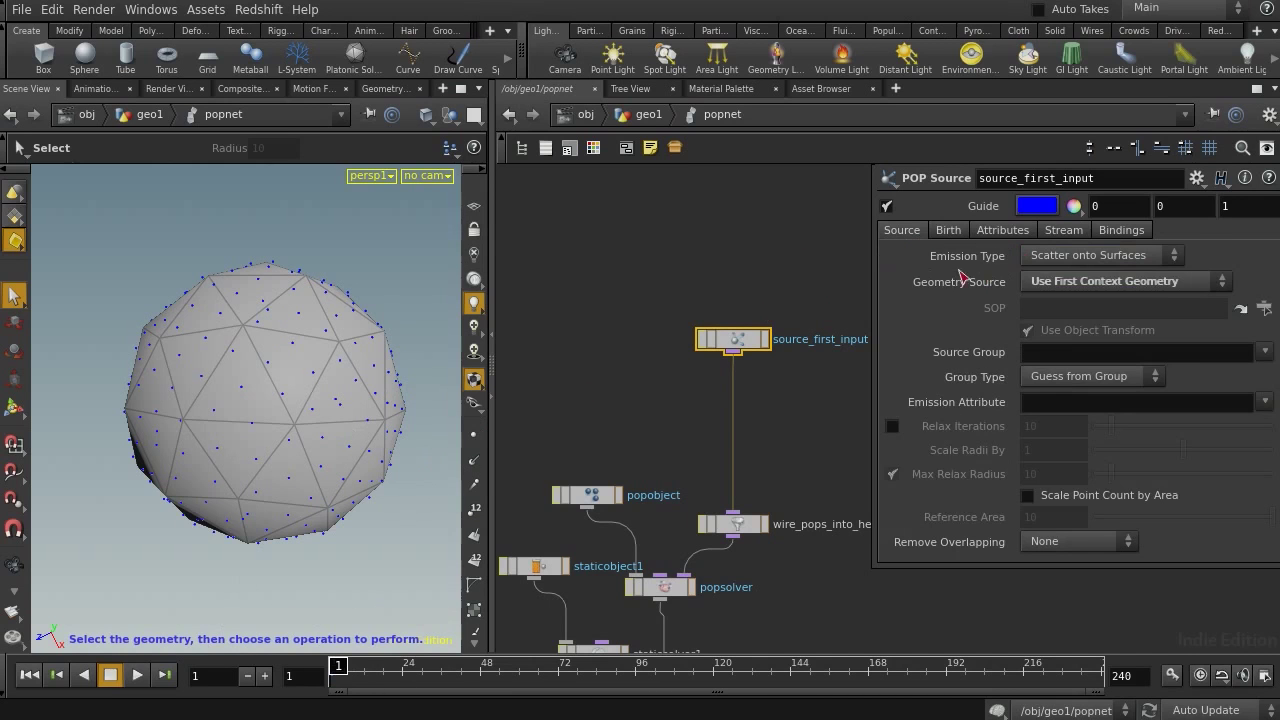
pyautogui.click(1100, 256)
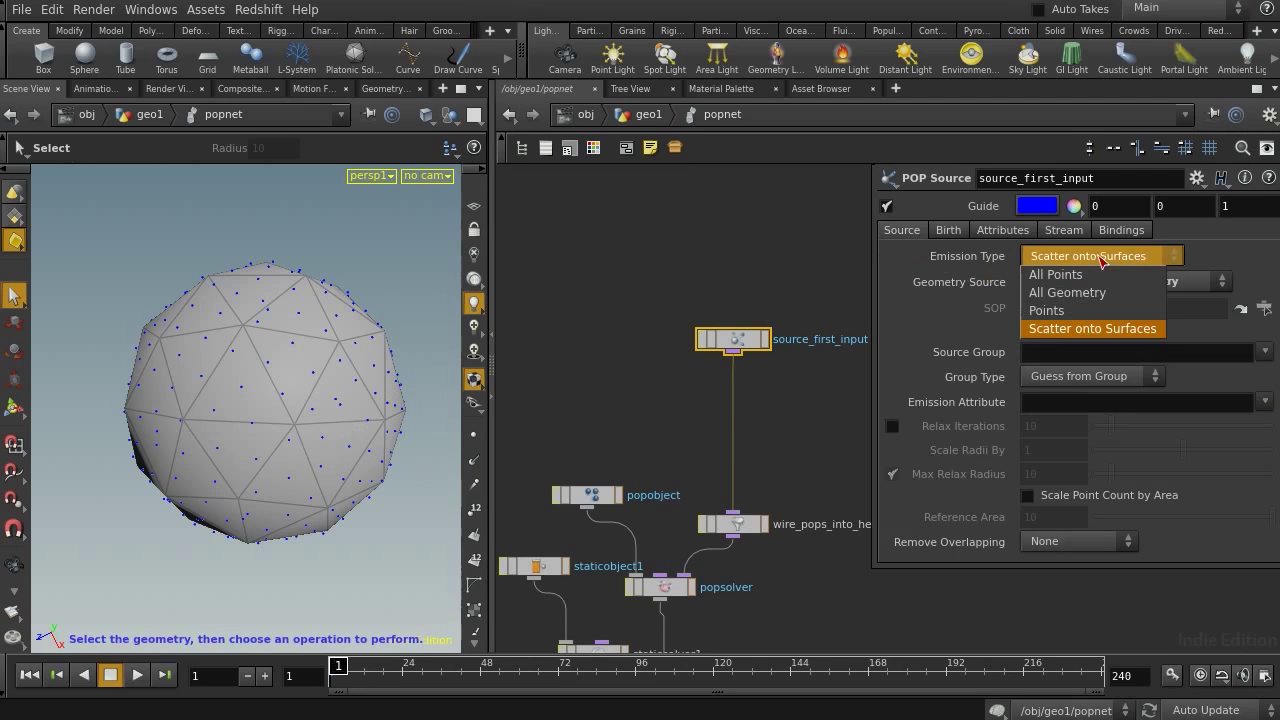
pyautogui.click(1093, 274)
# Add a Vfxhomeland pop droplet solver node and insert it between source_first_input and wire_pops_into_here
pyautogui.moveTo(771, 439); pyautogui.dragTo(810, 197, button='middle')
pyautogui.moveTo(796, 508); pyautogui.dragTo(741, 643, button='middle')
pyautogui.press('Tab')
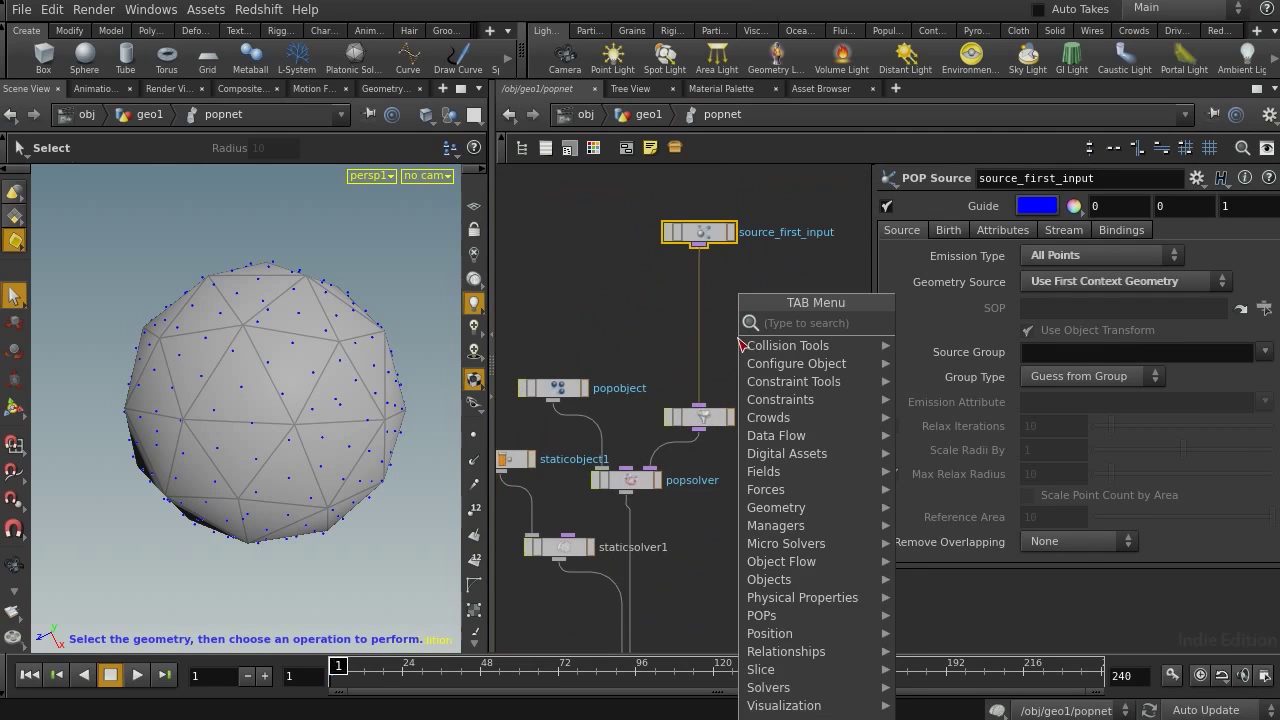
pyautogui.moveTo(812, 455)
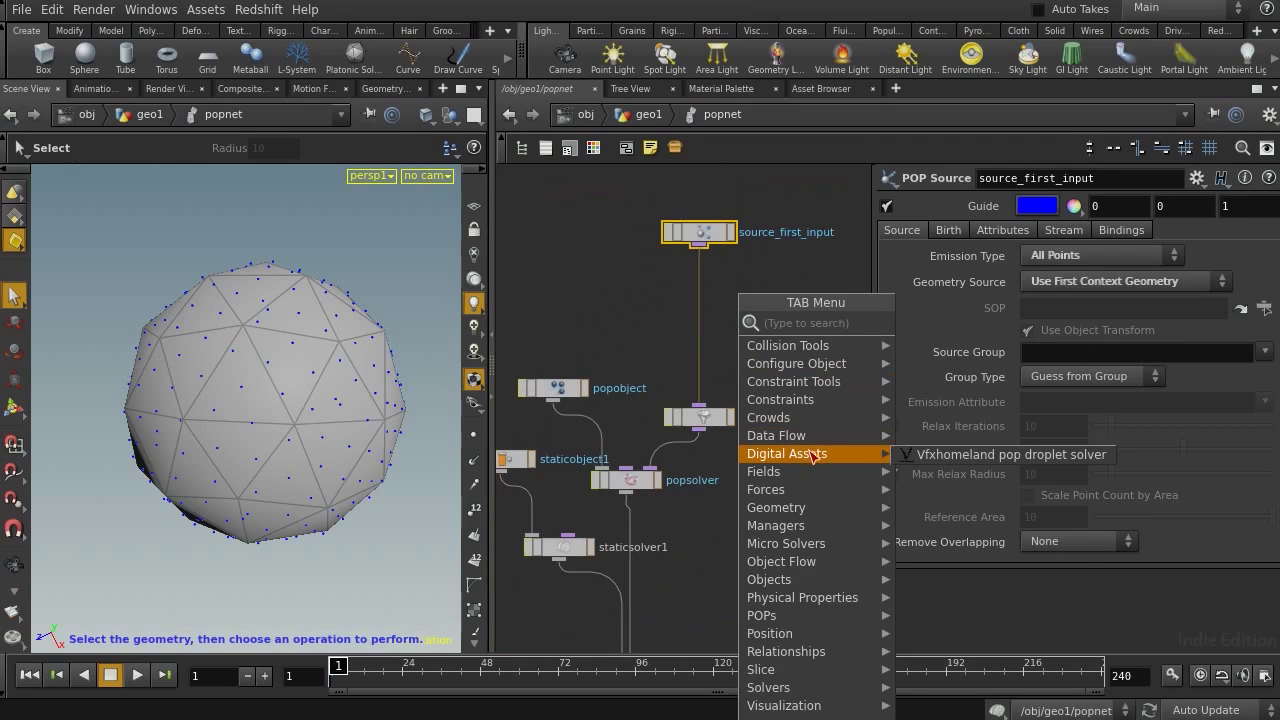
pyautogui.click(980, 455)
pyautogui.click(760, 322)
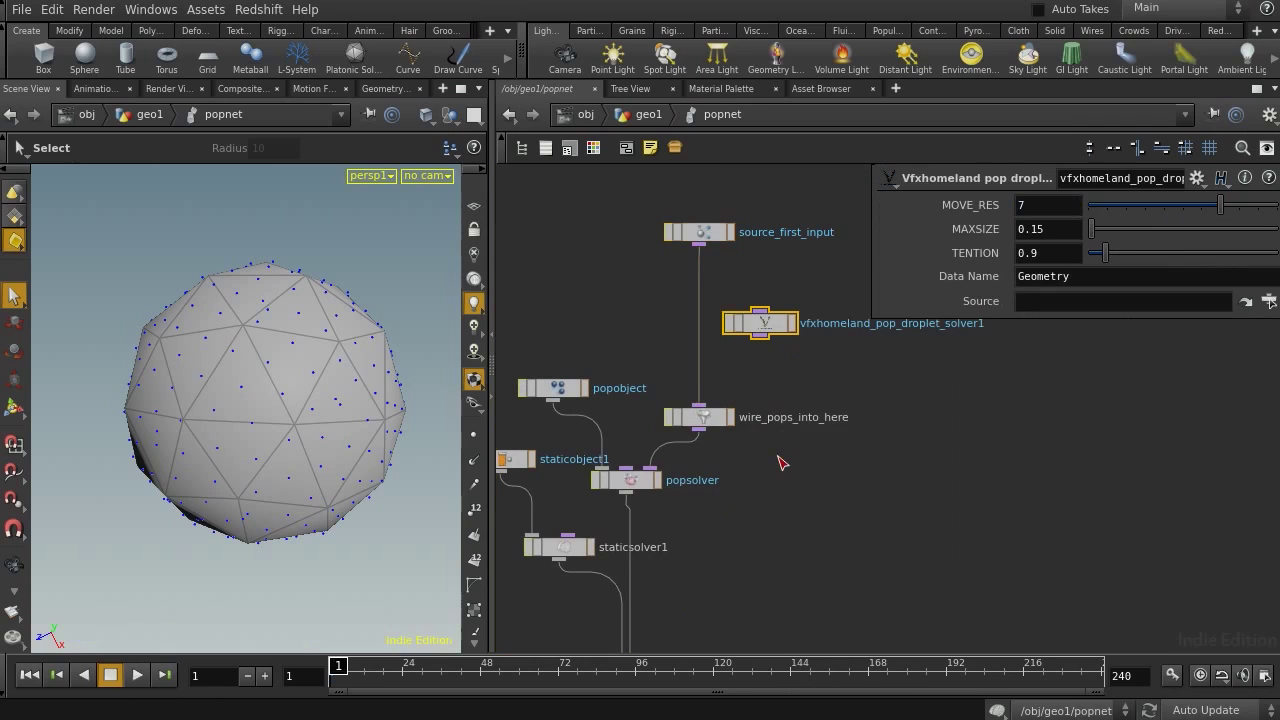
pyautogui.moveTo(821, 401); pyautogui.dragTo(941, 493, button='middle')
pyautogui.moveTo(839, 416); pyautogui.dragTo(777, 420)
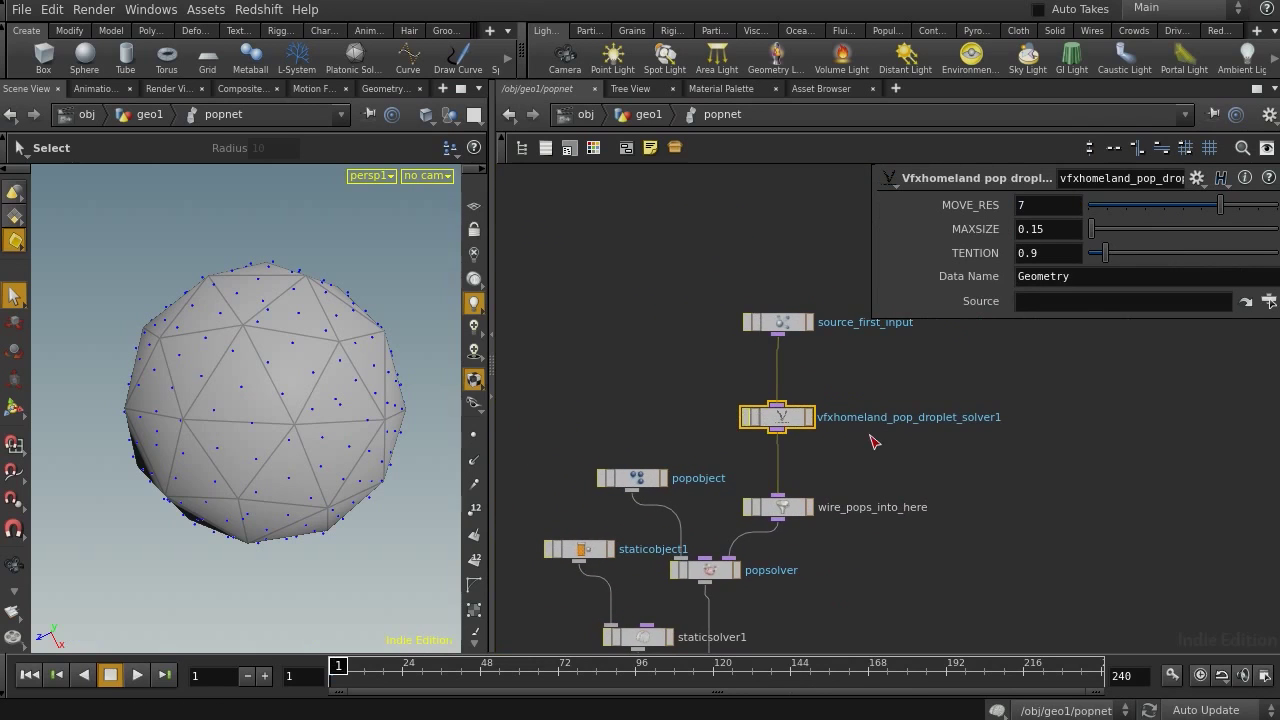
pyautogui.moveTo(849, 597); pyautogui.dragTo(806, 565, button='middle')
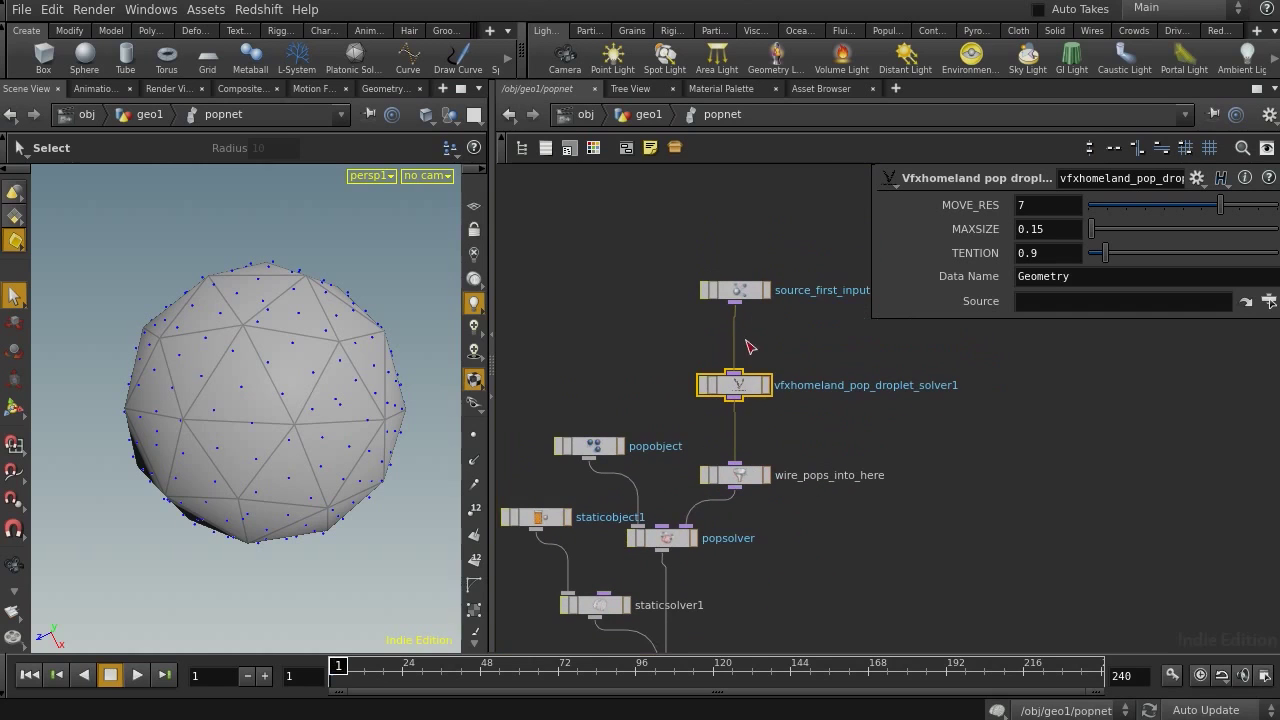
pyautogui.moveTo(832, 439); pyautogui.dragTo(825, 515, button='middle')
pyautogui.moveTo(826, 390); pyautogui.dragTo(620, 322)
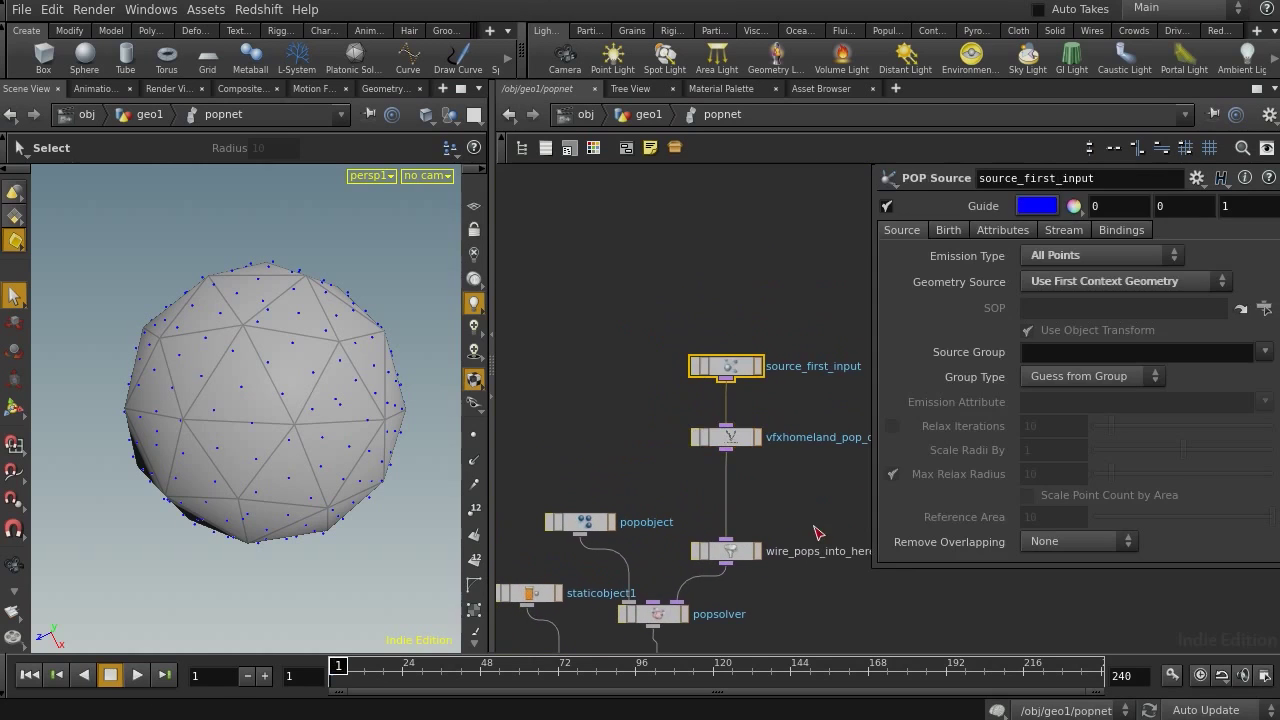
# Set popobject's Bounce, Bounce Forward and Dynamic Friction Scale to 0 in its physical properties
pyautogui.moveTo(620, 454); pyautogui.dragTo(695, 215, button='middle')
pyautogui.moveTo(589, 322); pyautogui.dragTo(746, 266)
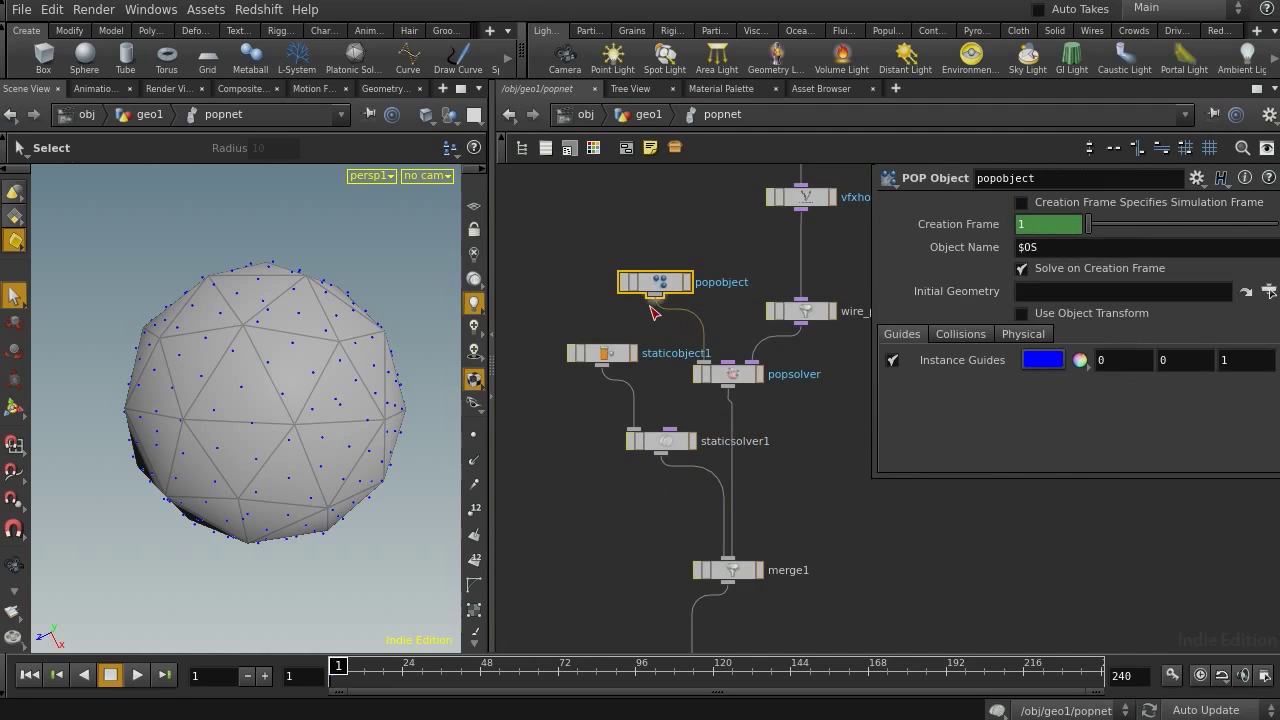
pyautogui.click(1022, 334)
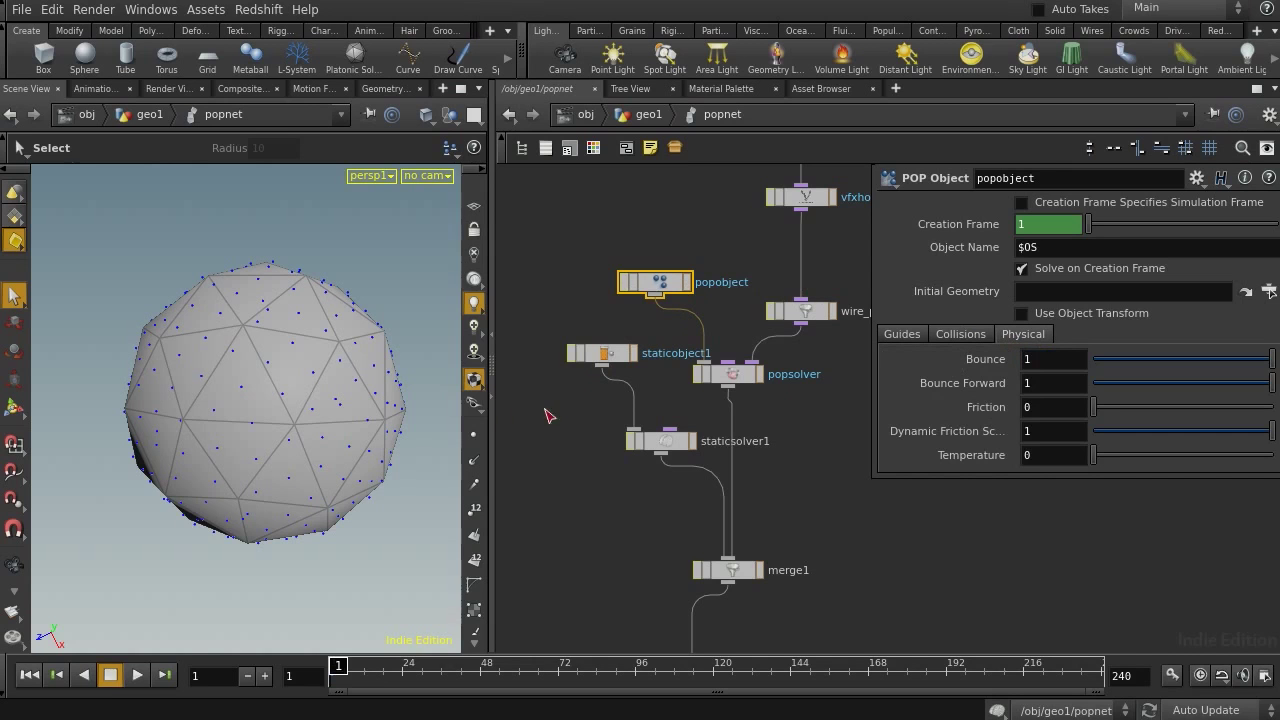
pyautogui.moveTo(1158, 367); pyautogui.dragTo(1005, 370)
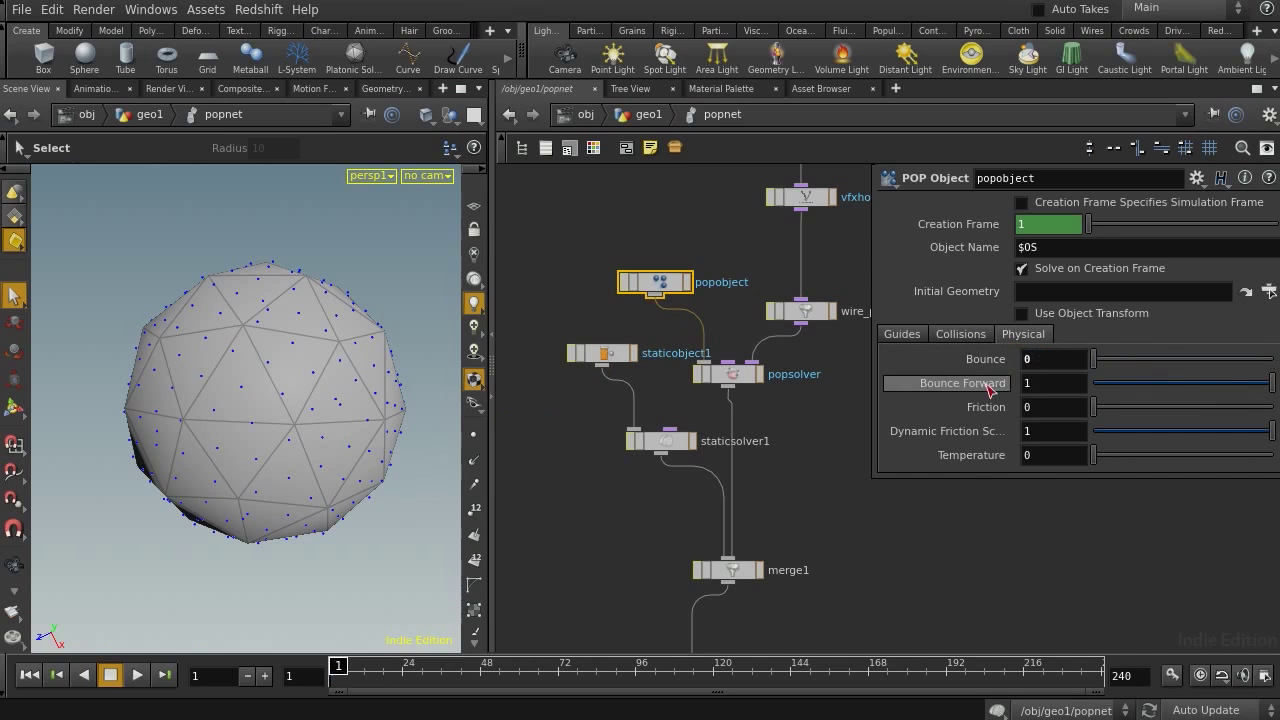
pyautogui.moveTo(1208, 397); pyautogui.dragTo(1088, 395)
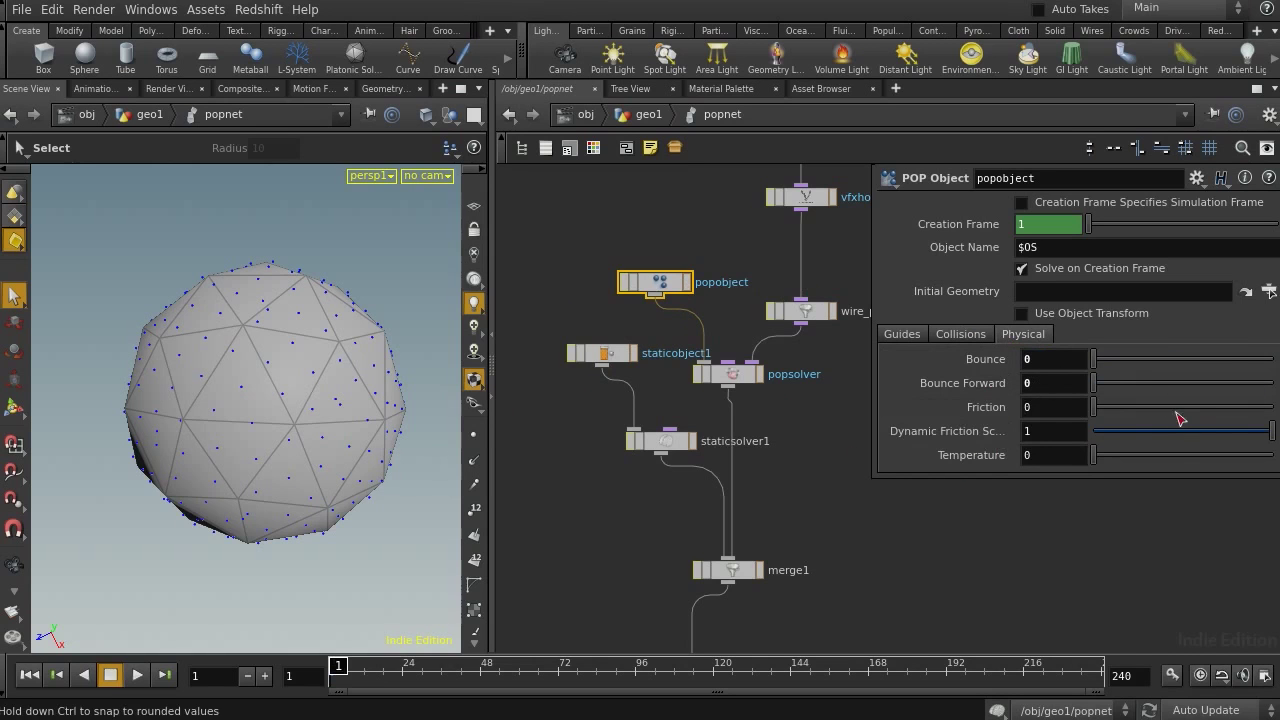
pyautogui.moveTo(1262, 431); pyautogui.dragTo(1092, 432)
# Display the volume collision guide of staticobject1 and view the scene in wireframe
pyautogui.moveTo(820, 540); pyautogui.dragTo(807, 440, button='middle')
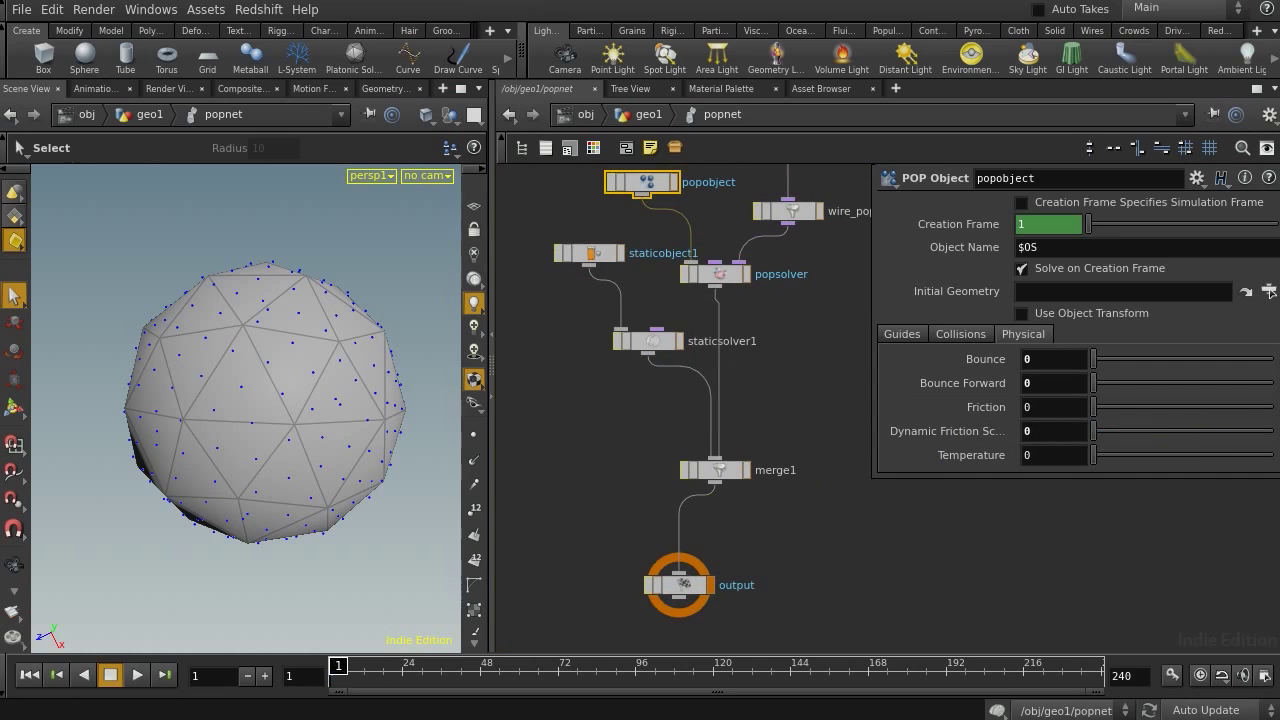
pyautogui.moveTo(557, 473); pyautogui.dragTo(561, 627, button='middle')
pyautogui.moveTo(556, 477); pyautogui.dragTo(598, 406)
pyautogui.moveTo(546, 525); pyautogui.dragTo(693, 511, button='middle')
pyautogui.click(946, 463)
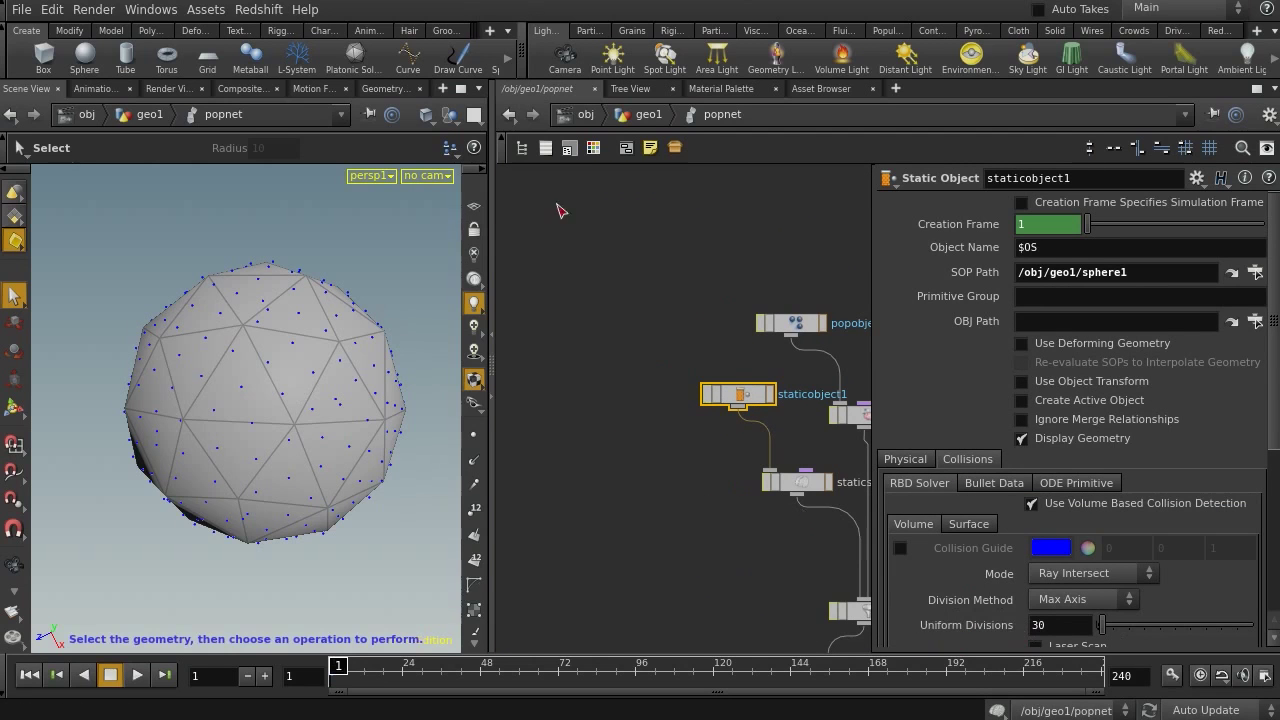
pyautogui.click(901, 548)
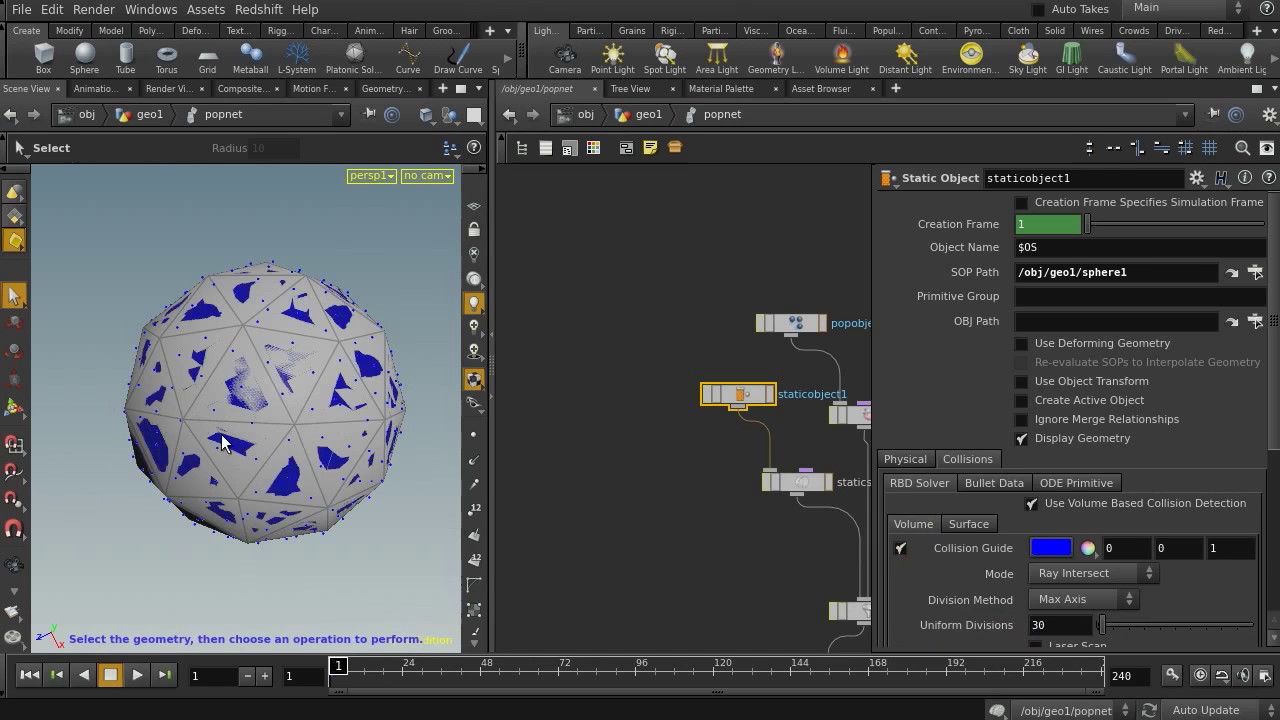
pyautogui.press('w')
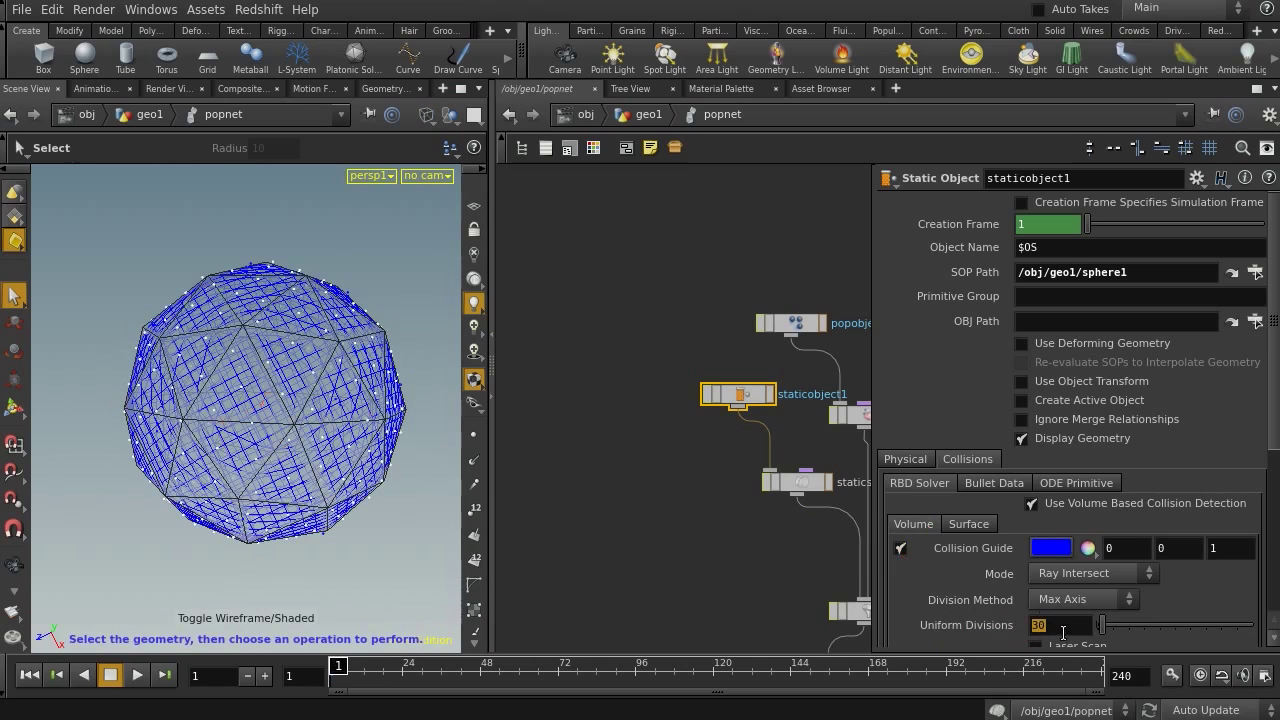
# Set the static object's Uniform Divisions to 50, then hide the collision guide and restore the shaded view
pyautogui.write('50')
pyautogui.press('Return')
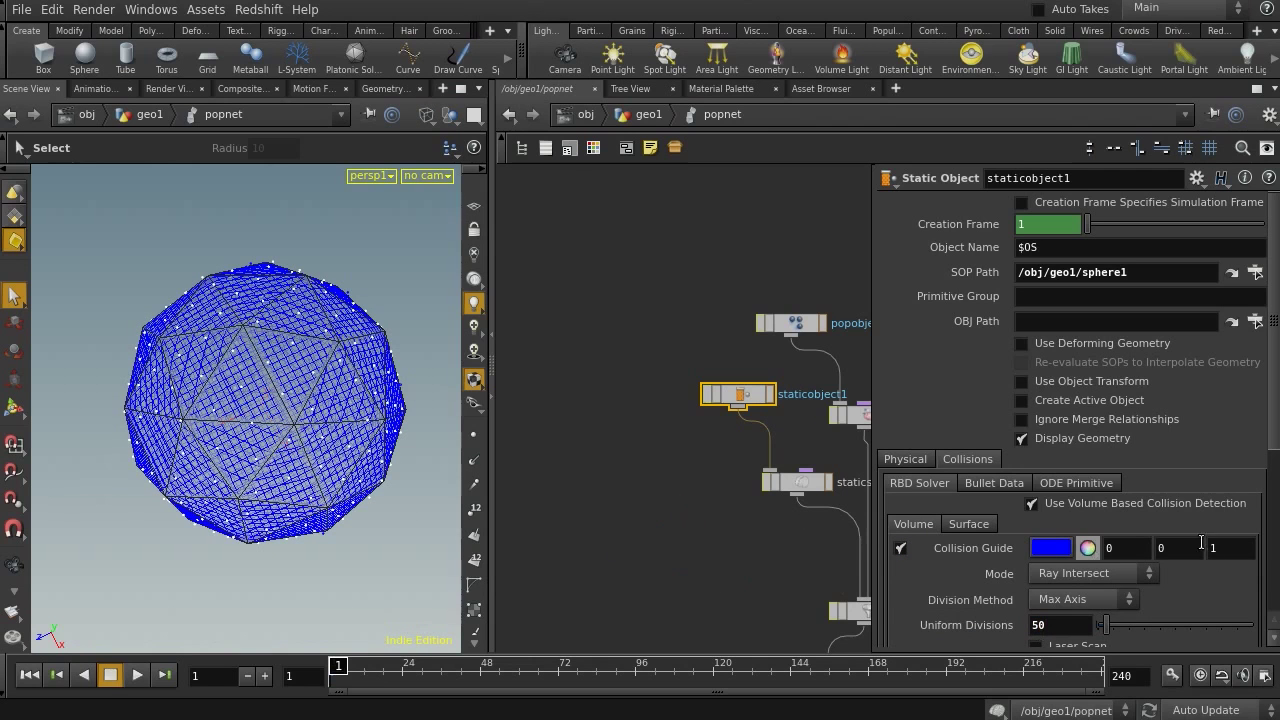
pyautogui.click(900, 548)
pyautogui.moveTo(709, 528)
pyautogui.mouseDown(button='middle')
pyautogui.moveTo(510, 513)
pyautogui.moveTo(591, 505)
pyautogui.mouseUp(button='middle')
pyautogui.hotkey('shift', 'w')
# Add a Gravity Force node and insert it between merge1 and output
pyautogui.moveTo(653, 595); pyautogui.dragTo(656, 295, button='middle')
pyautogui.click(714, 428)
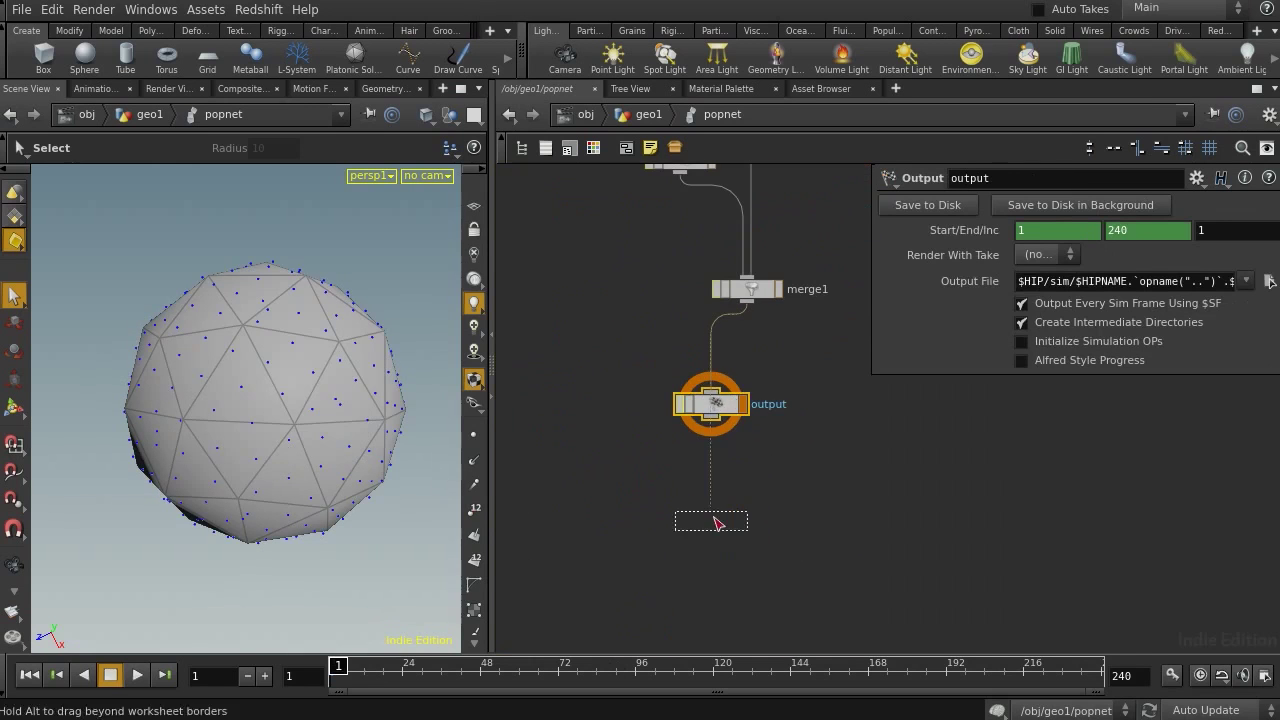
pyautogui.press('Tab')
pyautogui.write('gra')
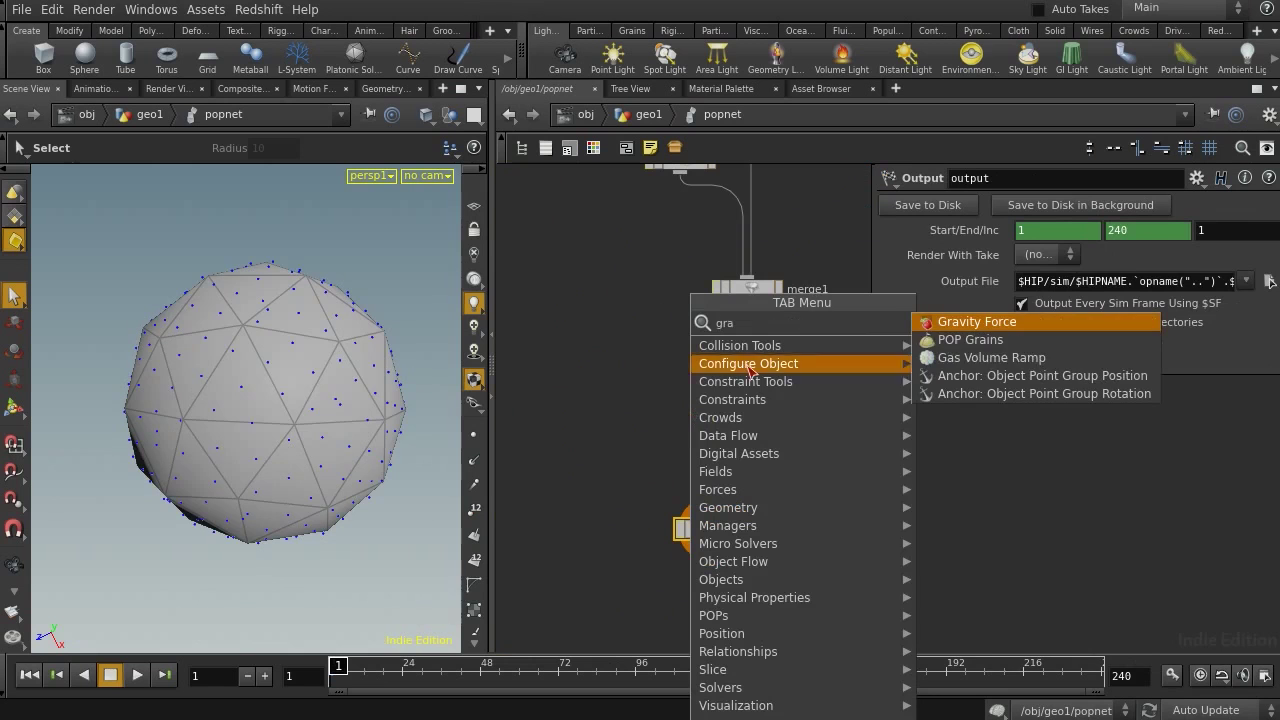
pyautogui.click(977, 322)
pyautogui.click(710, 412)
# Review the Birth, Attributes, Stream and Bindings settings of source_first_input
pyautogui.moveTo(804, 372); pyautogui.dragTo(734, 696, button='middle')
pyautogui.moveTo(843, 315); pyautogui.dragTo(807, 458, button='middle')
pyautogui.moveTo(721, 320); pyautogui.dragTo(667, 276)
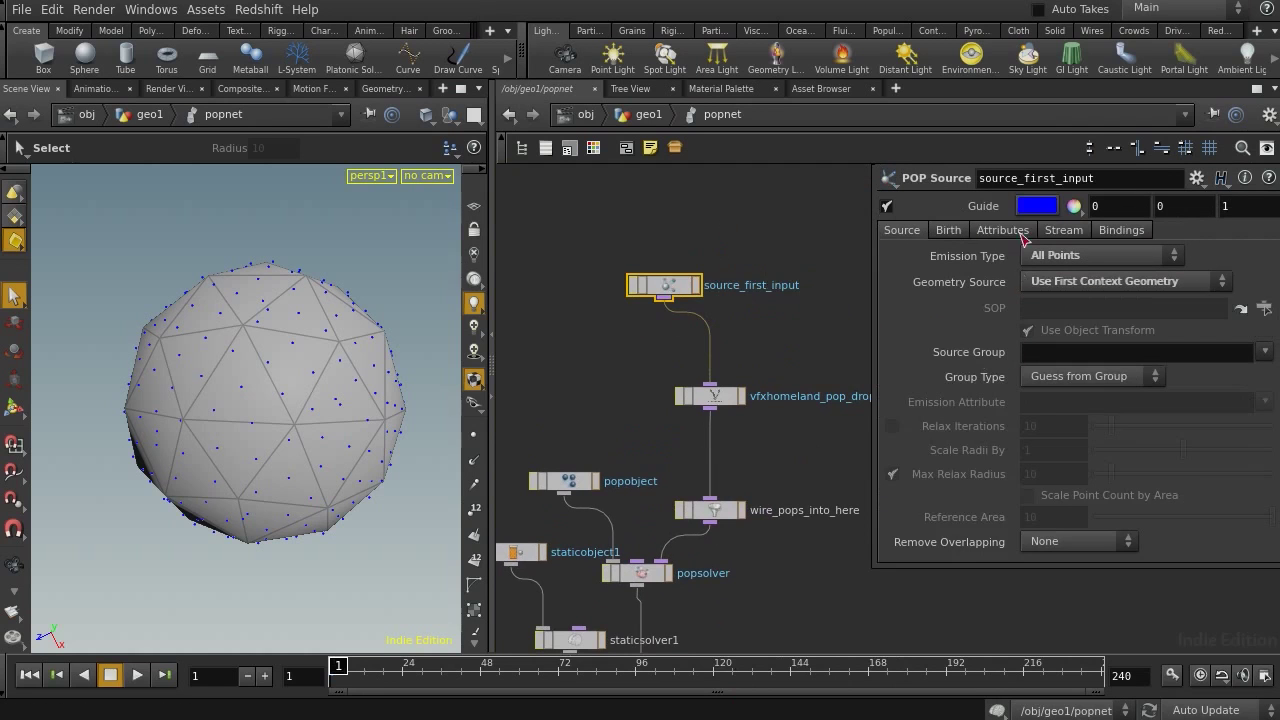
pyautogui.click(958, 230)
pyautogui.click(992, 232)
pyautogui.click(1063, 230)
pyautogui.click(1121, 230)
pyautogui.scroll(-5, 826, 346)
# Select the output node, play the simulation and return to frame 1
pyautogui.moveTo(719, 478); pyautogui.dragTo(820, 317, button='middle')
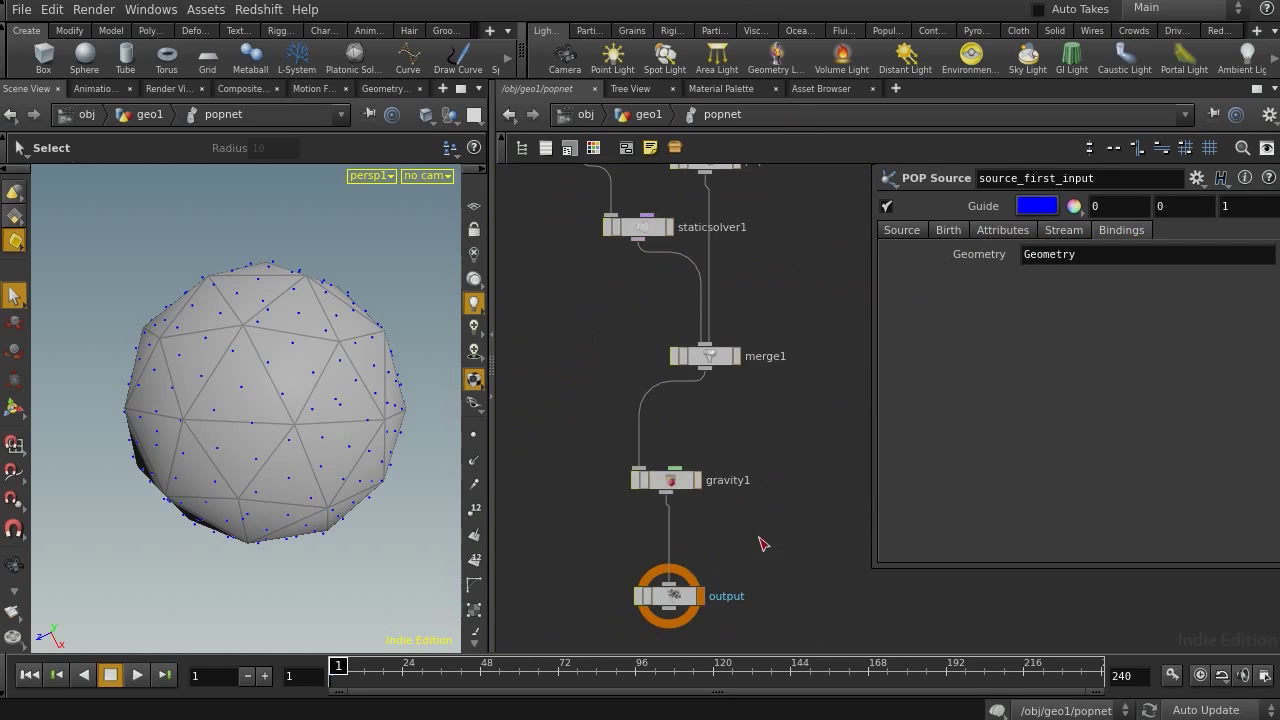
pyautogui.click(674, 596)
pyautogui.click(139, 677)
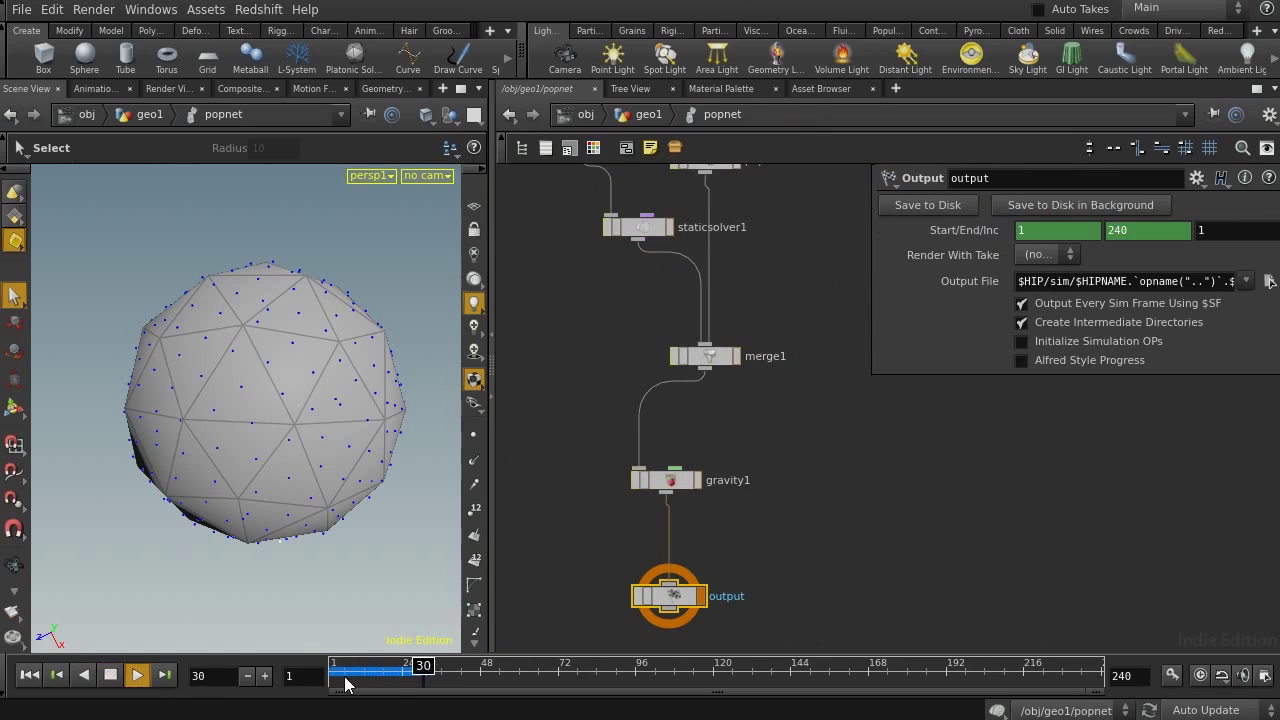
pyautogui.moveTo(405, 675); pyautogui.dragTo(332, 675)
# Set the Source of the droplet solver node to /obj/geo1/Vfxhomeland_POP_droplet_source_1
pyautogui.moveTo(777, 394); pyautogui.dragTo(856, 677, button='middle')
pyautogui.moveTo(960, 545); pyautogui.dragTo(866, 594, button='middle')
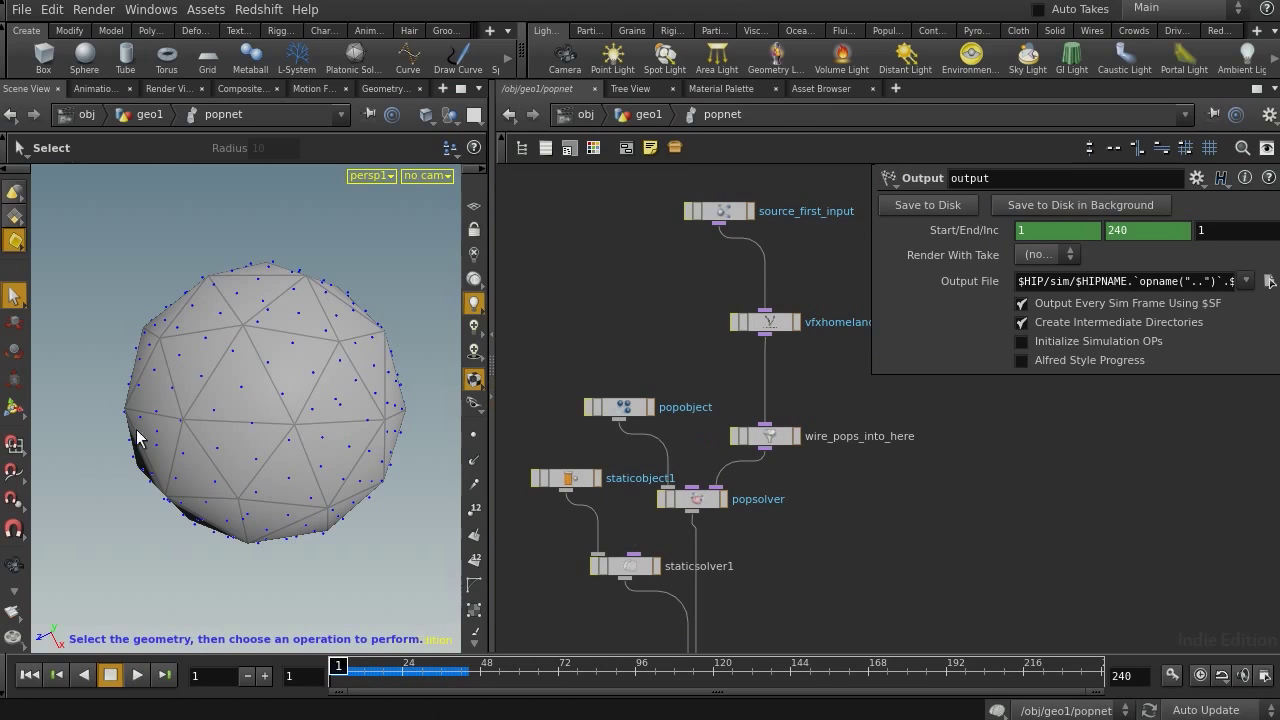
pyautogui.moveTo(842, 374); pyautogui.dragTo(674, 279)
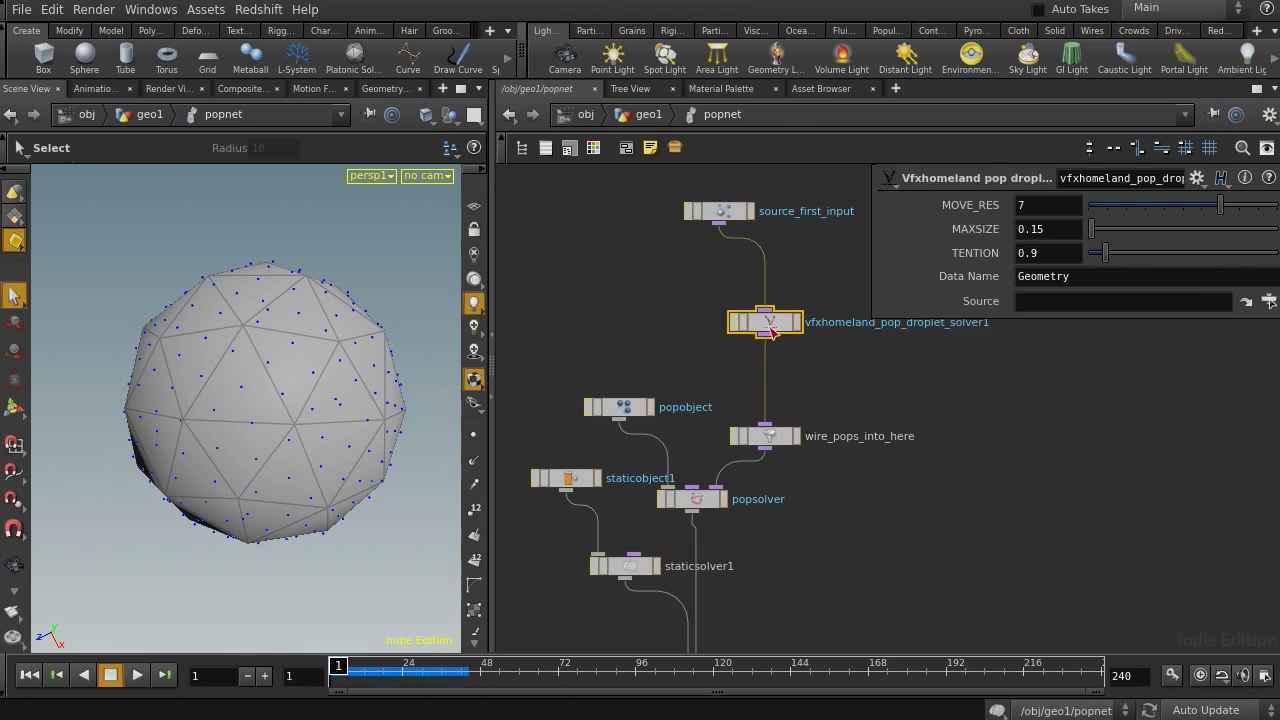
pyautogui.moveTo(1006, 362); pyautogui.dragTo(891, 517, button='middle')
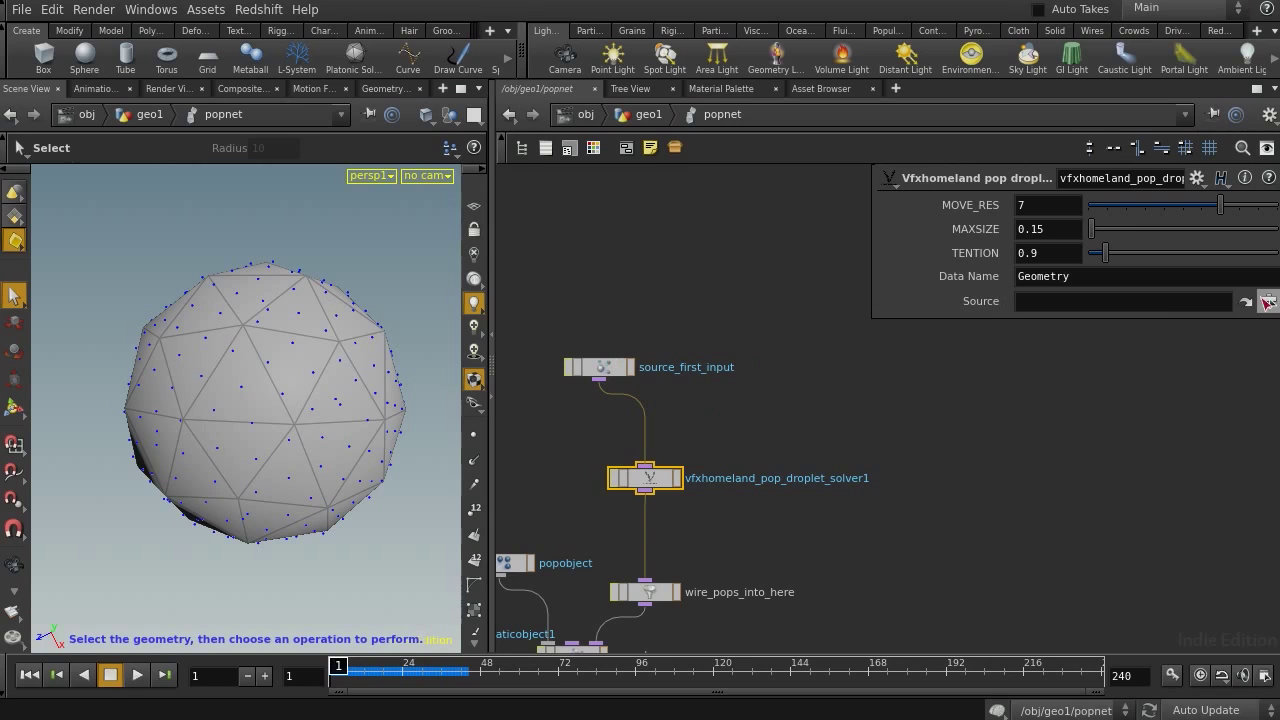
pyautogui.click(1246, 301)
pyautogui.moveTo(1140, 122); pyautogui.dragTo(1038, 136)
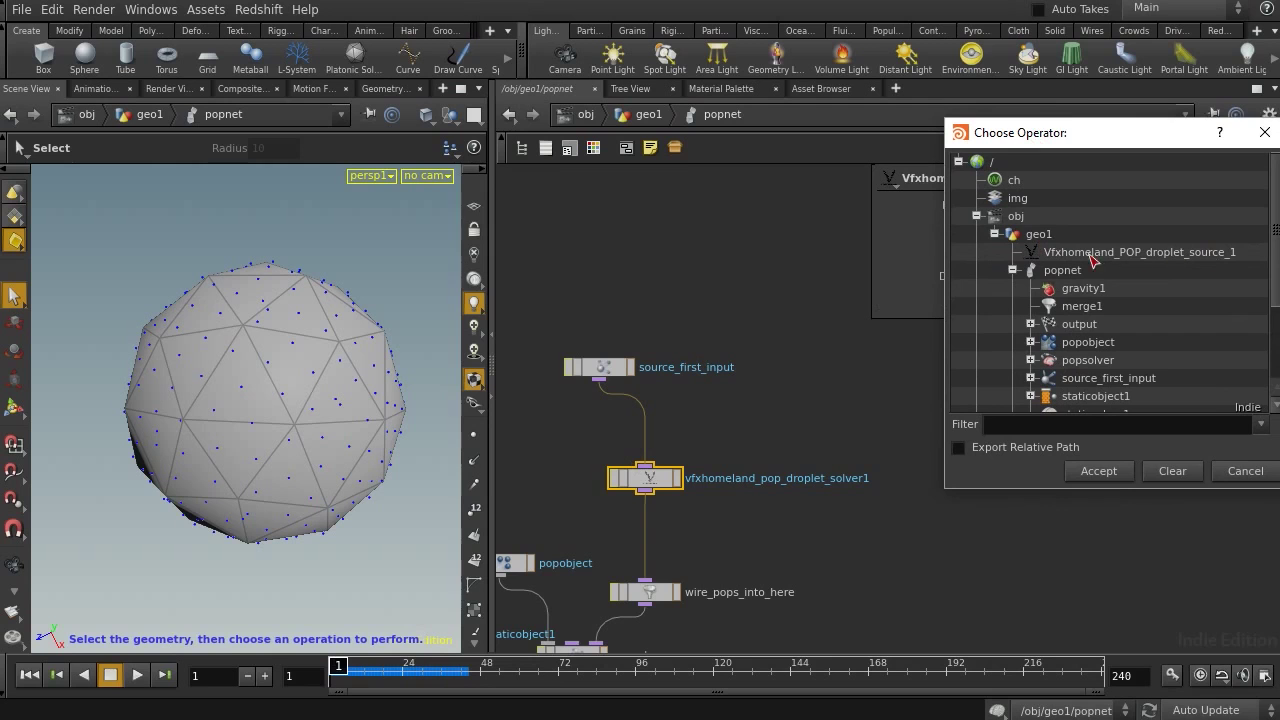
pyautogui.doubleClick(1160, 261)
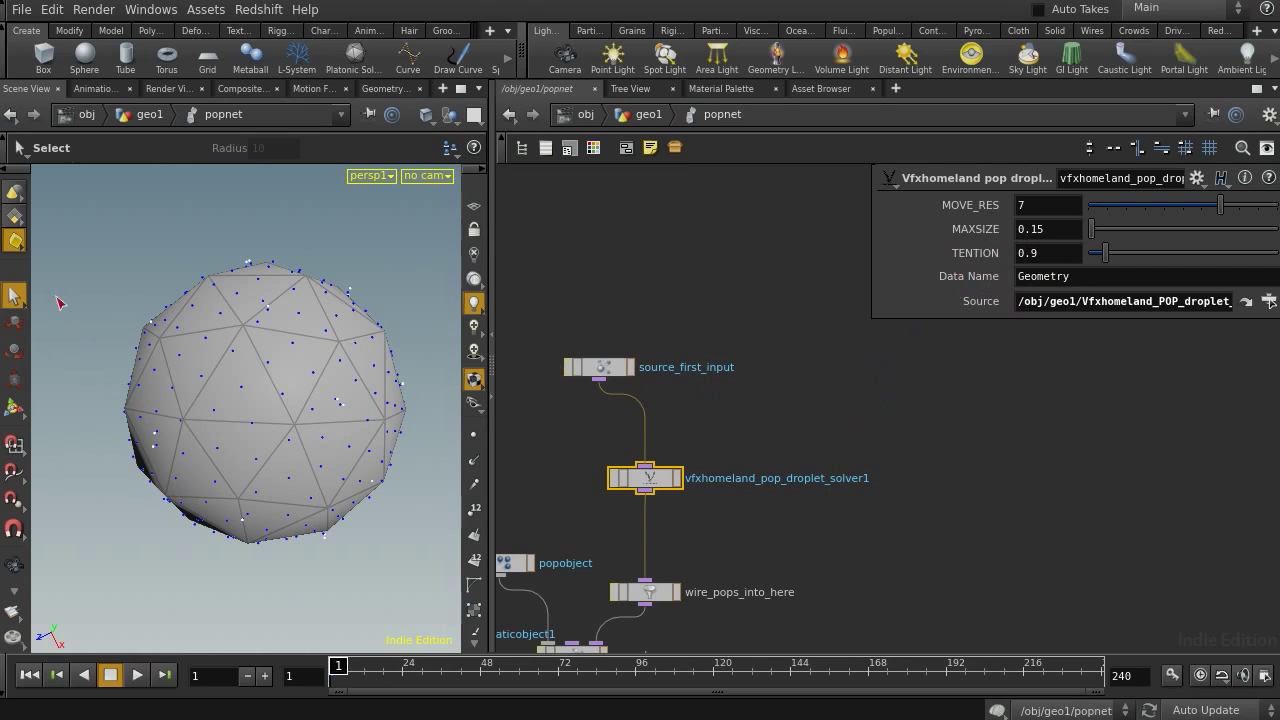
# Play the simulation from the output node with the droplet source assigned, then rewind to frame 1
pyautogui.moveTo(782, 418); pyautogui.dragTo(874, 163, button='middle')
pyautogui.moveTo(752, 536); pyautogui.dragTo(846, 306, button='middle')
pyautogui.moveTo(800, 585); pyautogui.dragTo(818, 440, button='middle')
pyautogui.click(739, 460)
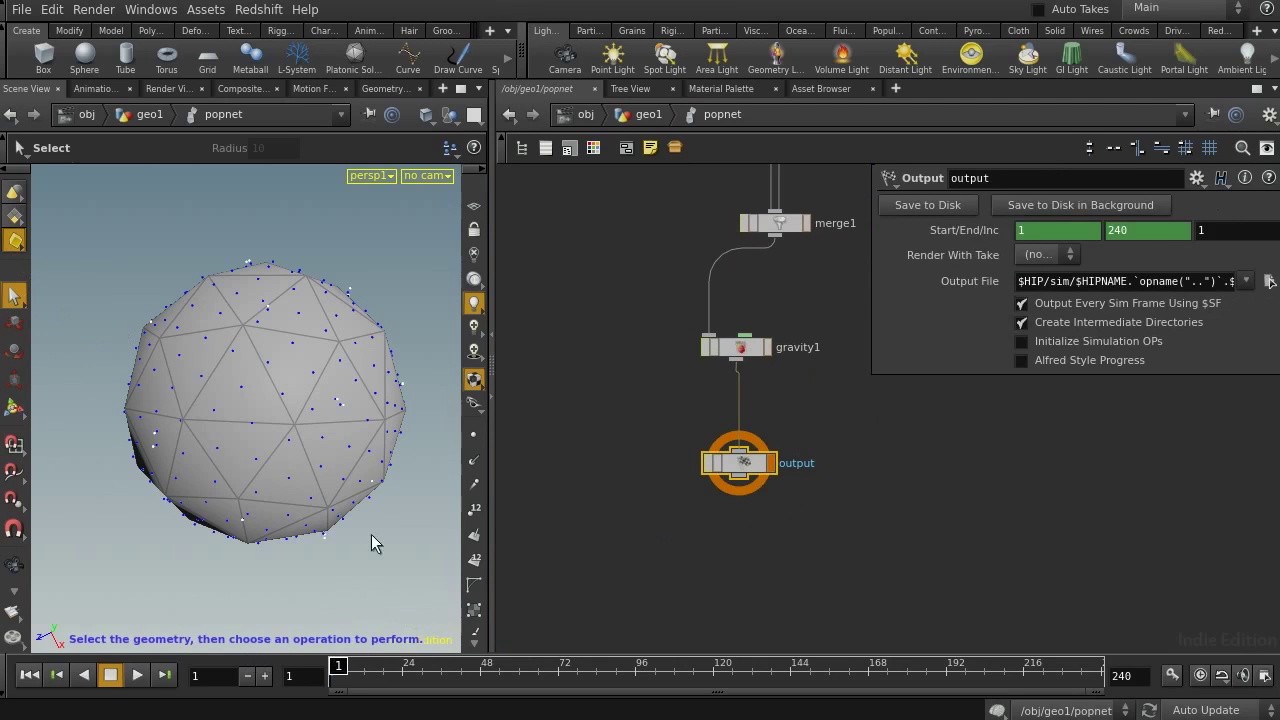
pyautogui.click(137, 675)
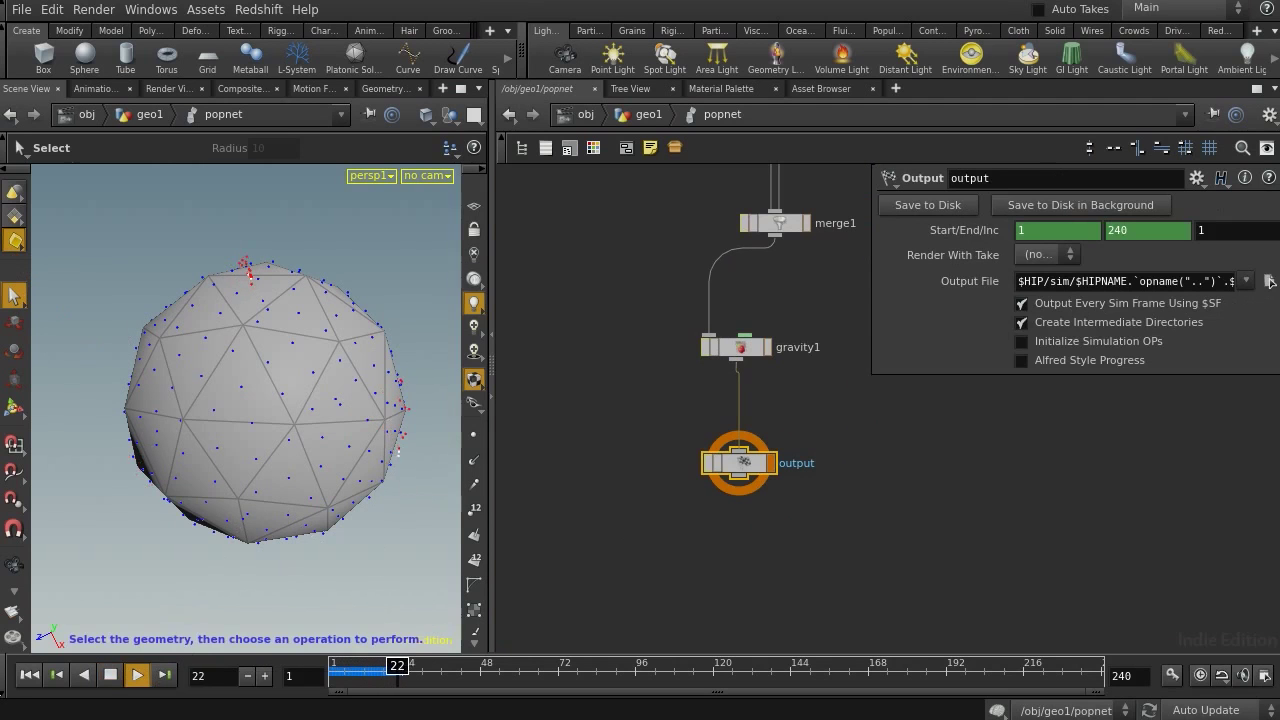
pyautogui.click(29, 675)
# Turn off the guide display of source_first_input and the Instance Guides of popobject
pyautogui.scroll(5, 755, 443)
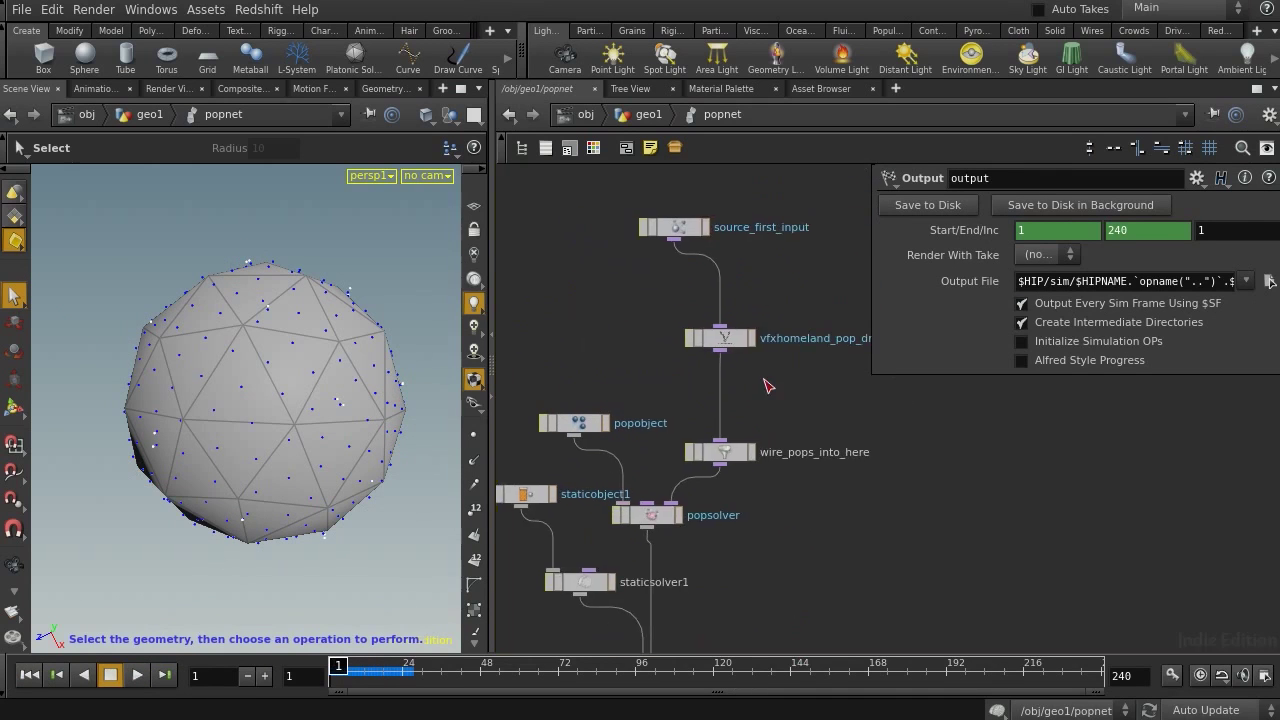
pyautogui.click(695, 293)
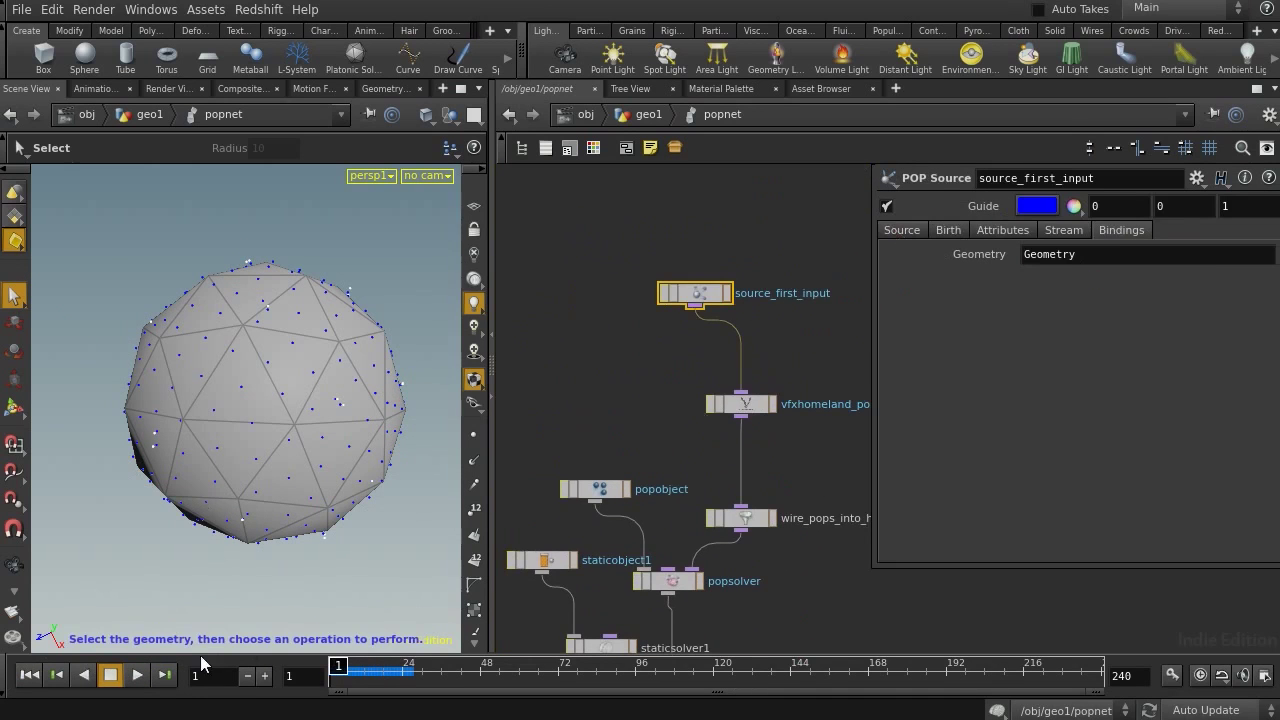
pyautogui.click(887, 207)
pyautogui.moveTo(628, 393); pyautogui.dragTo(700, 274, button='middle')
pyautogui.moveTo(702, 285); pyautogui.dragTo(630, 398)
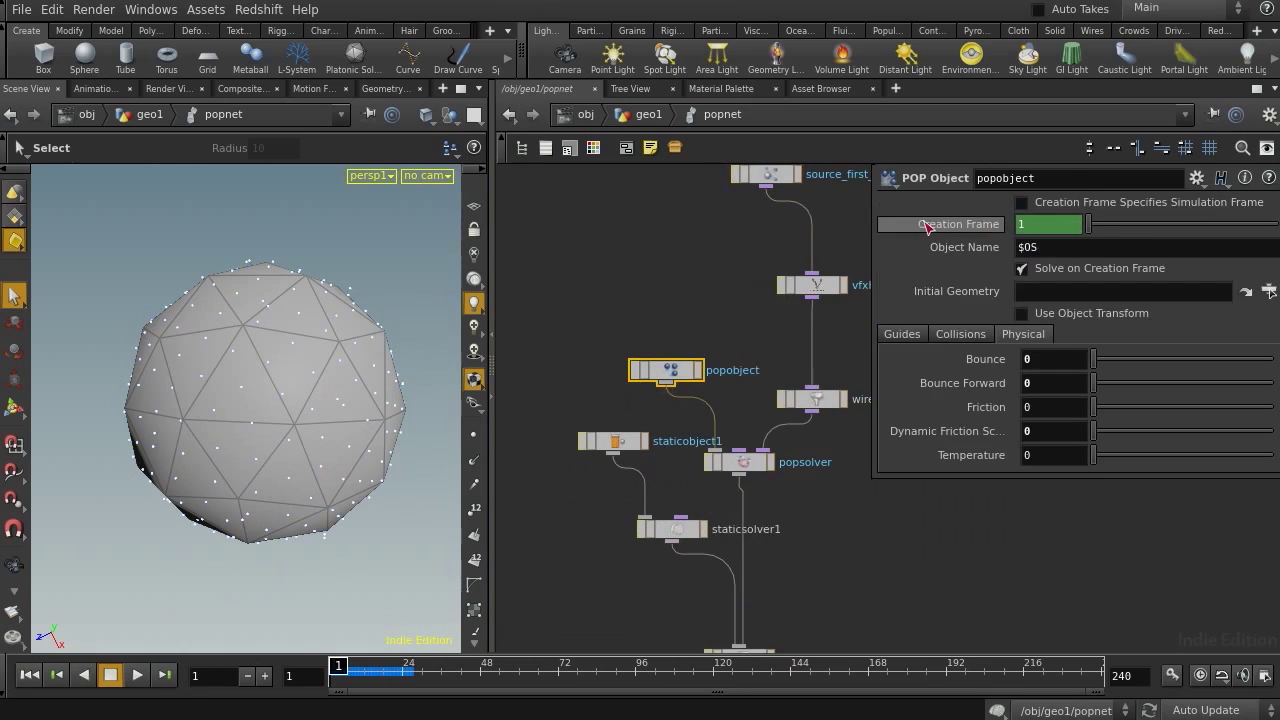
pyautogui.click(901, 334)
pyautogui.click(892, 360)
# Examine the Update settings of popsolver and play the simulation with the guides hidden
pyautogui.moveTo(784, 590); pyautogui.dragTo(810, 224, button='middle')
pyautogui.moveTo(811, 485); pyautogui.dragTo(805, 425, button='middle')
pyautogui.moveTo(793, 431); pyautogui.dragTo(550, 526)
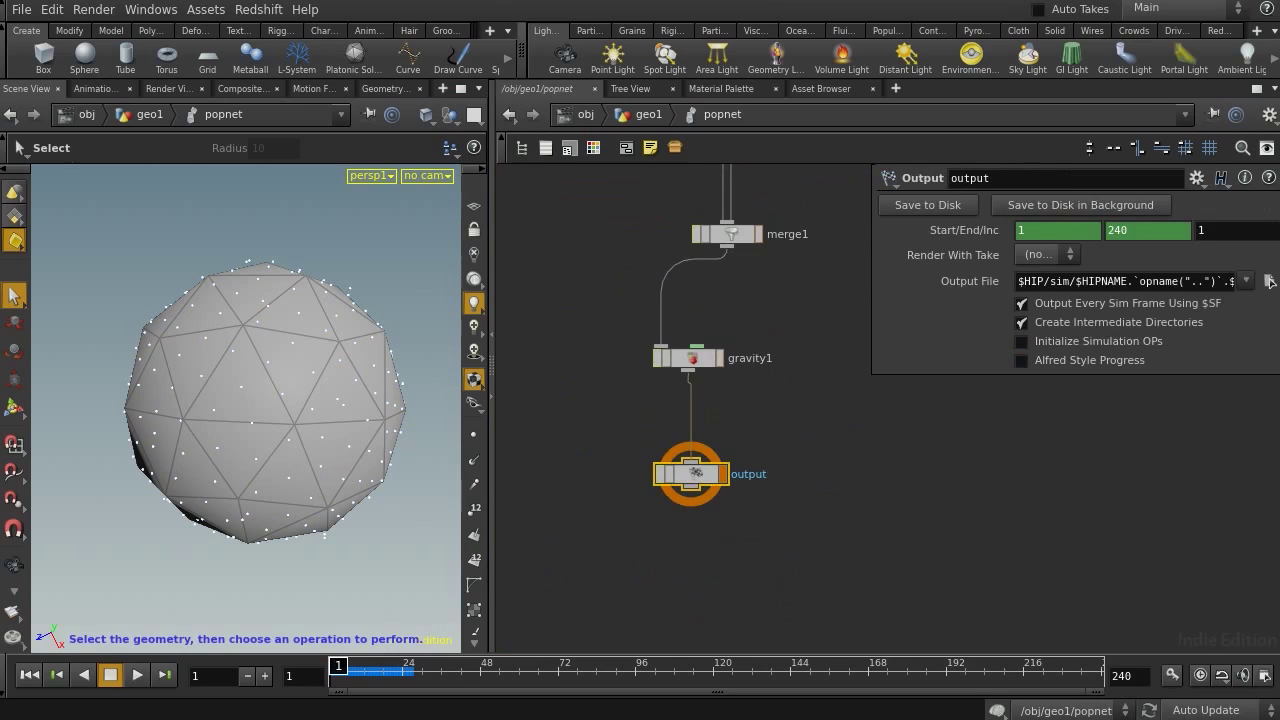
pyautogui.moveTo(789, 357); pyautogui.dragTo(823, 440, button='middle')
pyautogui.click(697, 483)
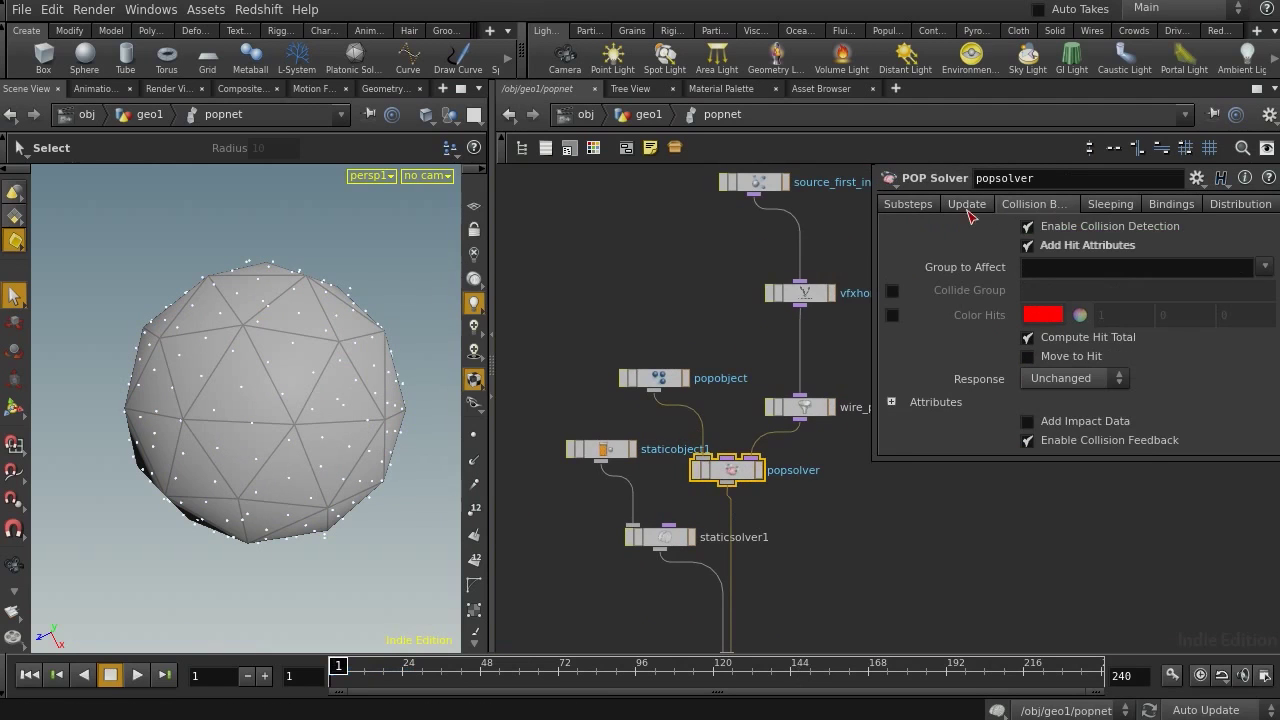
pyautogui.click(955, 206)
pyautogui.click(137, 676)
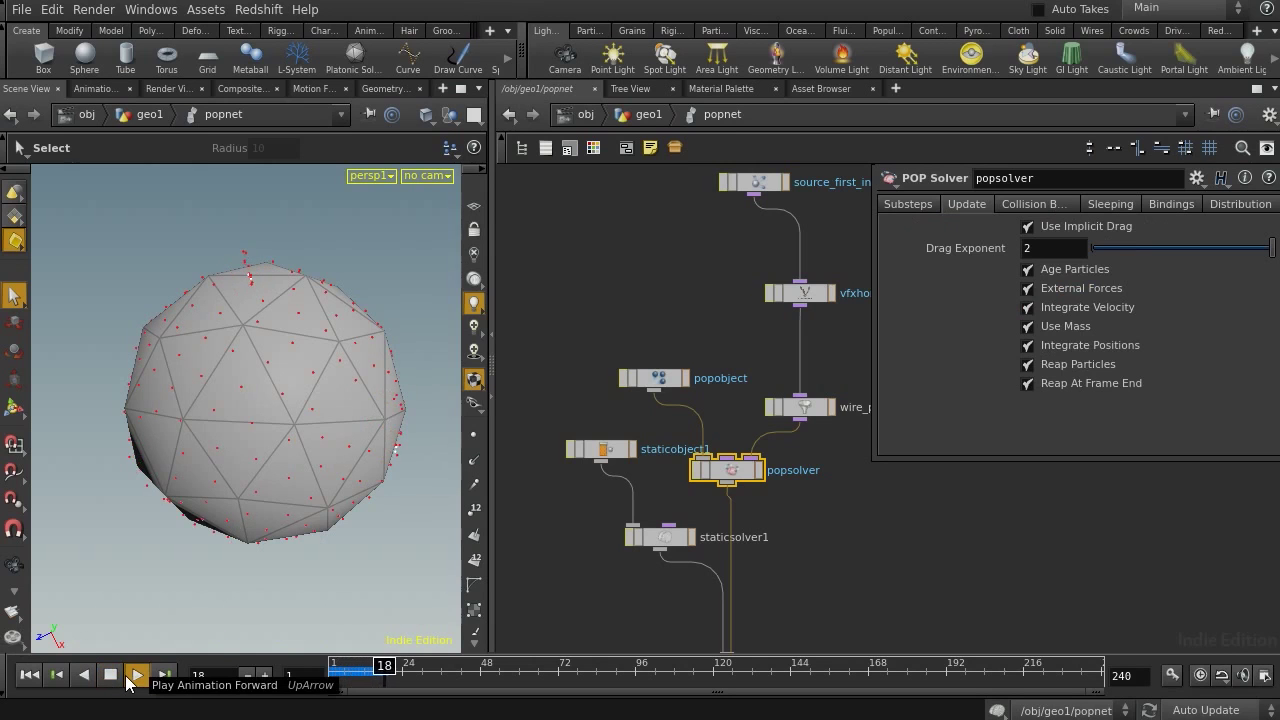
# Stop the simulation and inspect the droplets on and below the sphere from several angles, briefly showing the reference grid
pyautogui.click(110, 675)
pyautogui.press('Escape')
pyautogui.moveTo(280, 366); pyautogui.dragTo(120, 290)
pyautogui.press('s')
pyautogui.click(474, 212)
pyautogui.keyDown('alt'); pyautogui.moveTo(354, 406); pyautogui.dragTo(366, 406); pyautogui.keyUp('alt')
pyautogui.keyDown('alt'); pyautogui.moveTo(366, 406); pyautogui.dragTo(254, 346, button='right'); pyautogui.keyUp('alt')
pyautogui.keyDown('alt'); pyautogui.moveTo(254, 346); pyautogui.dragTo(349, 323); pyautogui.keyUp('alt')
pyautogui.keyDown('alt'); pyautogui.moveTo(237, 337); pyautogui.dragTo(297, 340, button='right'); pyautogui.keyUp('alt')
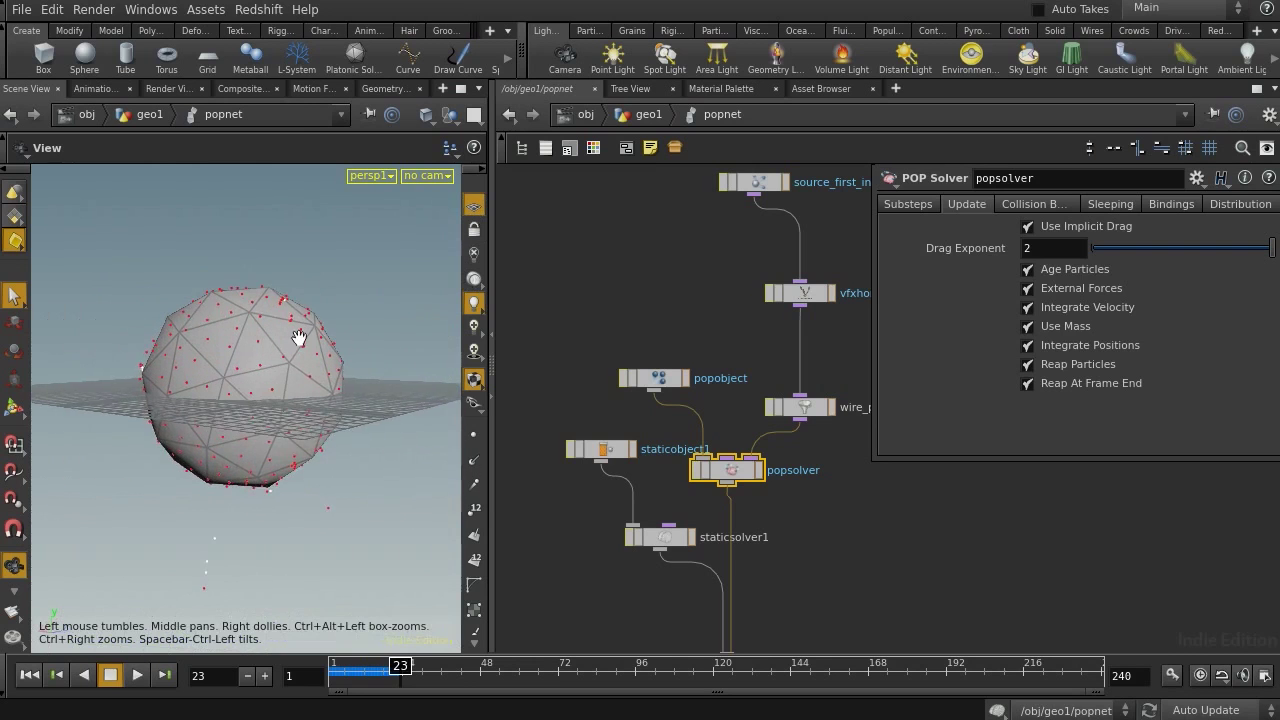
pyautogui.keyDown('alt'); pyautogui.moveTo(297, 340); pyautogui.dragTo(423, 346); pyautogui.keyUp('alt')
pyautogui.click(474, 206)
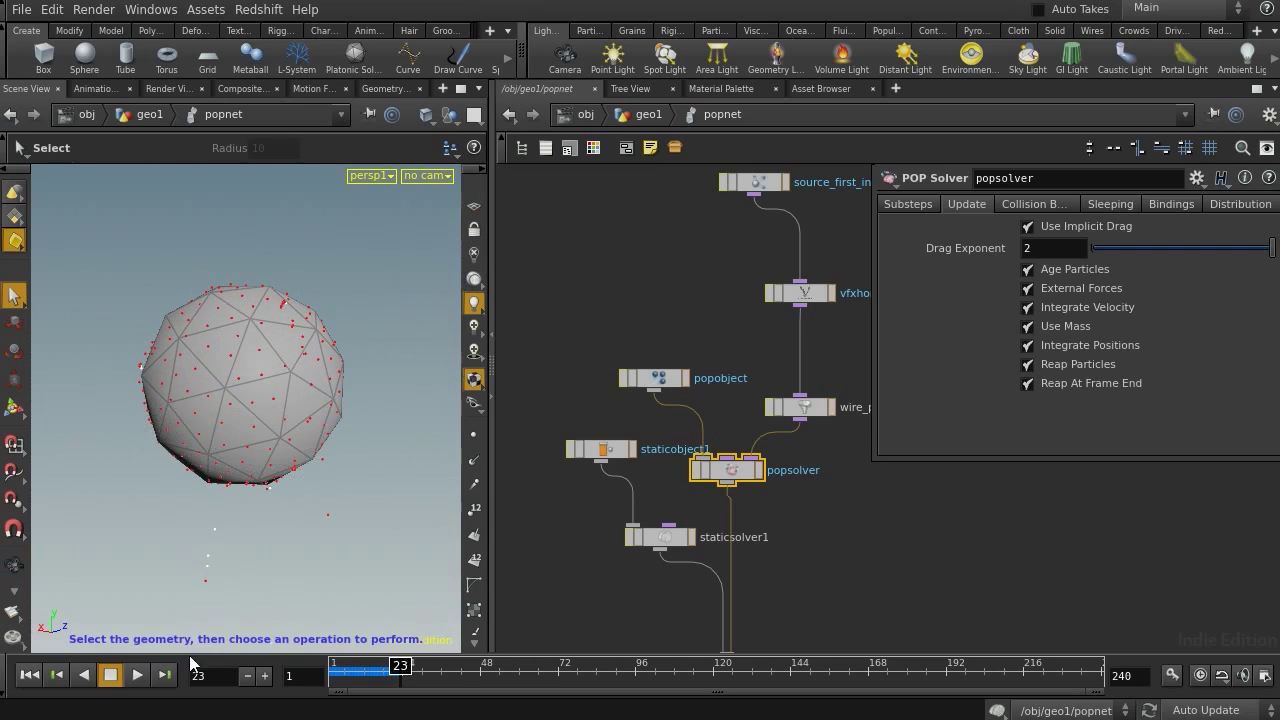
# Rewind to frame 1, replay the simulation up to frame 49 and examine the droplets falling off the sphere
pyautogui.moveTo(335, 673)
pyautogui.mouseDown()
pyautogui.moveTo(413, 673)
pyautogui.moveTo(330, 677)
pyautogui.mouseUp()
pyautogui.keyDown('alt'); pyautogui.moveTo(306, 388); pyautogui.dragTo(250, 398); pyautogui.keyUp('alt')
pyautogui.keyDown('alt'); pyautogui.moveTo(250, 398); pyautogui.dragTo(292, 418, button='right'); pyautogui.keyUp('alt')
pyautogui.keyDown('alt'); pyautogui.moveTo(292, 418); pyautogui.dragTo(285, 485, button='middle'); pyautogui.keyUp('alt')
pyautogui.keyDown('alt'); pyautogui.moveTo(285, 485); pyautogui.dragTo(305, 448, button='right'); pyautogui.keyUp('alt')
pyautogui.moveTo(305, 448)
pyautogui.keyDown('alt'); pyautogui.mouseDown()
pyautogui.moveTo(254, 443)
pyautogui.moveTo(329, 440)
pyautogui.mouseUp(); pyautogui.keyUp('alt')
pyautogui.keyDown('alt'); pyautogui.moveTo(329, 440); pyautogui.dragTo(249, 437, button='right'); pyautogui.keyUp('alt')
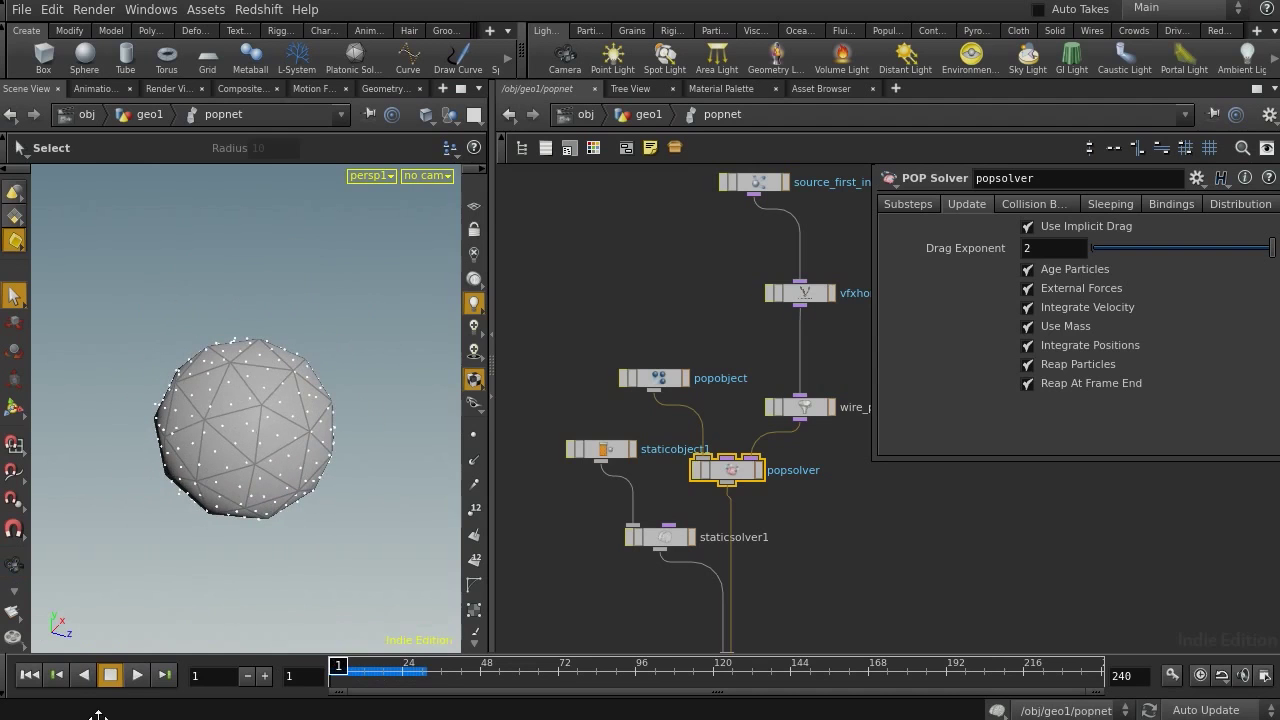
pyautogui.click(138, 676)
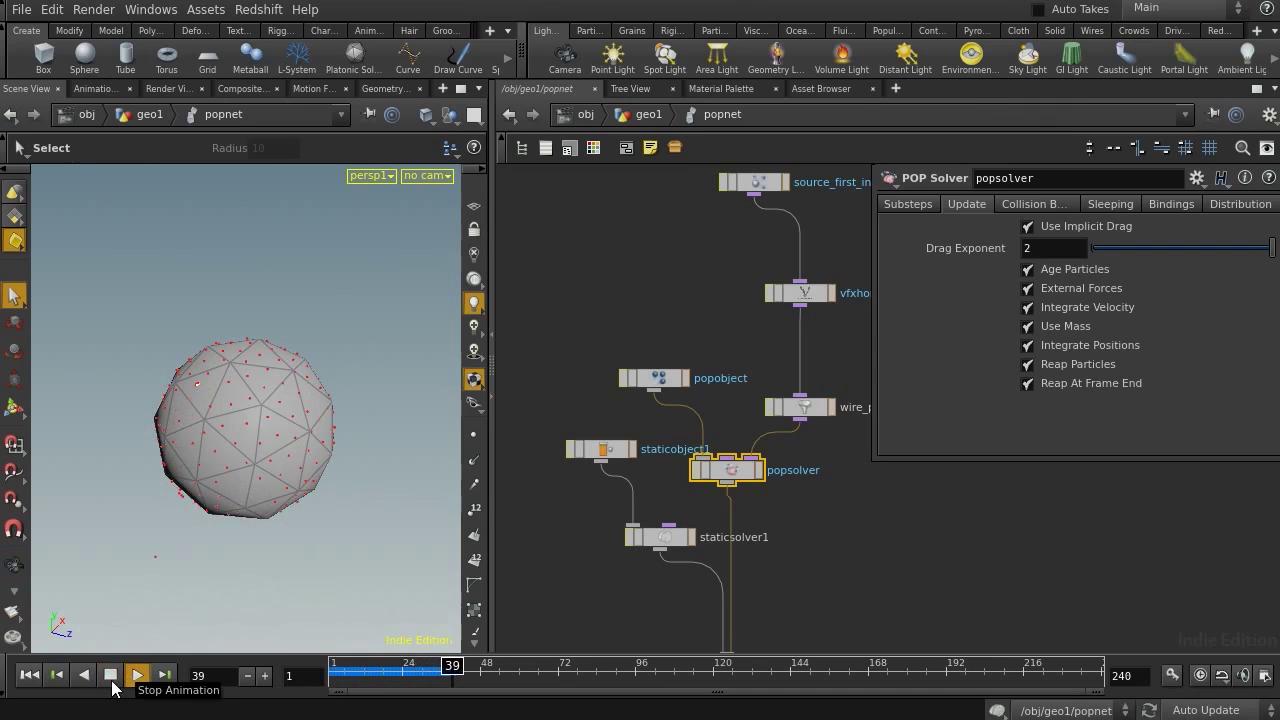
pyautogui.click(112, 683)
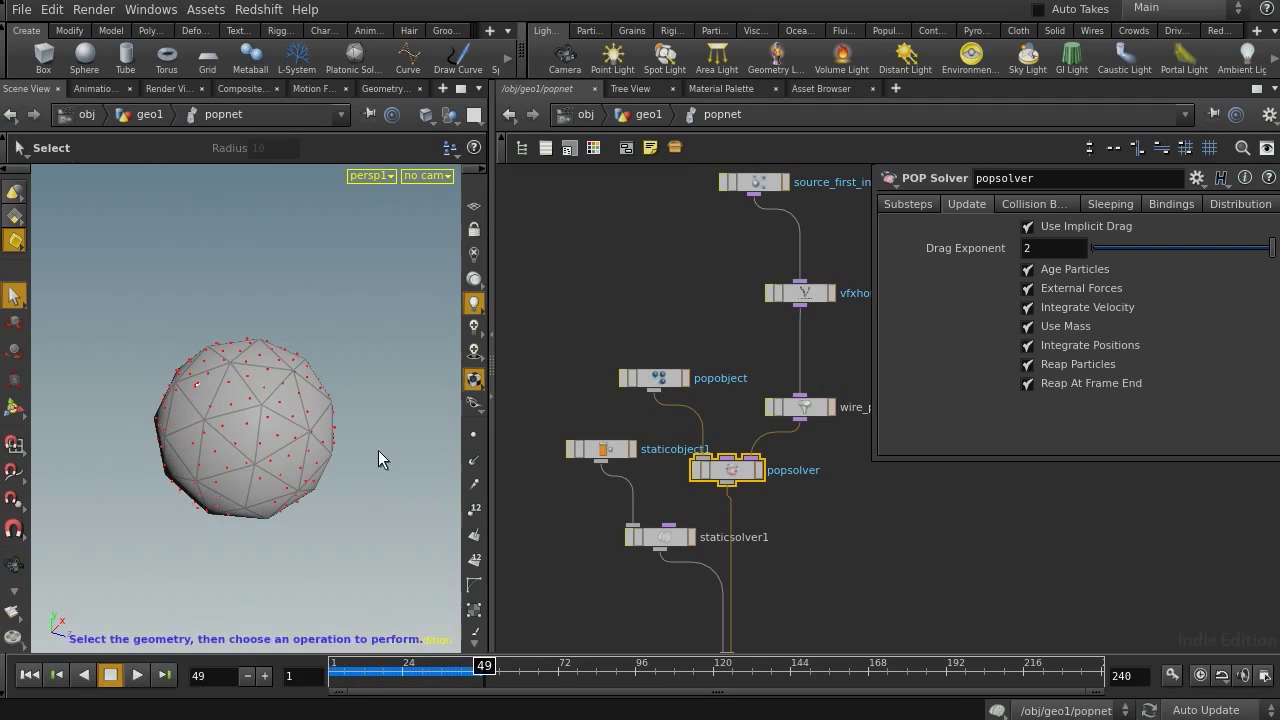
pyautogui.keyDown('alt'); pyautogui.moveTo(379, 451); pyautogui.dragTo(286, 446, button='right'); pyautogui.keyUp('alt')
pyautogui.keyDown('alt'); pyautogui.moveTo(286, 446); pyautogui.dragTo(285, 341, button='middle'); pyautogui.keyUp('alt')
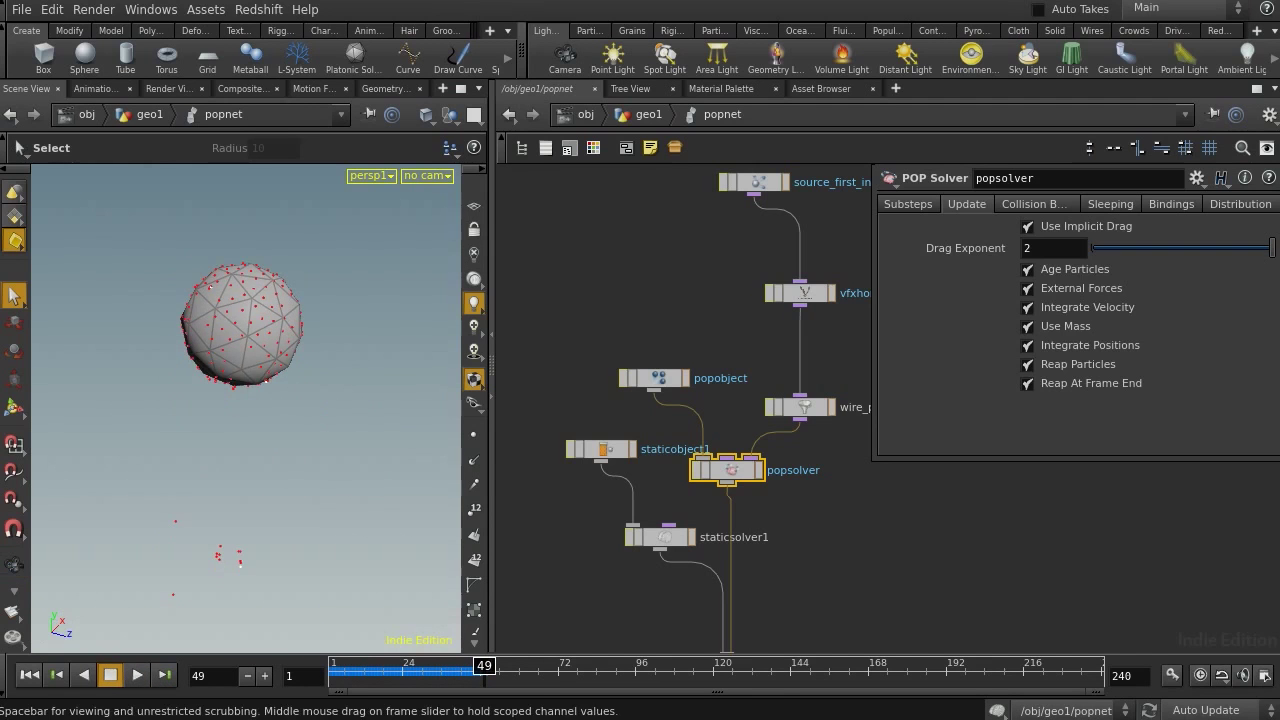
# Insert a POP Color node between wire_pops_into_here and popsolver, making room for it in the network
pyautogui.moveTo(911, 551); pyautogui.dragTo(828, 592, button='middle')
pyautogui.scroll(1, 757, 398)
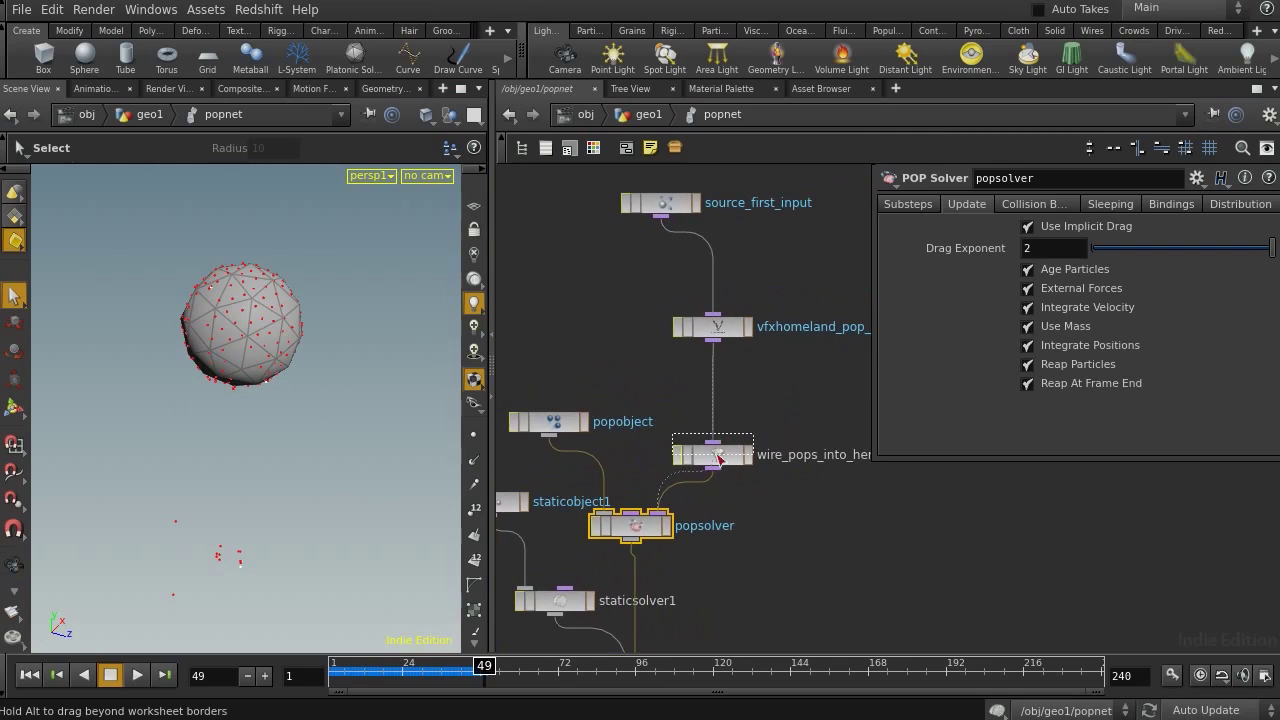
pyautogui.moveTo(730, 456); pyautogui.dragTo(725, 420)
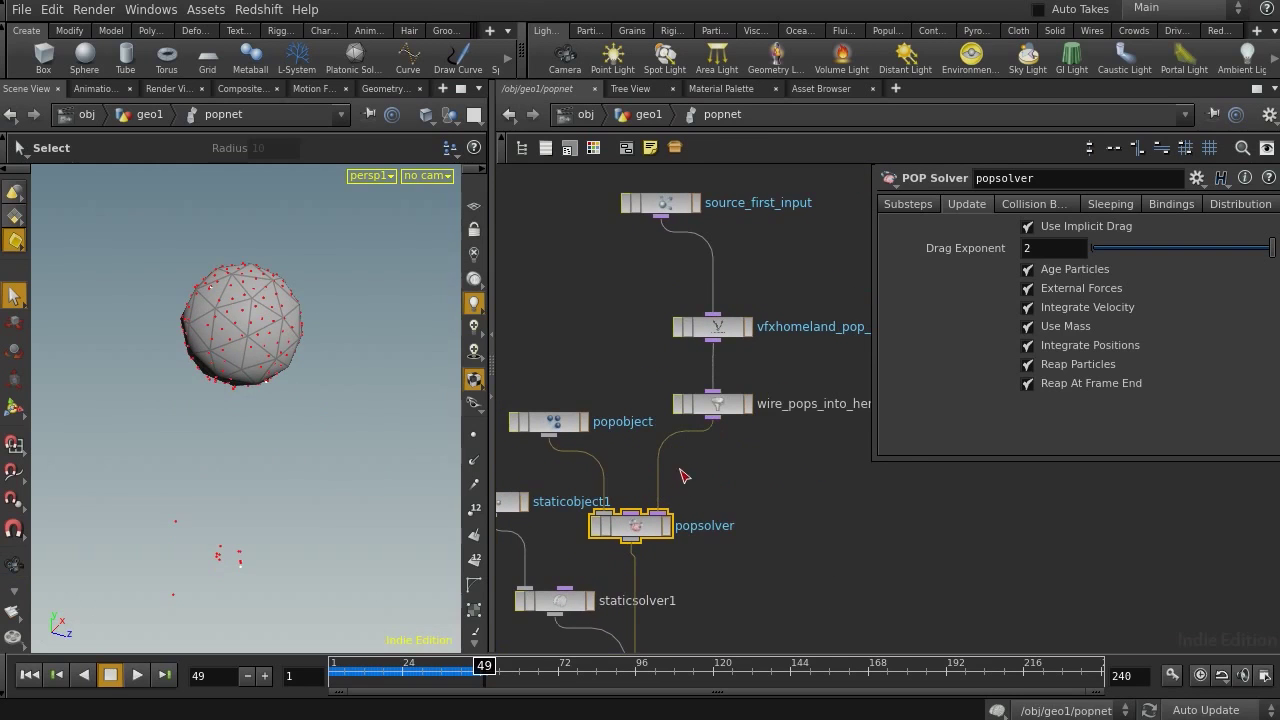
pyautogui.press('Tab')
pyautogui.write('colo')
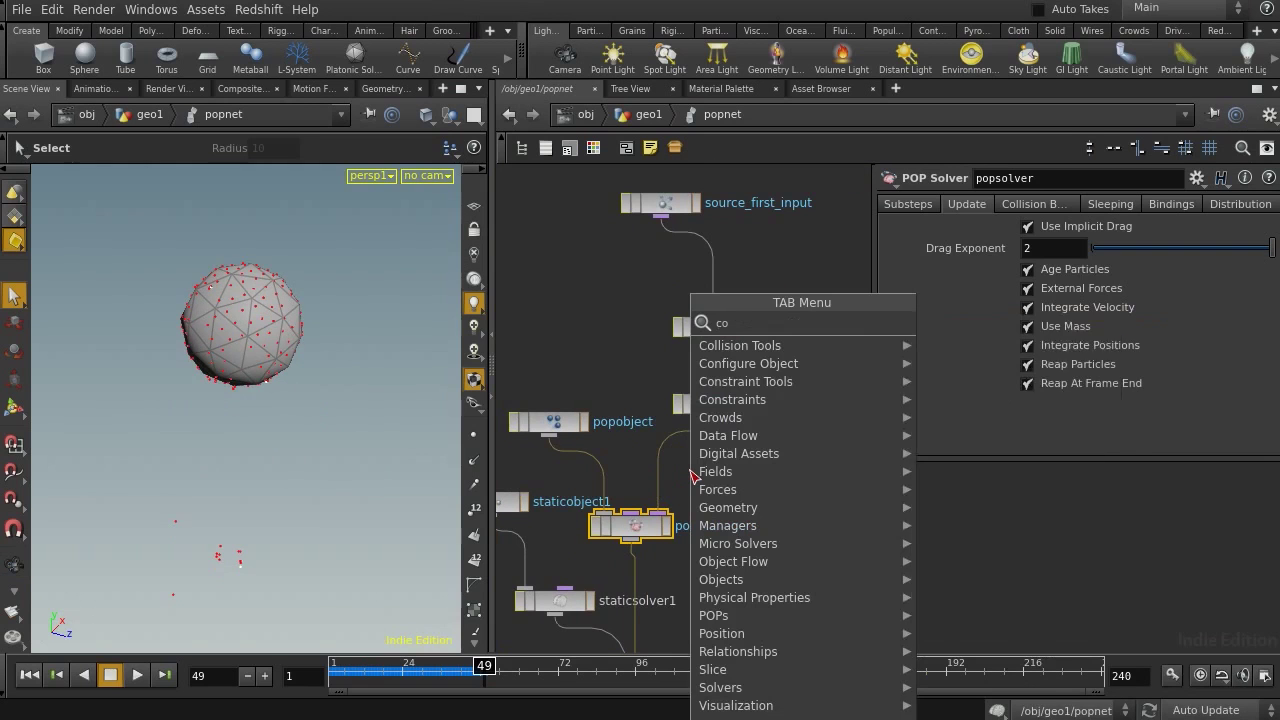
pyautogui.press('Return')
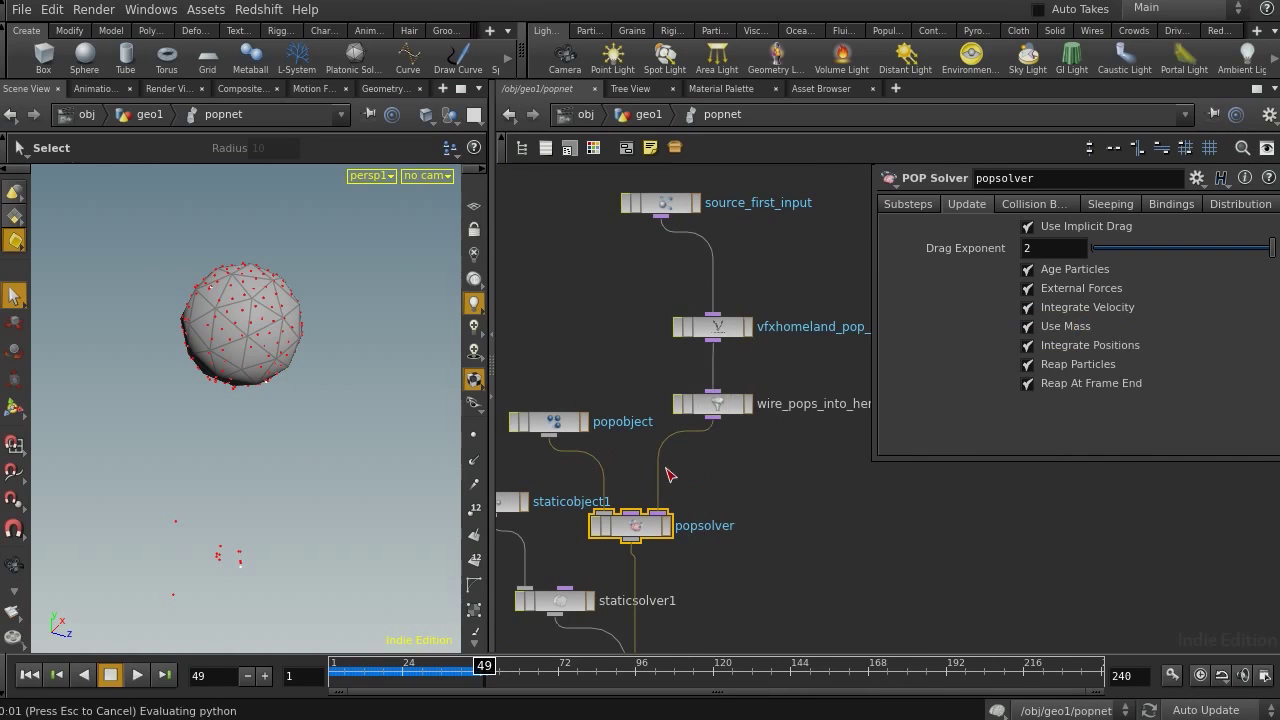
pyautogui.click(693, 468)
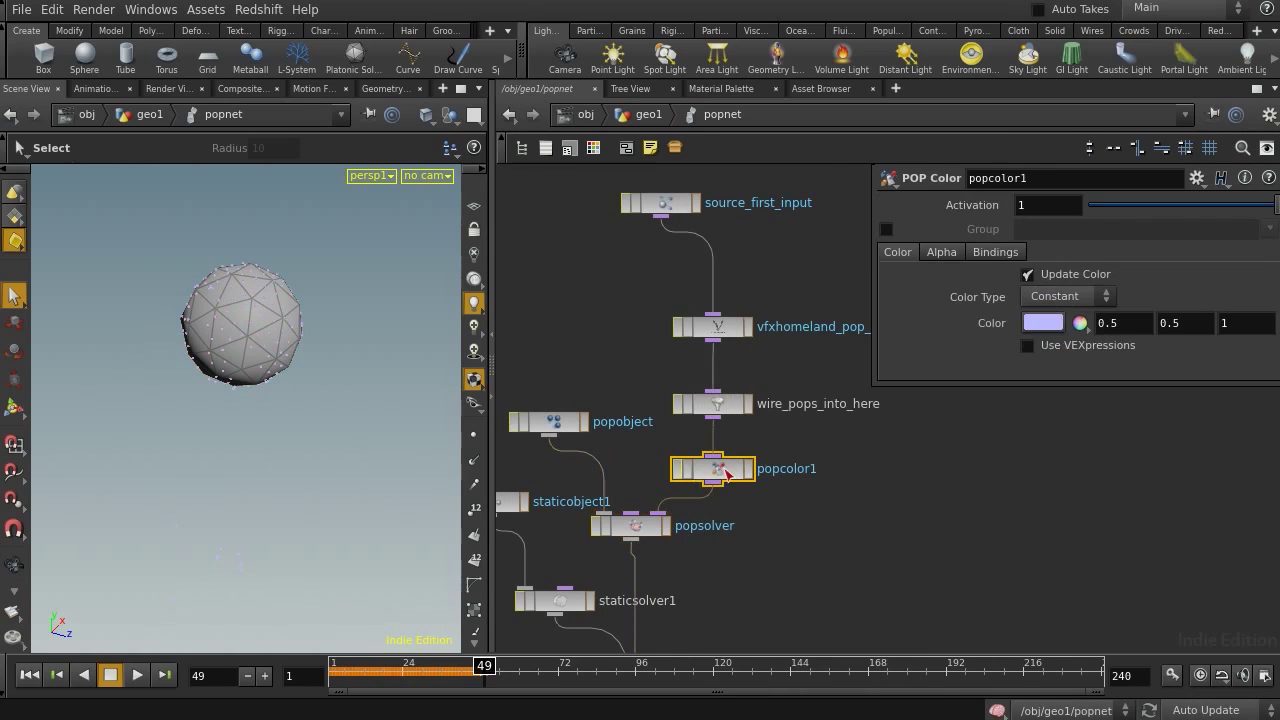
pyautogui.moveTo(726, 474); pyautogui.dragTo(800, 484)
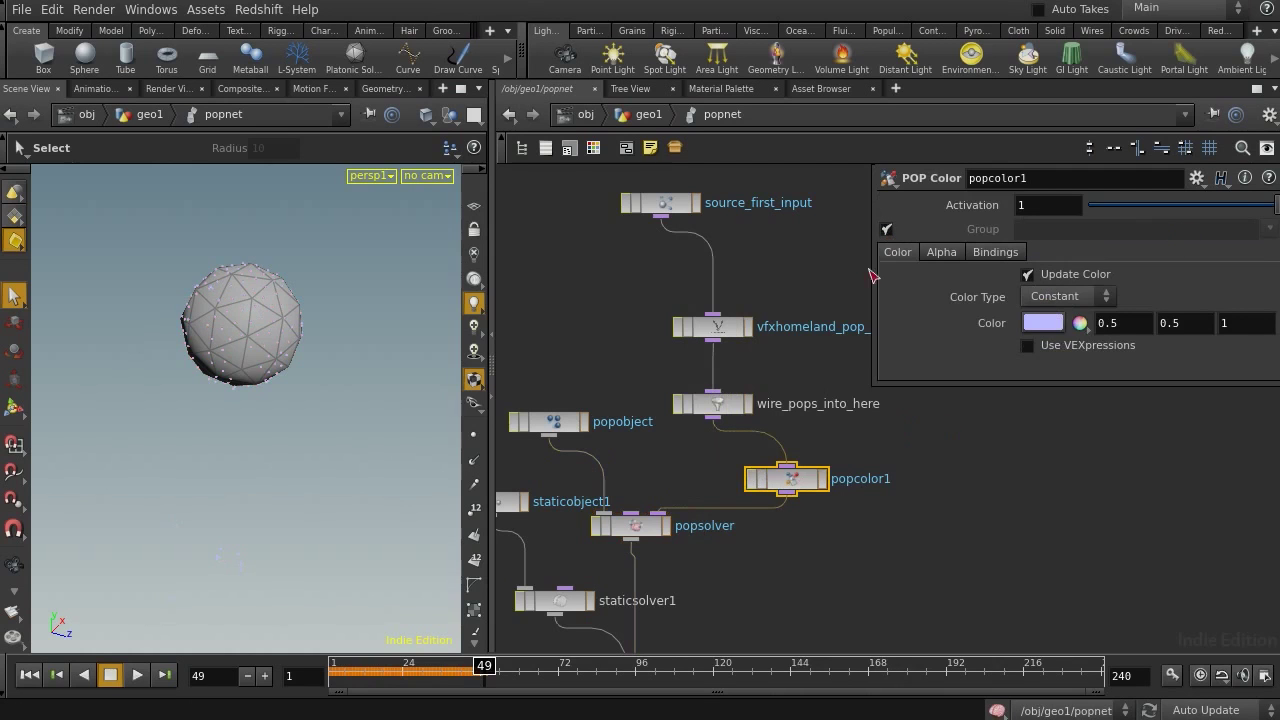
# Enable the Group filter of popcolor1 and restrict it to the drop group
pyautogui.click(1270, 230)
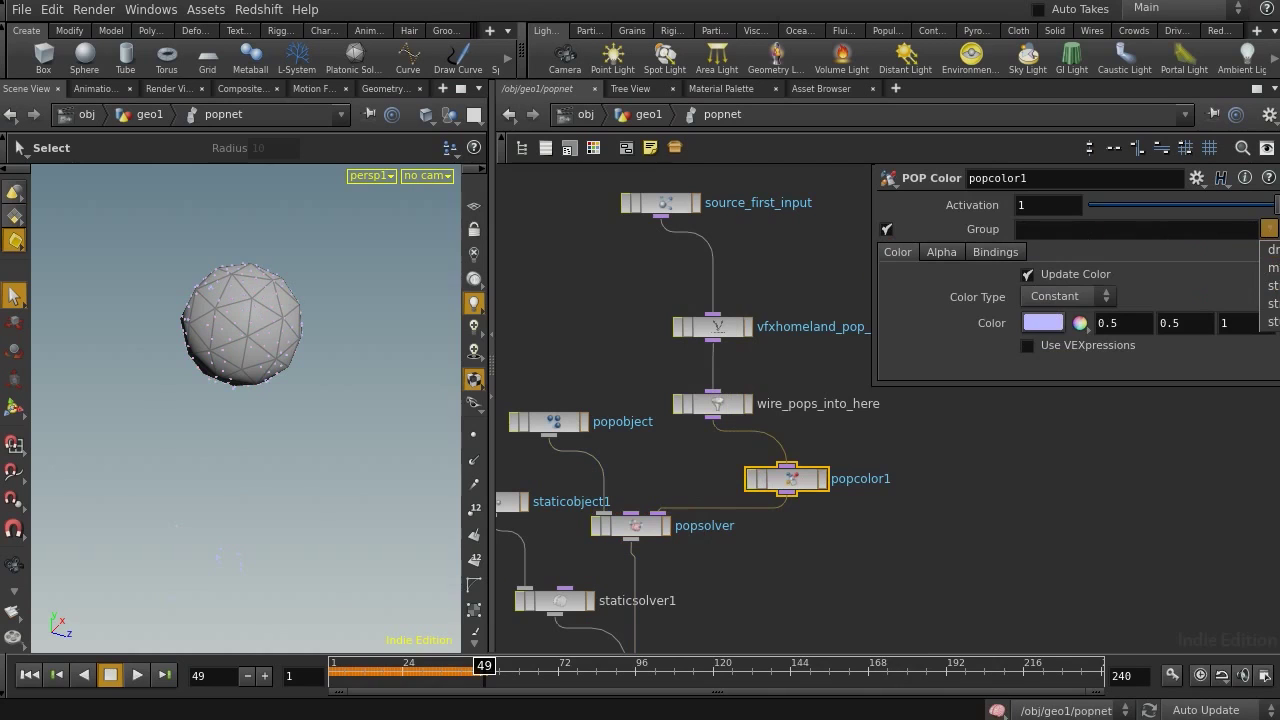
pyautogui.click(1077, 237)
pyautogui.moveTo(1041, 384); pyautogui.dragTo(1043, 560)
pyautogui.moveTo(874, 330); pyautogui.dragTo(922, 338)
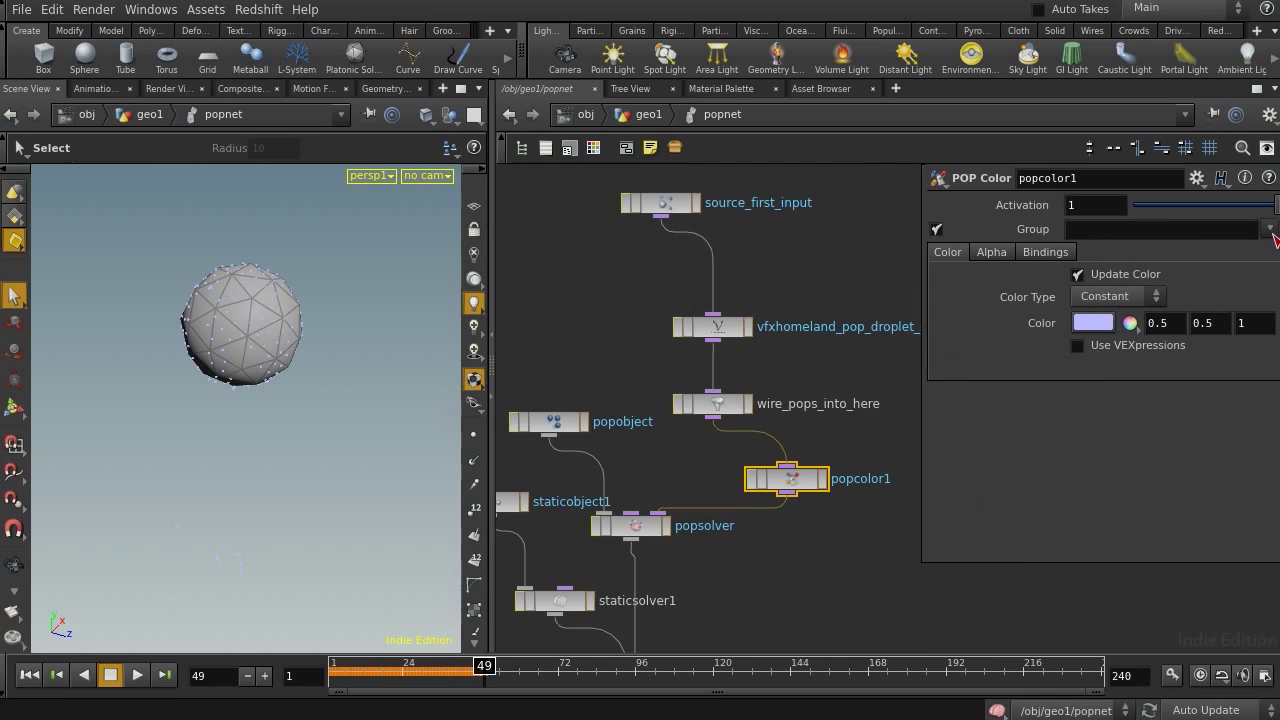
pyautogui.click(1271, 229)
pyautogui.click(1277, 250)
# Add the moving, stik and stuk groups to the Group filter of popcolor1
pyautogui.click(1270, 231)
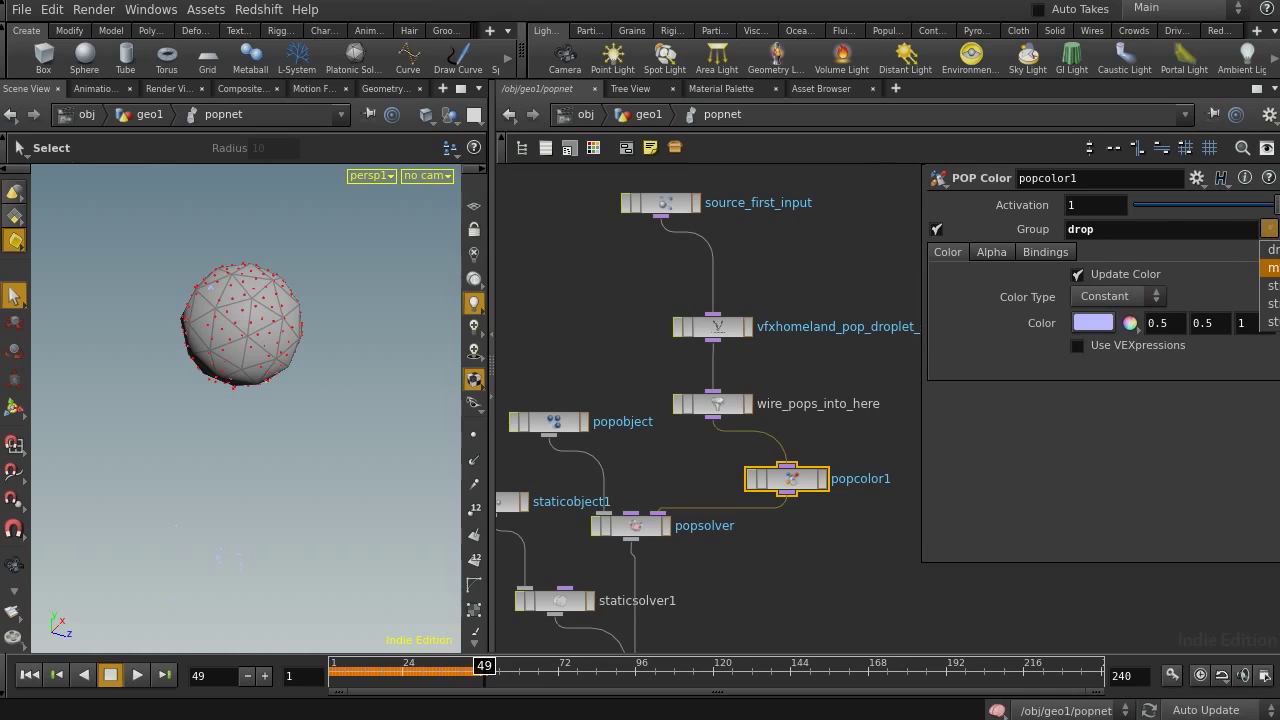
pyautogui.click(1274, 268)
pyautogui.click(1270, 230)
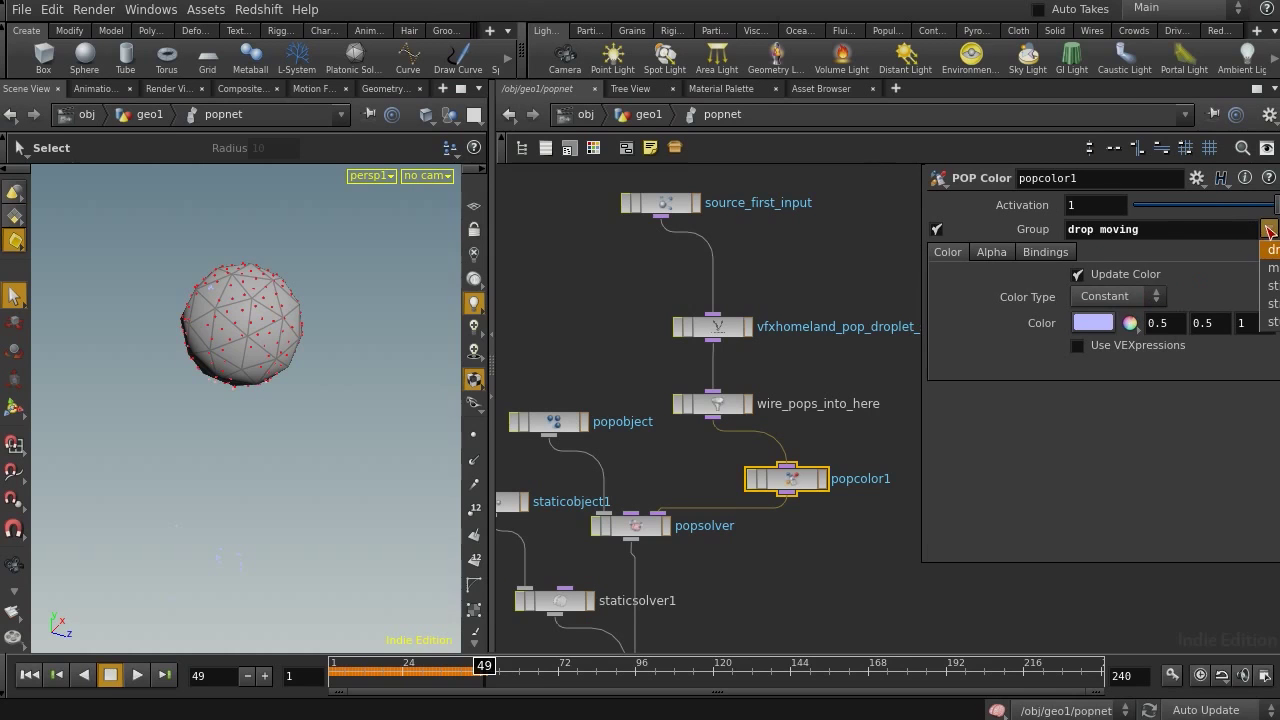
pyautogui.click(1275, 287)
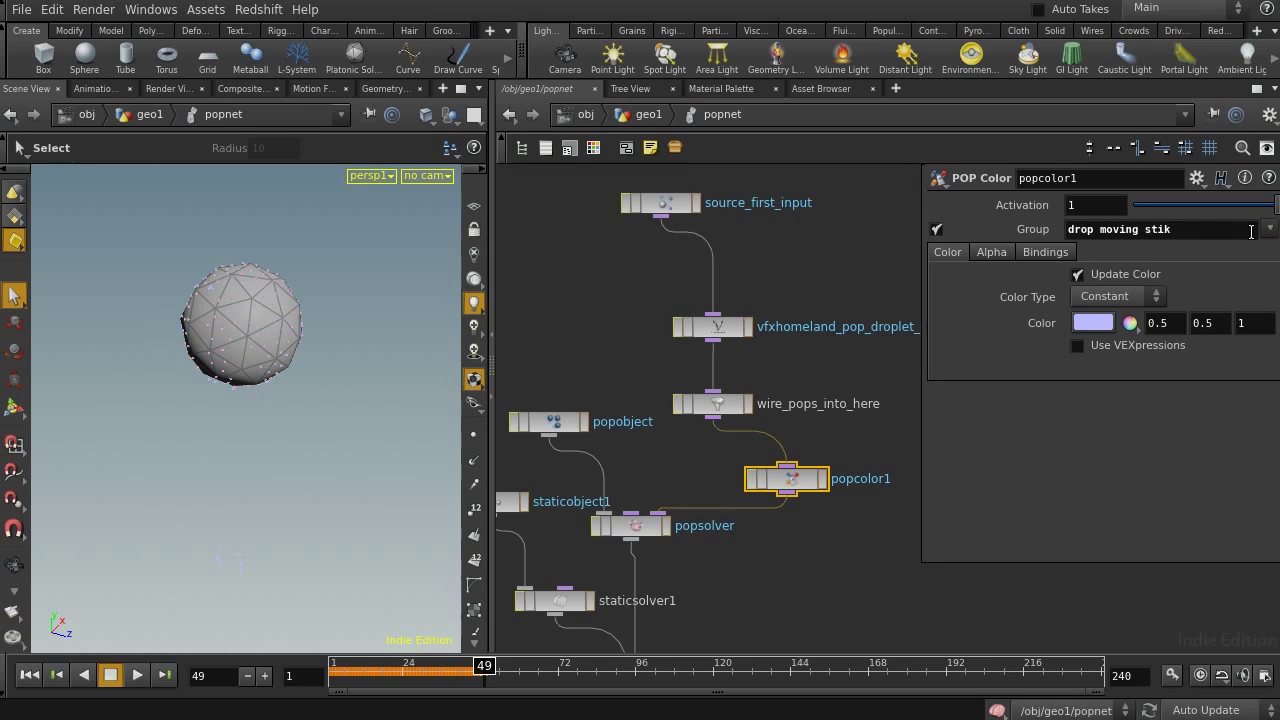
pyautogui.click(1269, 233)
pyautogui.click(1162, 344)
pyautogui.moveTo(814, 563); pyautogui.dragTo(757, 491, button='middle')
pyautogui.scroll(-1, 824, 460)
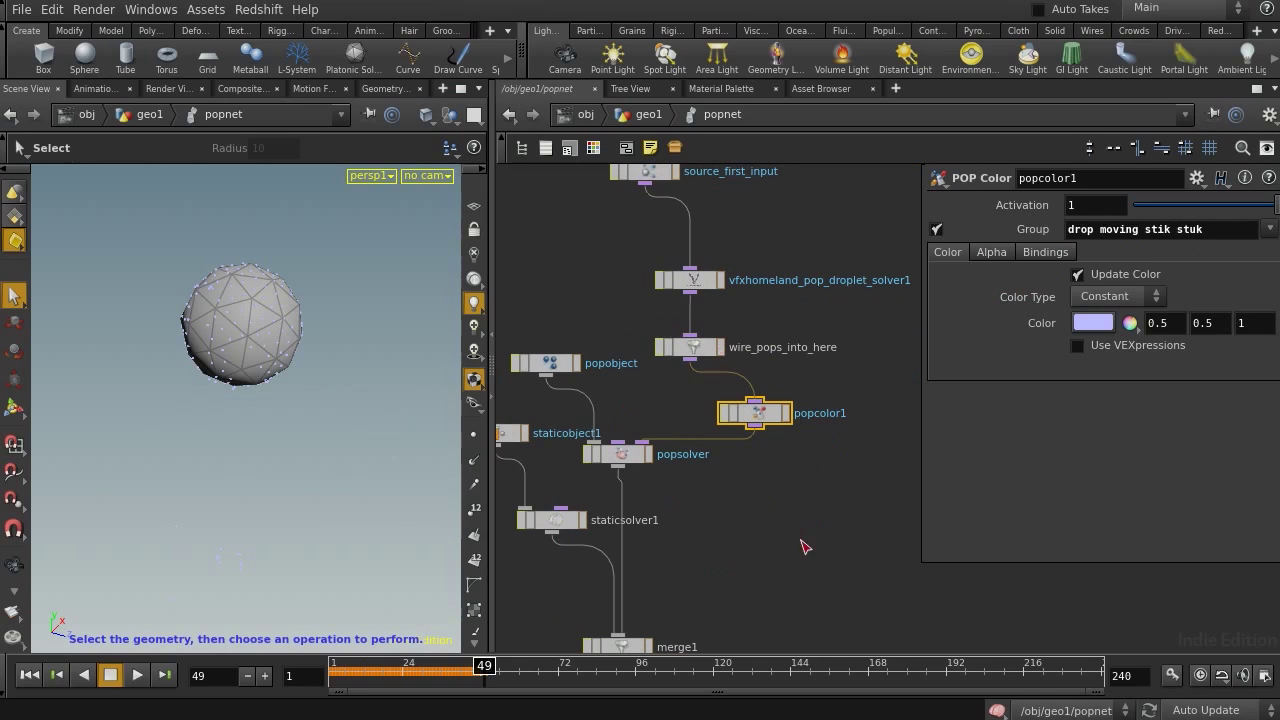
pyautogui.moveTo(752, 518); pyautogui.dragTo(798, 597, button='middle')
pyautogui.scroll(1, 768, 540)
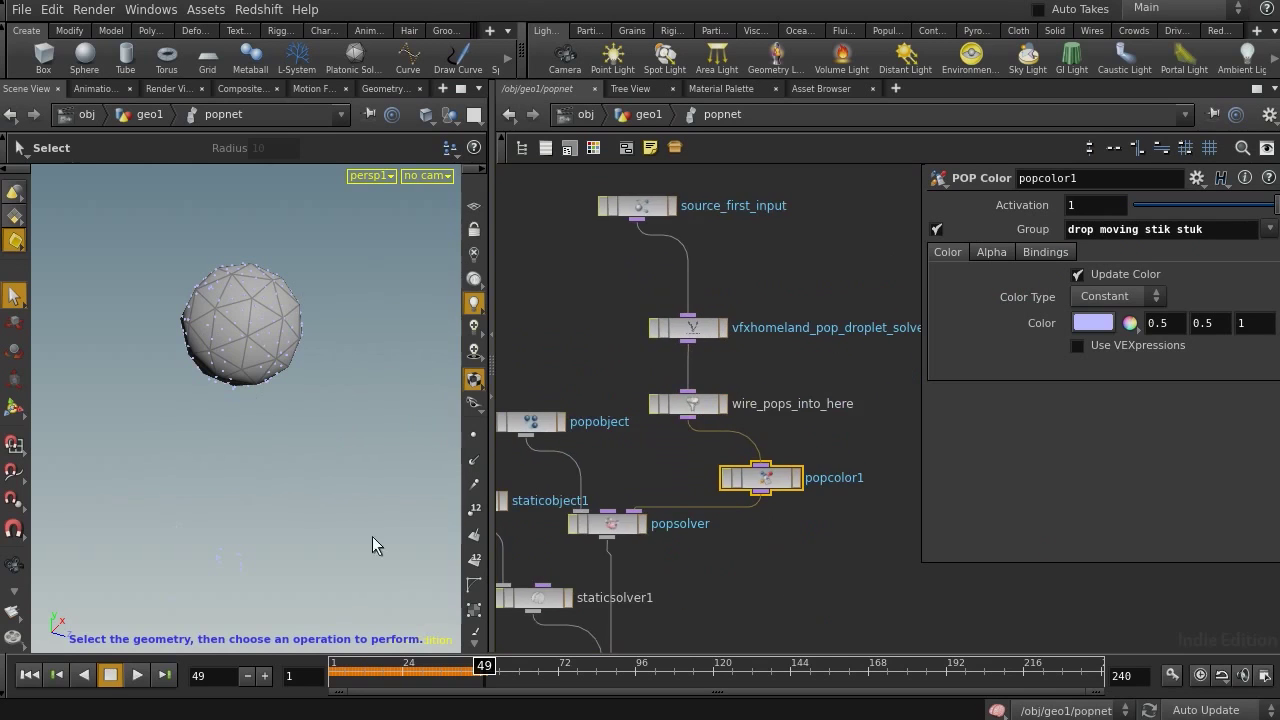
# Delete popcolor1 and insert a POP Wind node between wire_pops_into_here and popsolver
pyautogui.press('Delete')
pyautogui.moveTo(757, 486); pyautogui.dragTo(780, 440, button='middle')
pyautogui.press('Tab')
pyautogui.write('popwind')
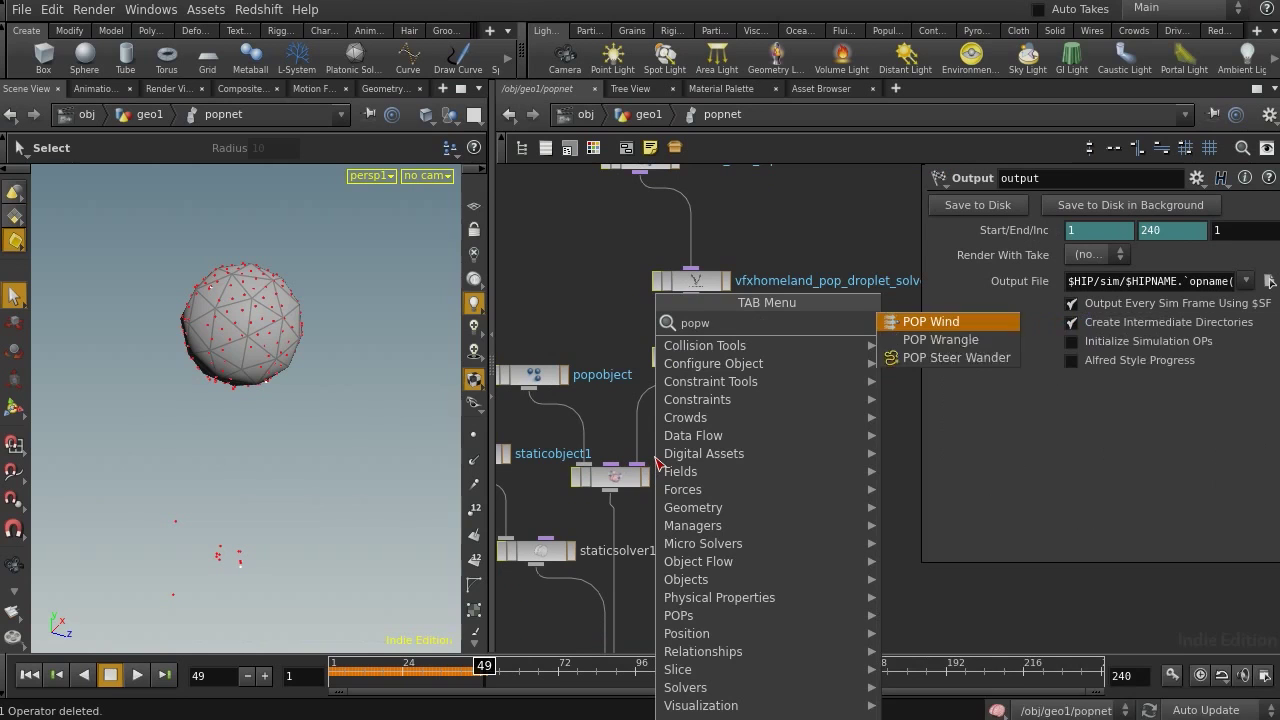
pyautogui.press('Return')
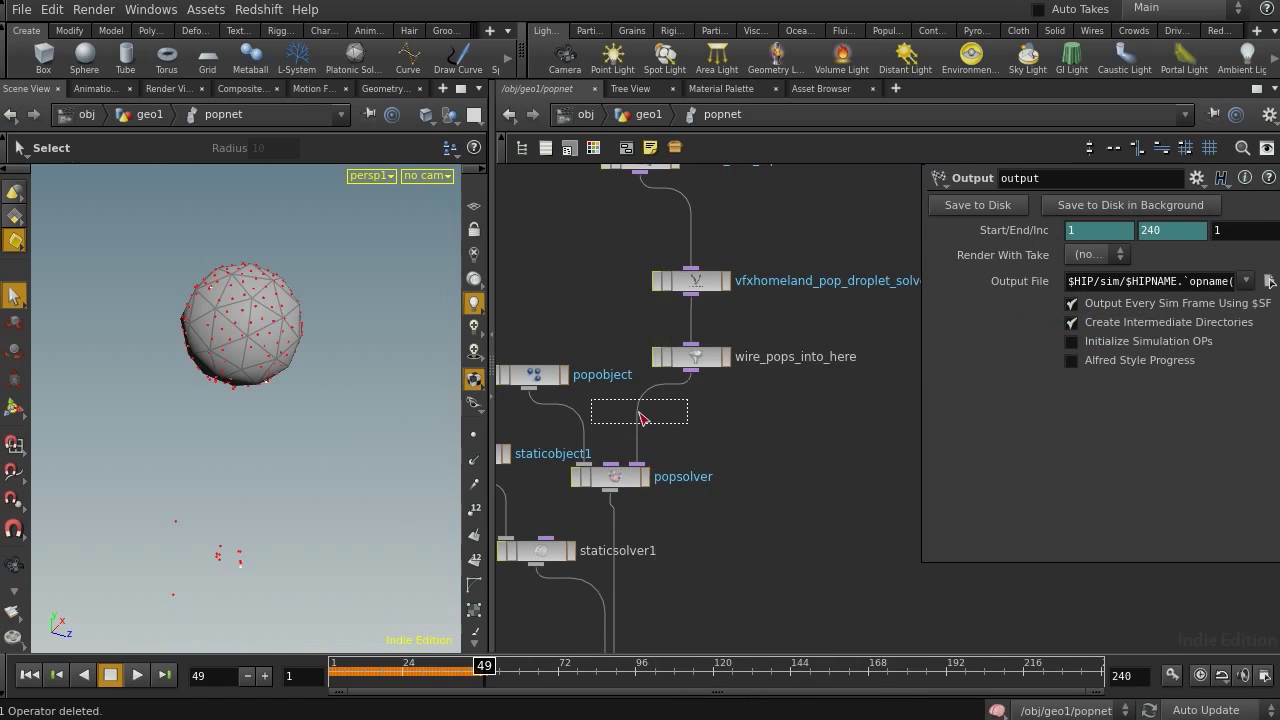
pyautogui.click(646, 432)
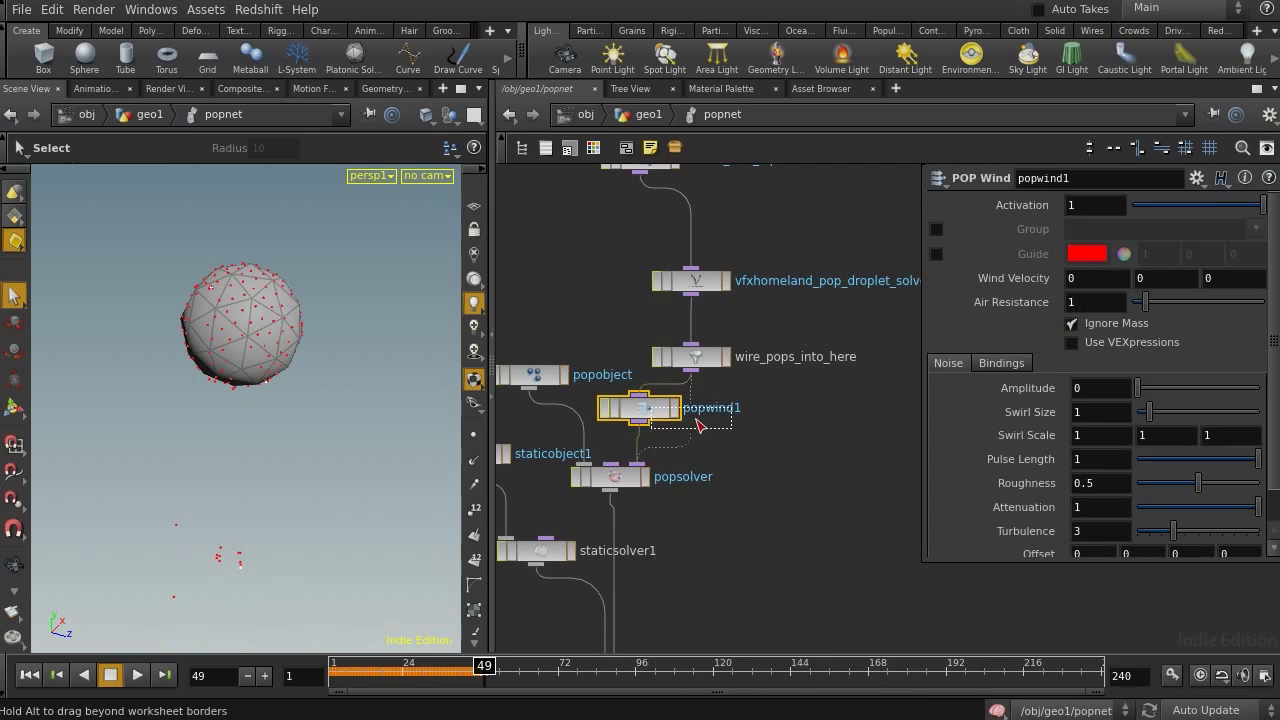
pyautogui.moveTo(676, 430); pyautogui.dragTo(726, 440)
# Enable the Group filter of popwind1 and restrict the wind to the drop group
pyautogui.click(936, 229)
pyautogui.click(1255, 230)
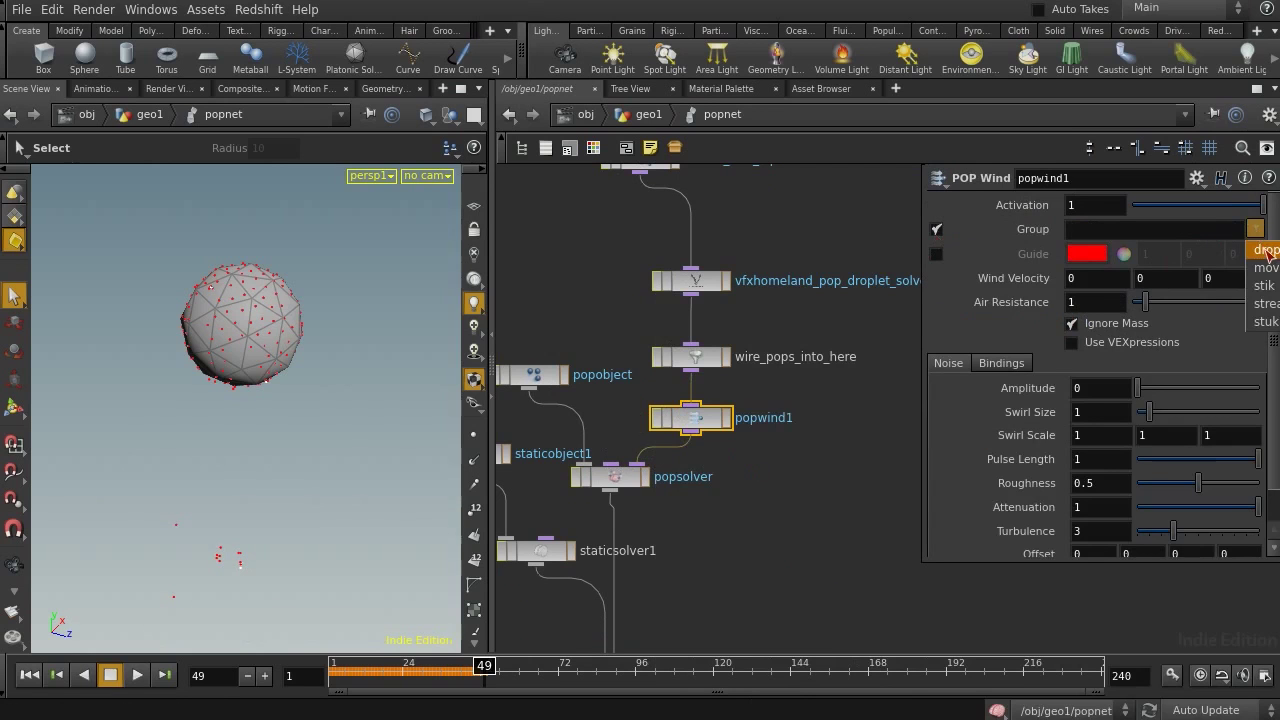
pyautogui.click(1266, 250)
pyautogui.press('Escape')
pyautogui.moveTo(289, 413); pyautogui.dragTo(258, 415)
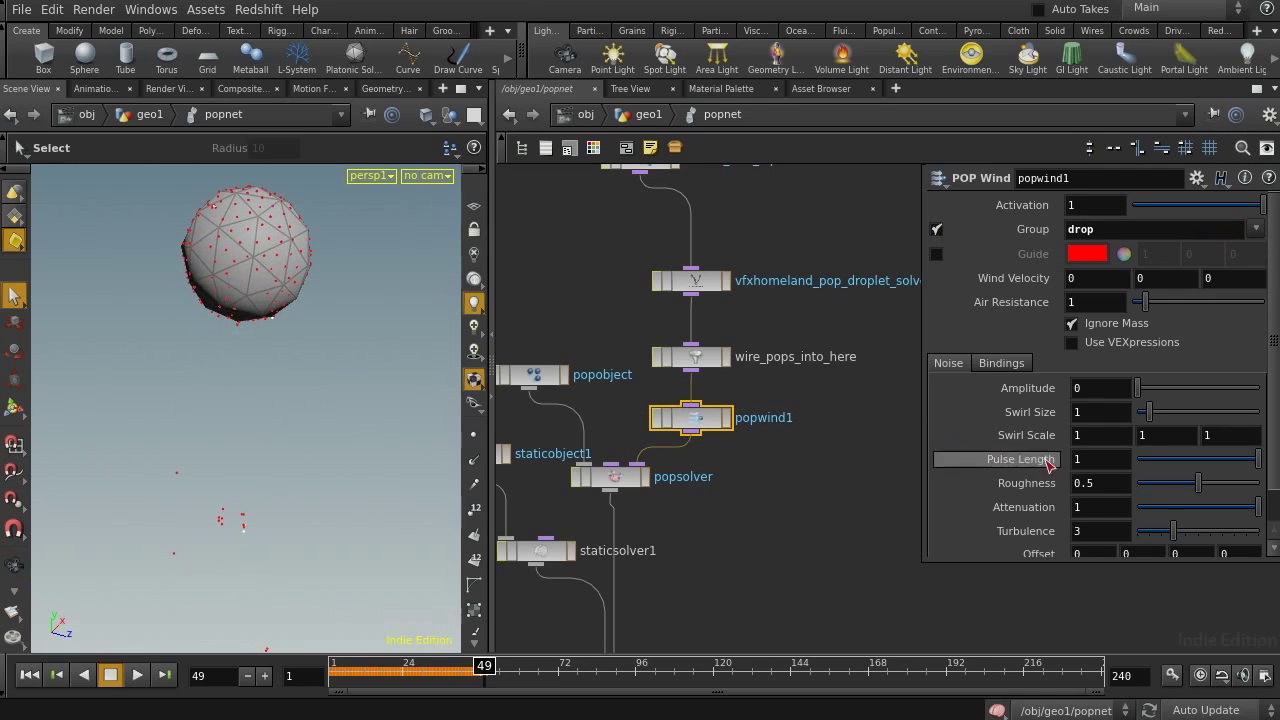
# Set the noise Amplitude of popwind1 to 3.61 and its Attenuation to 0.761
pyautogui.moveTo(922, 404); pyautogui.dragTo(793, 404)
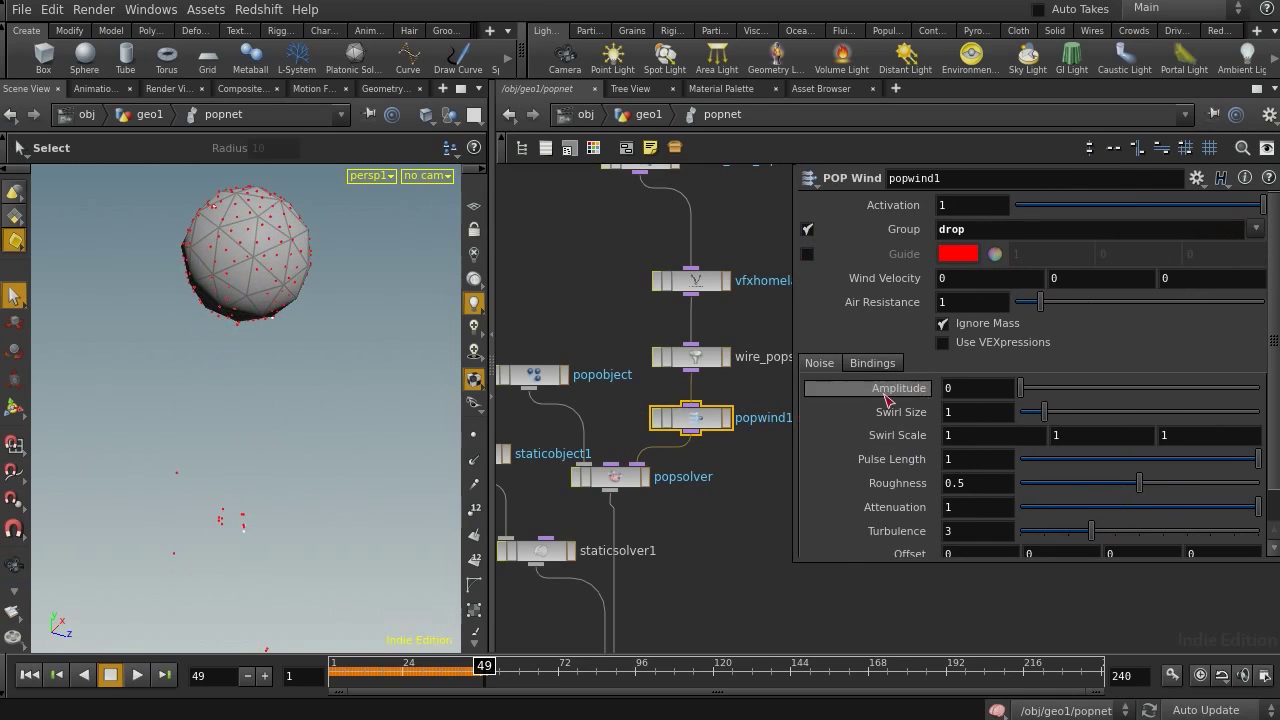
pyautogui.moveTo(1021, 389); pyautogui.dragTo(1108, 395)
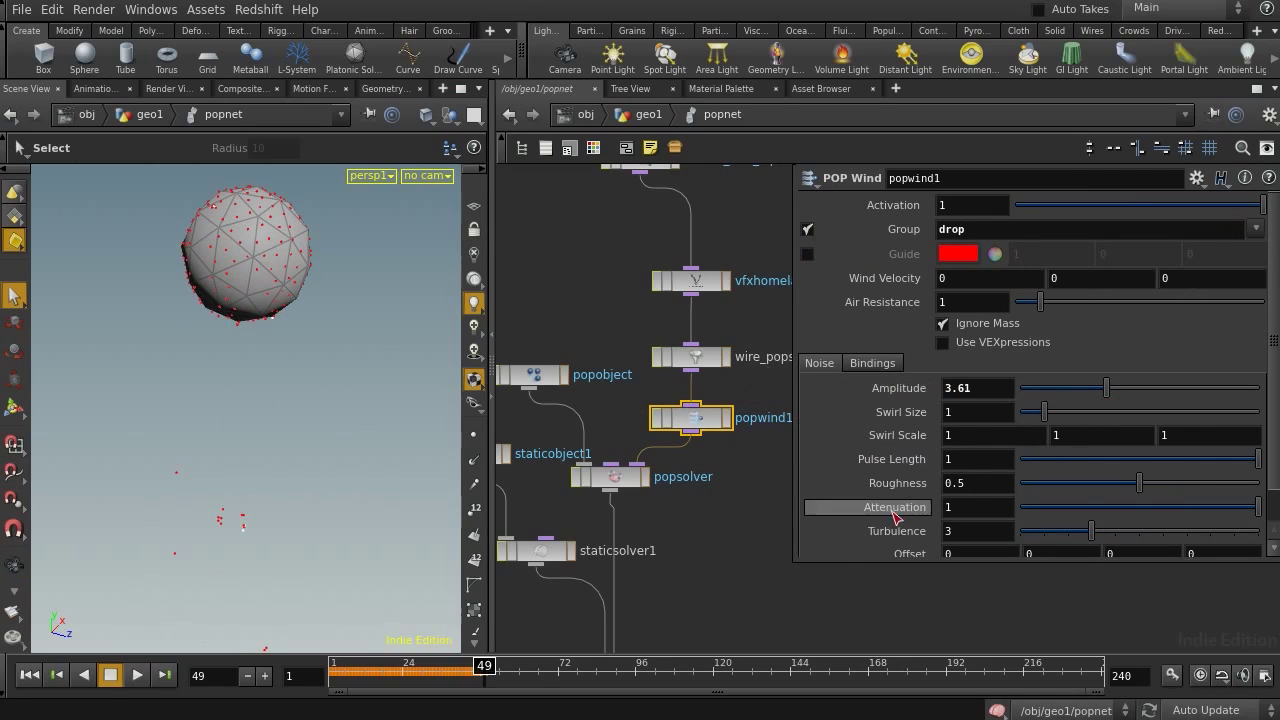
pyautogui.moveTo(1210, 508)
pyautogui.mouseDown()
pyautogui.moveTo(1185, 509)
pyautogui.moveTo(1203, 510)
pyautogui.mouseUp()
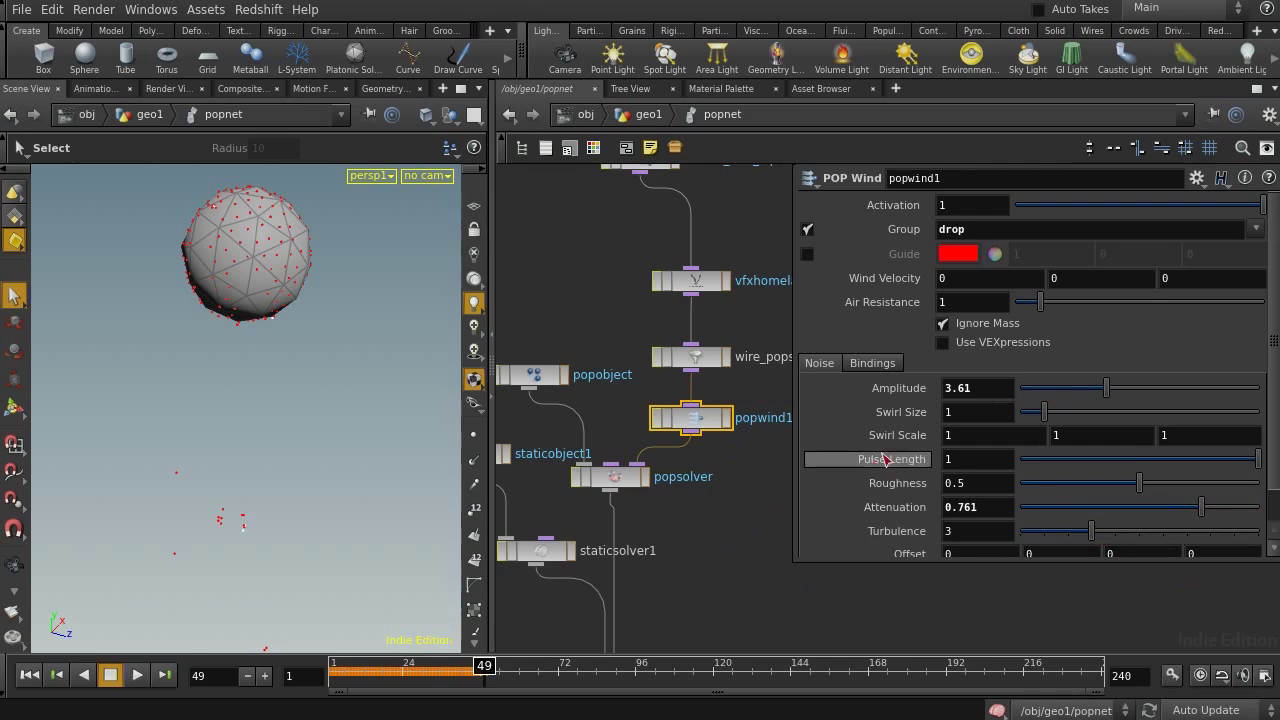
# Play the simulation with the wind from frame 1, scrub to frame 58 to check the falling drops, and rewind
pyautogui.click(30, 675)
pyautogui.click(137, 675)
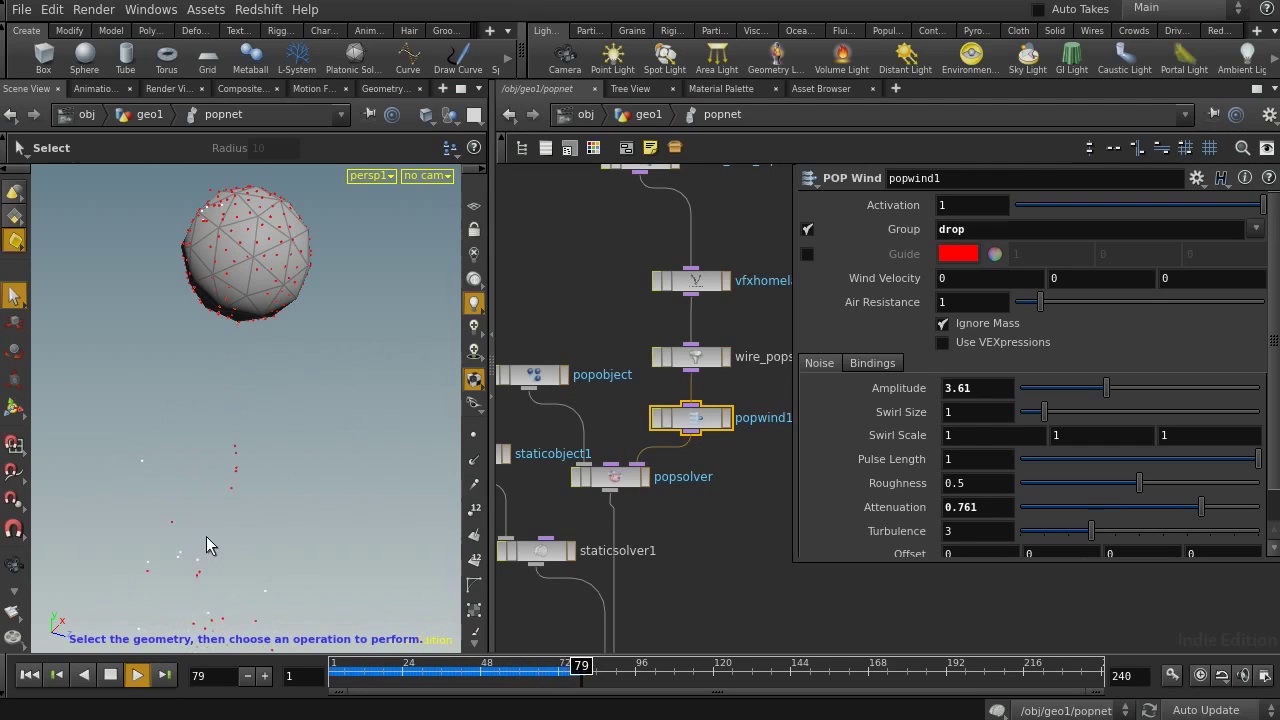
pyautogui.moveTo(355, 668); pyautogui.dragTo(513, 670)
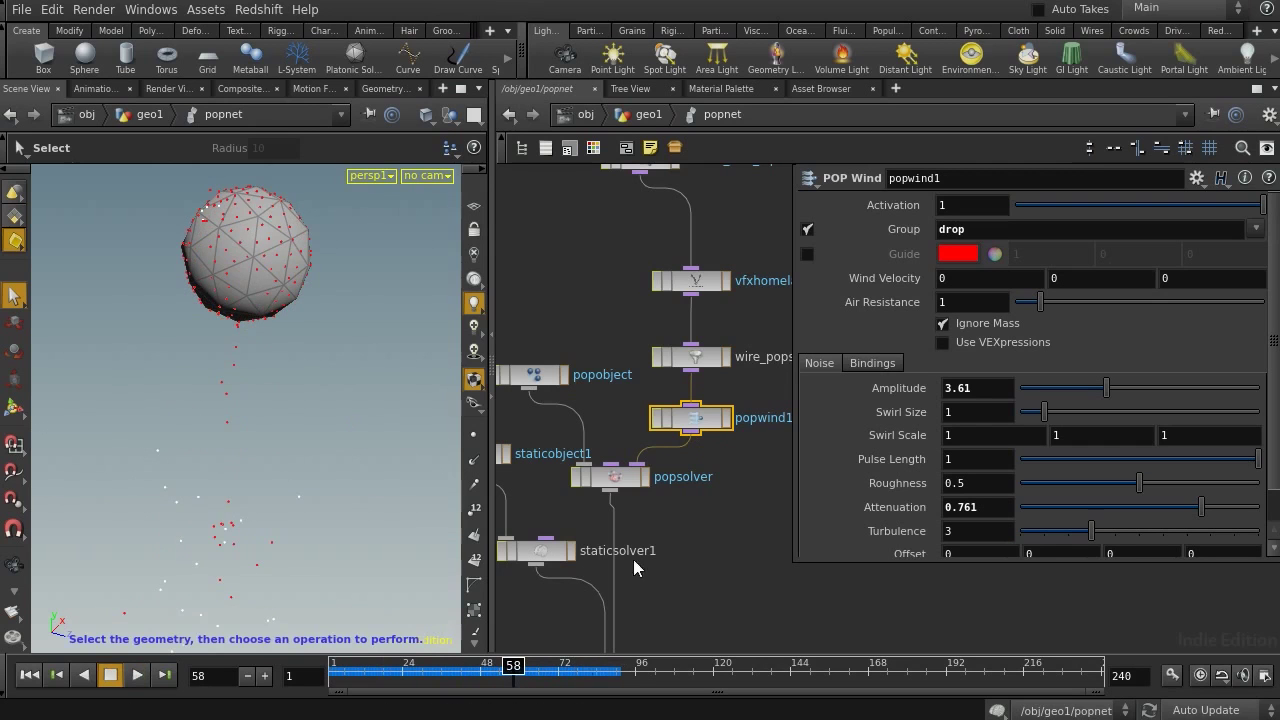
pyautogui.moveTo(614, 268); pyautogui.dragTo(621, 324, button='middle')
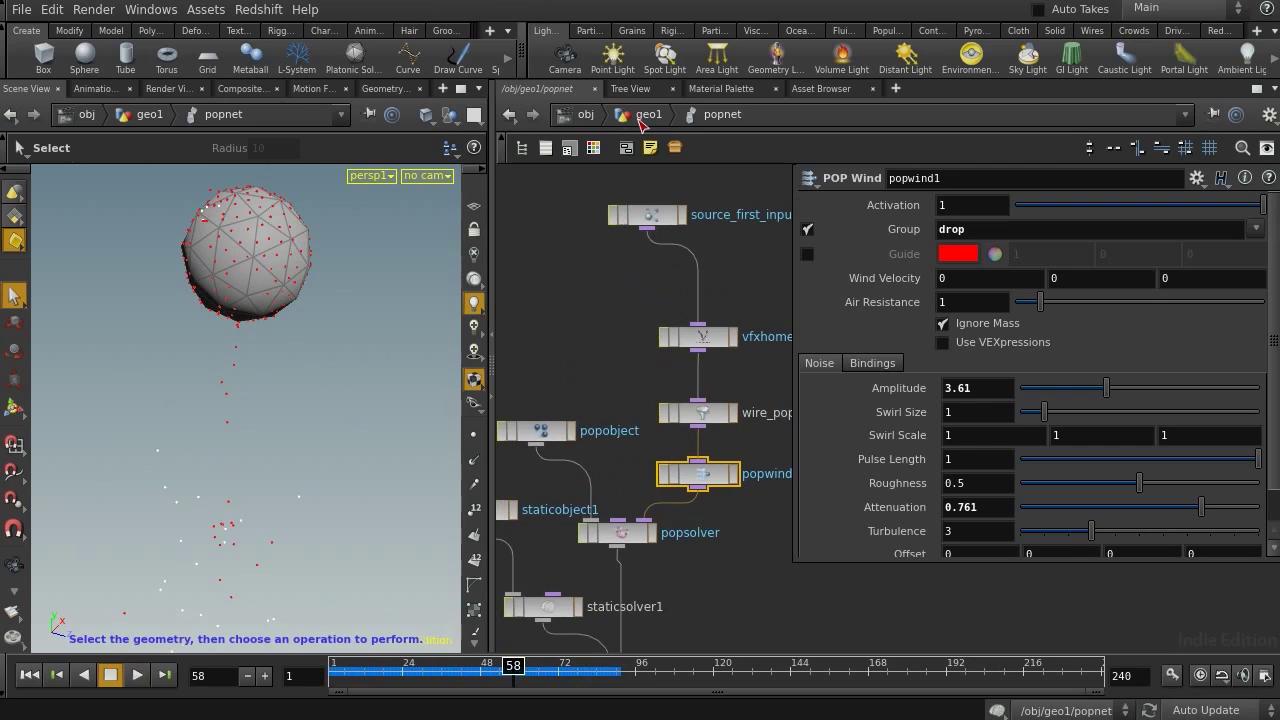
pyautogui.click(30, 675)
# Go up to geo1 and examine the MOVING_NUM and STATIC_NUM settings of the droplet source node
pyautogui.click(645, 118)
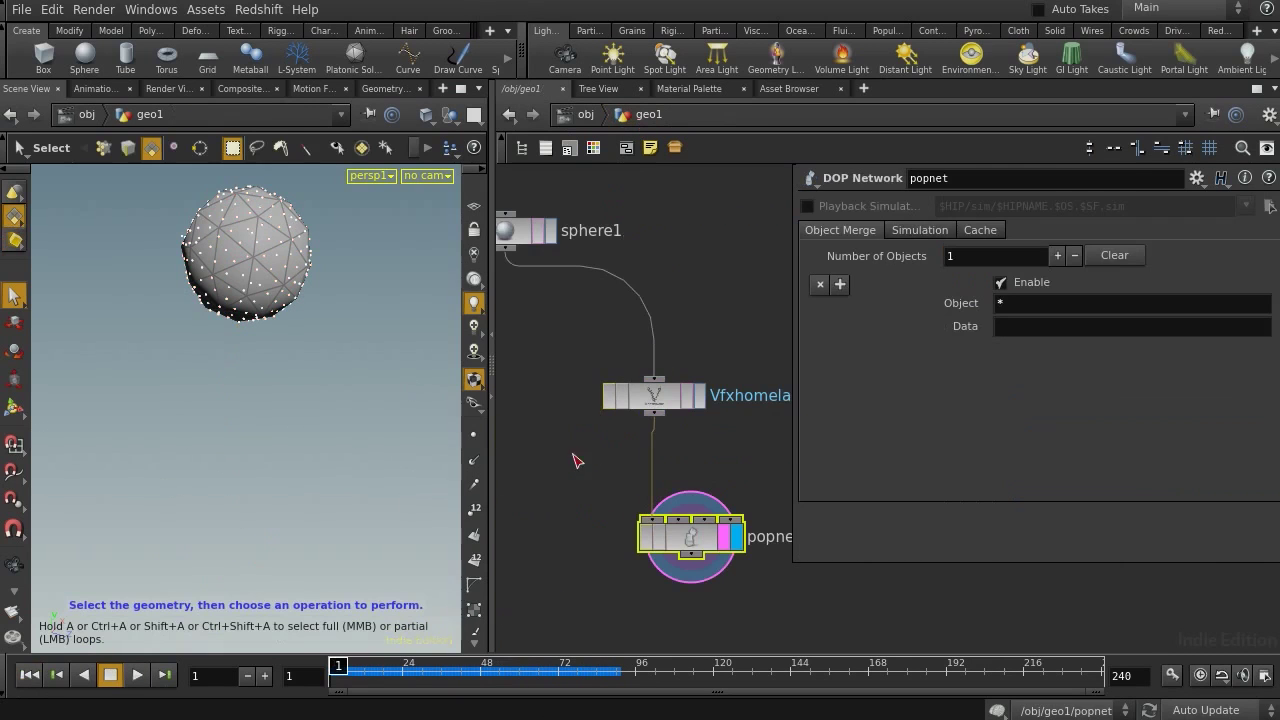
pyautogui.click(625, 397)
pyautogui.moveTo(754, 442); pyautogui.dragTo(579, 511, button='middle')
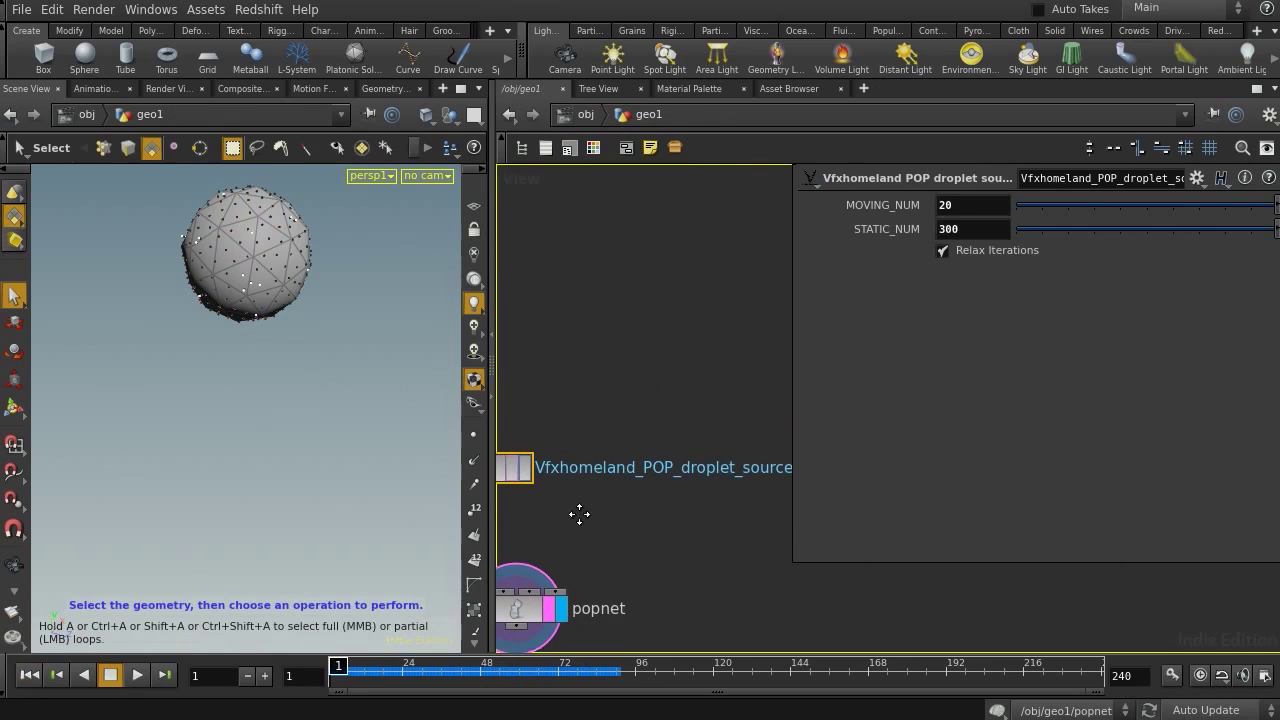
pyautogui.moveTo(686, 523); pyautogui.dragTo(792, 494, button='middle')
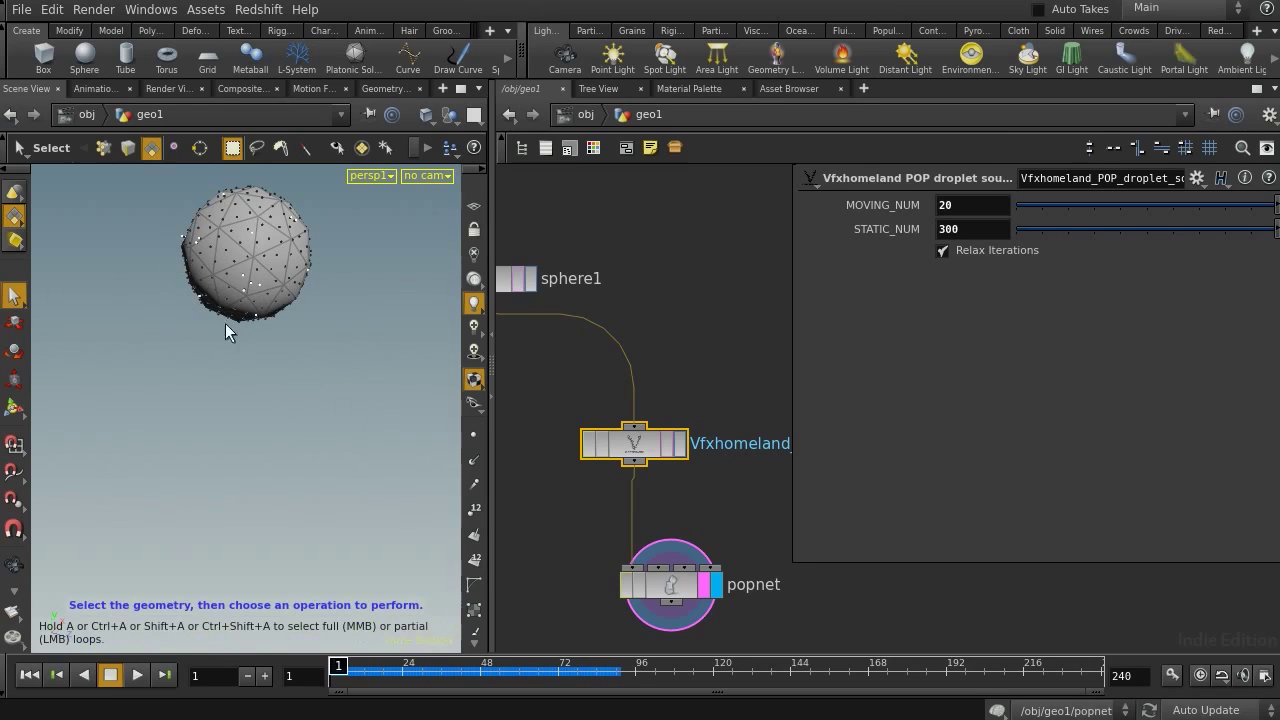
pyautogui.moveTo(638, 531); pyautogui.dragTo(640, 439, button='middle')
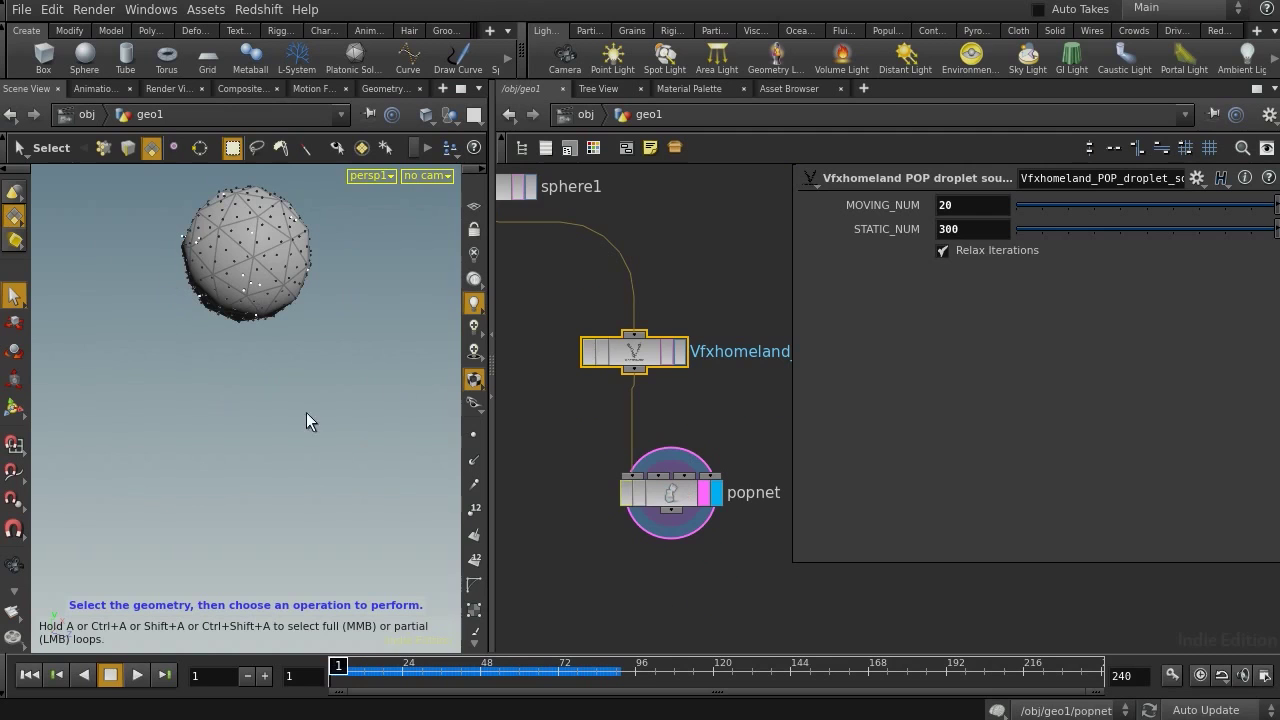
# Inside popnet, insert a POP Property node between source_first_input and vfxhomeland_pop_droplet_solver1
pyautogui.doubleClick(670, 492)
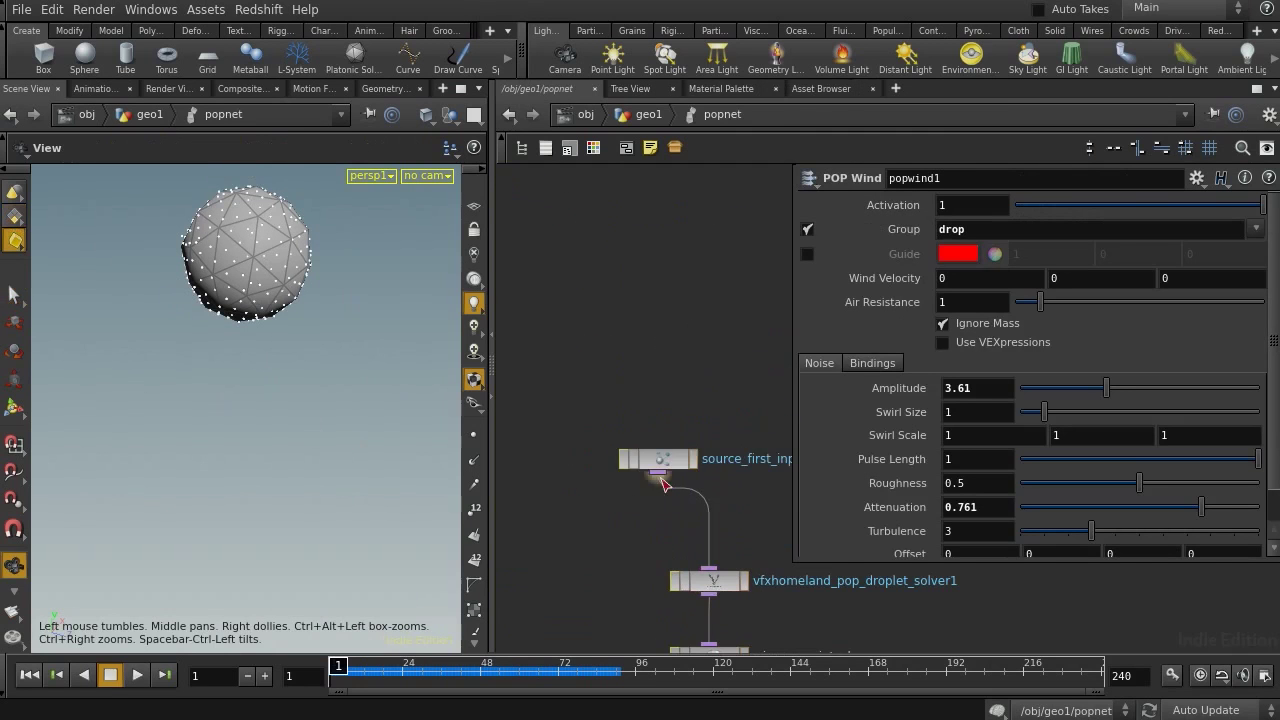
pyautogui.moveTo(663, 546); pyautogui.dragTo(651, 455, button='middle')
pyautogui.press('Tab')
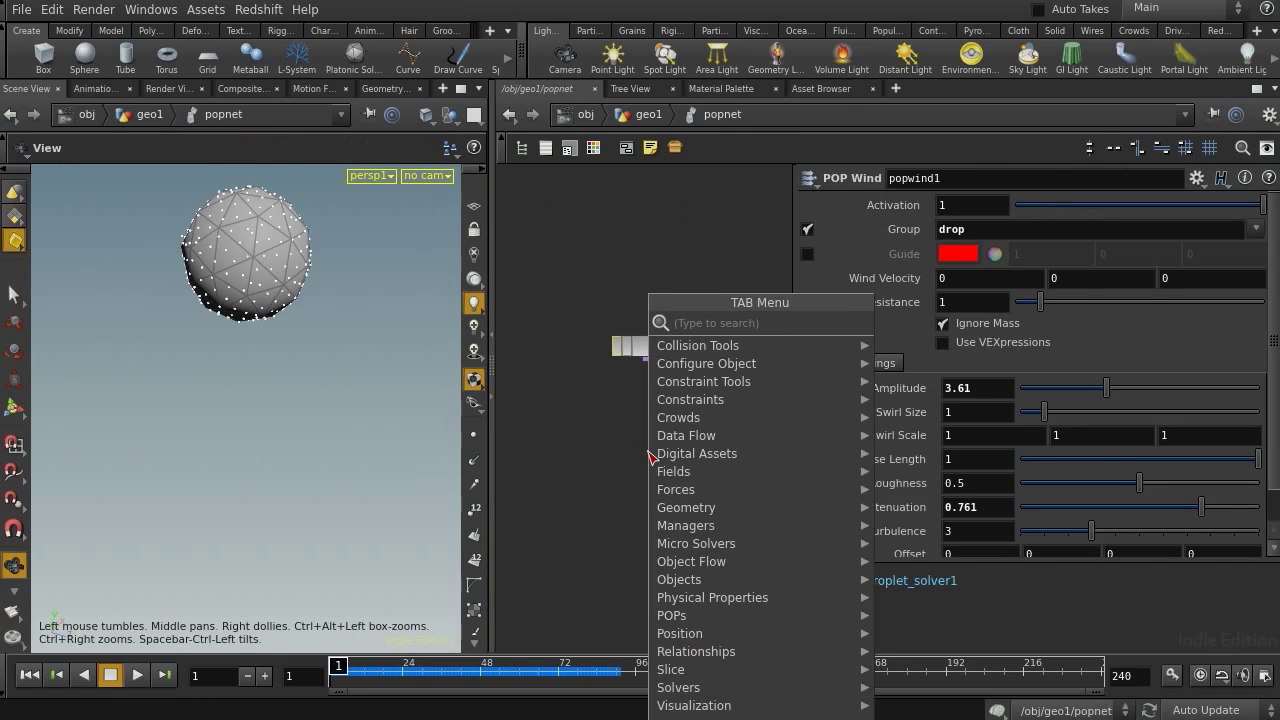
pyautogui.write('popp')
pyautogui.press('Return')
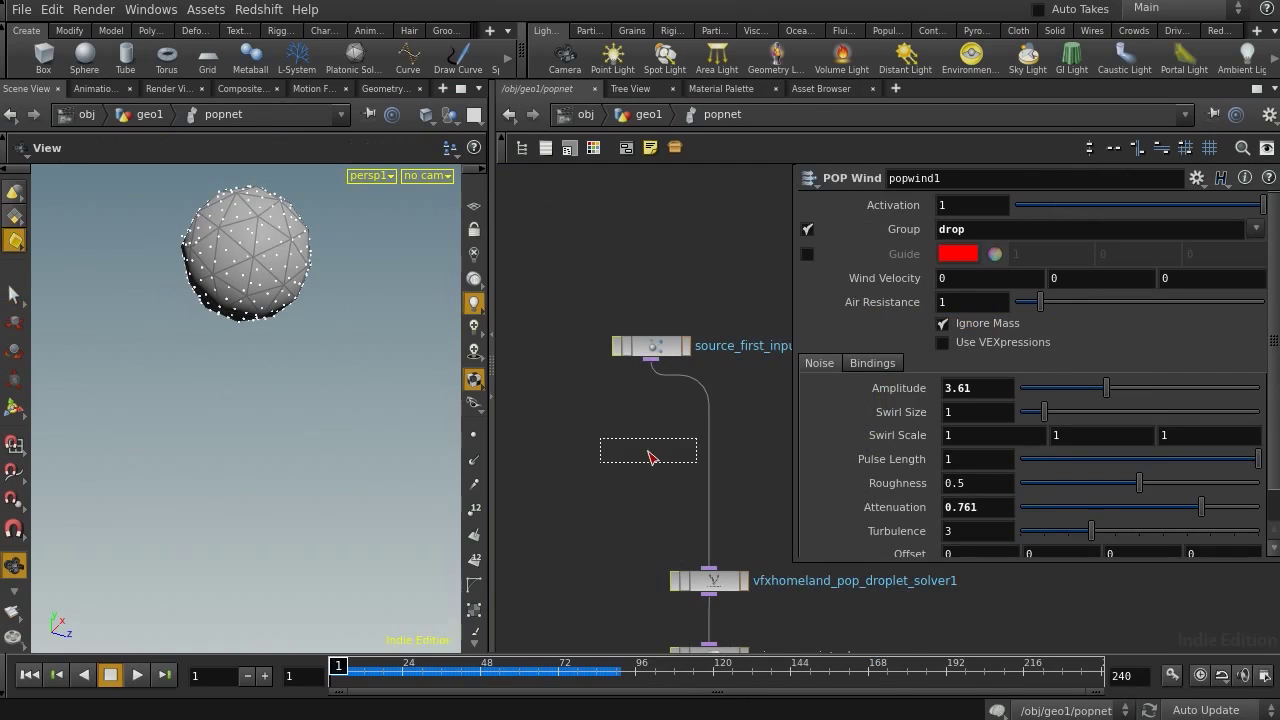
pyautogui.click(712, 428)
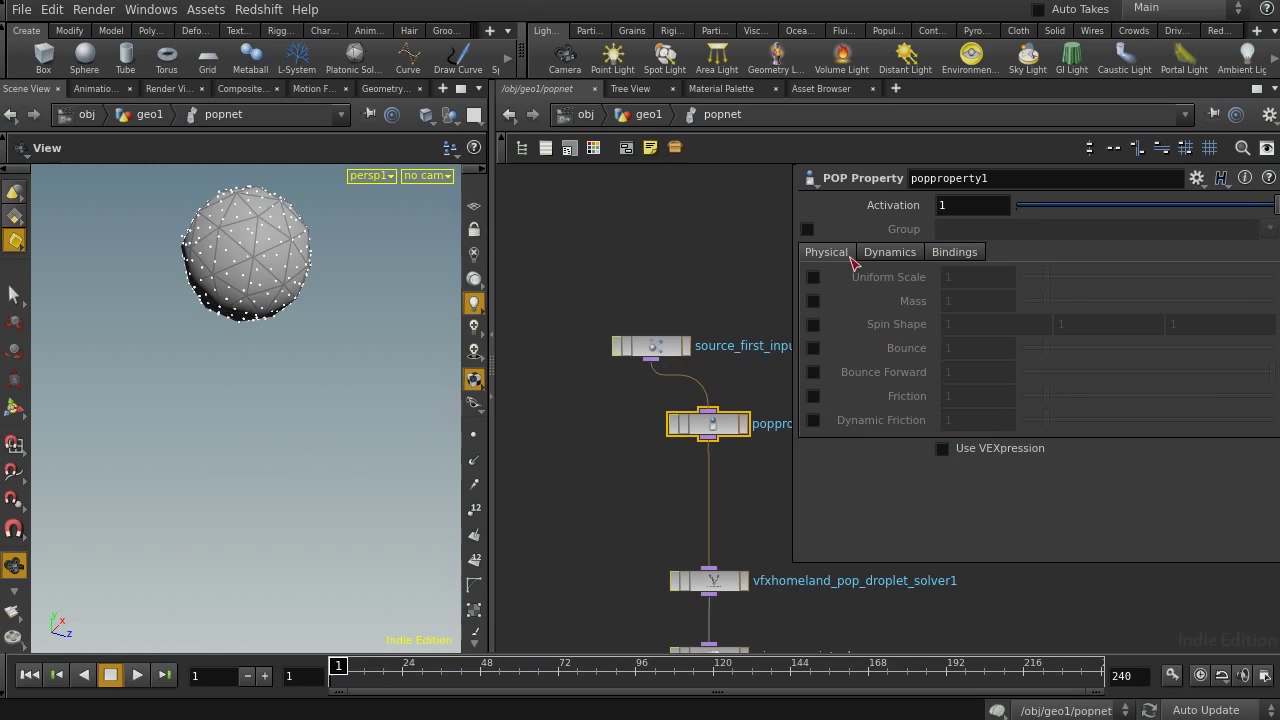
pyautogui.press('space')
pyautogui.moveTo(658, 490); pyautogui.dragTo(621, 390)
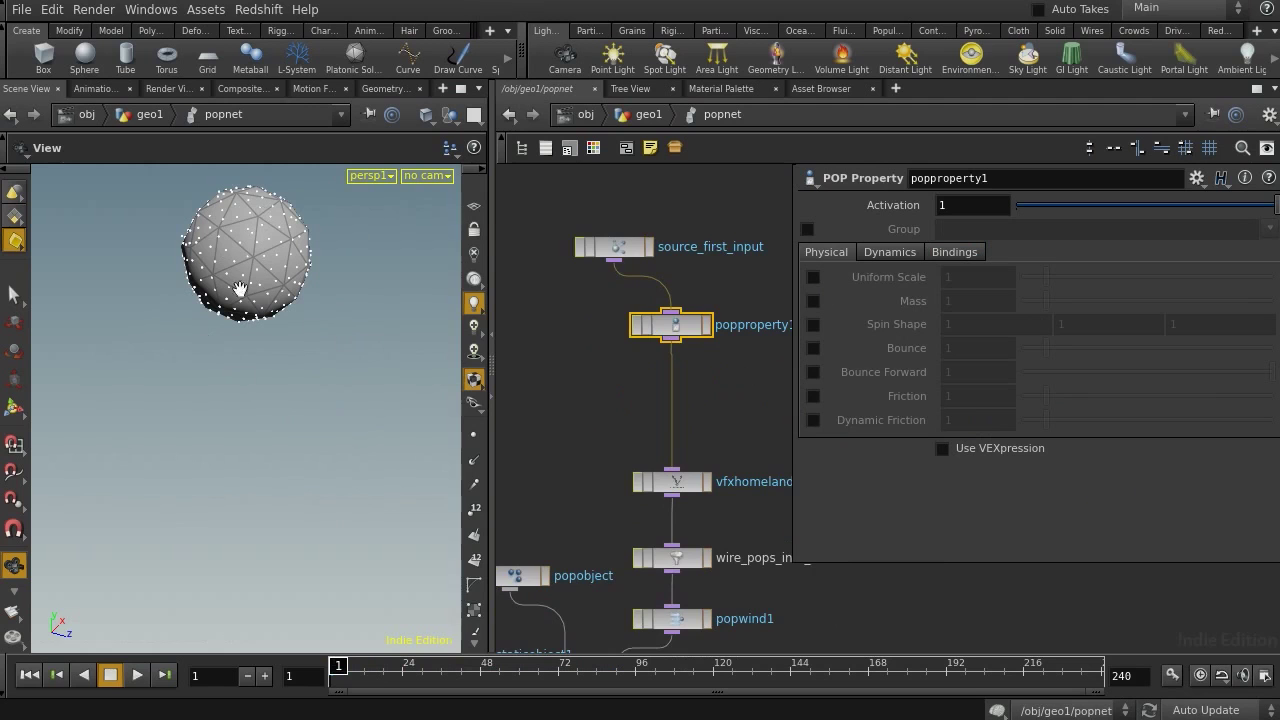
pyautogui.moveTo(600, 449); pyautogui.dragTo(680, 377)
pyautogui.scroll(-3, 680, 377)
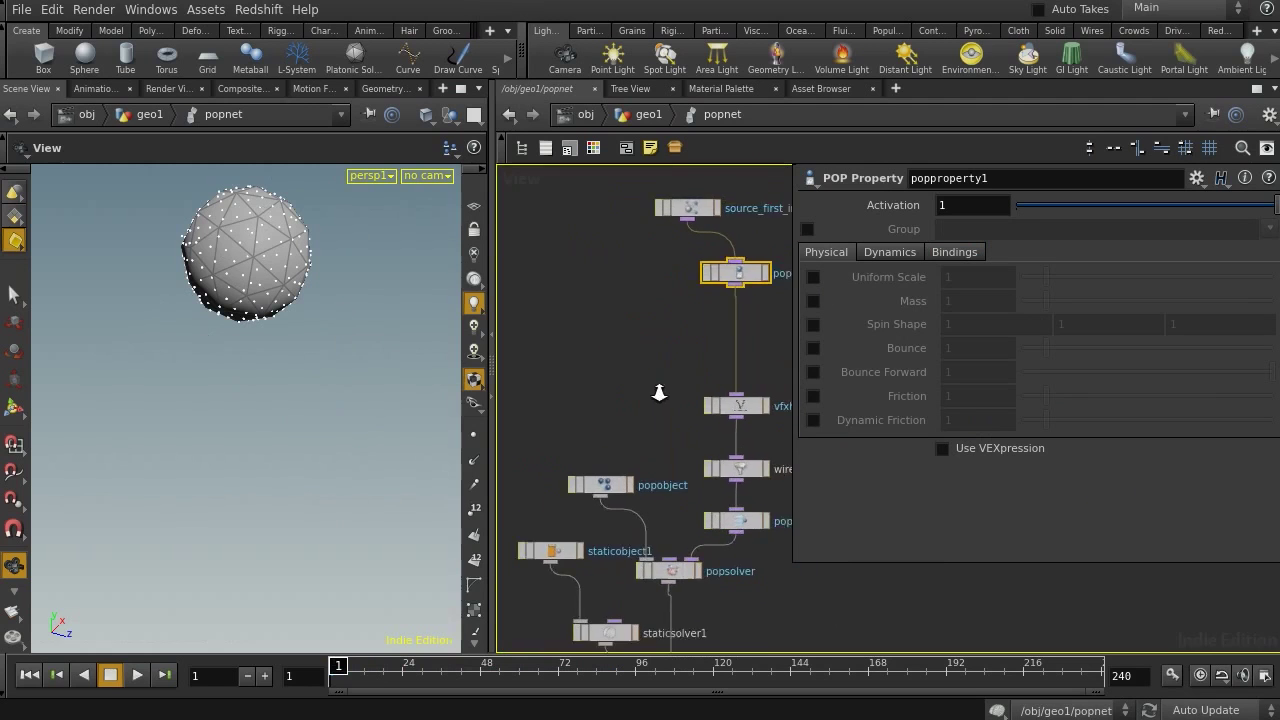